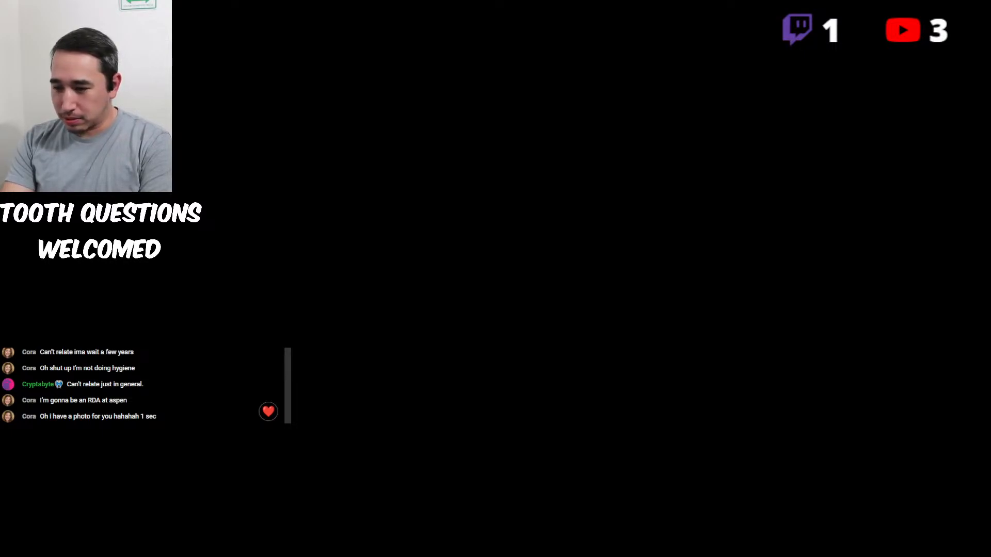
Place Zubat.png on V2 above the short nested crown clip and shrink it to about 40% near the tooth in the gloved fingers.
key("alt+Tab")
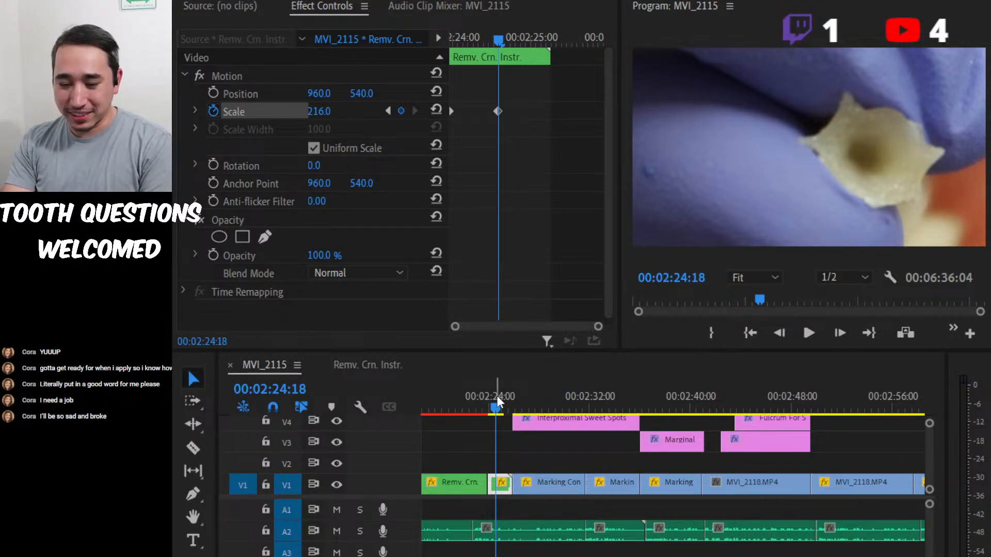
left_click_drag(497, 396, 493, 396)
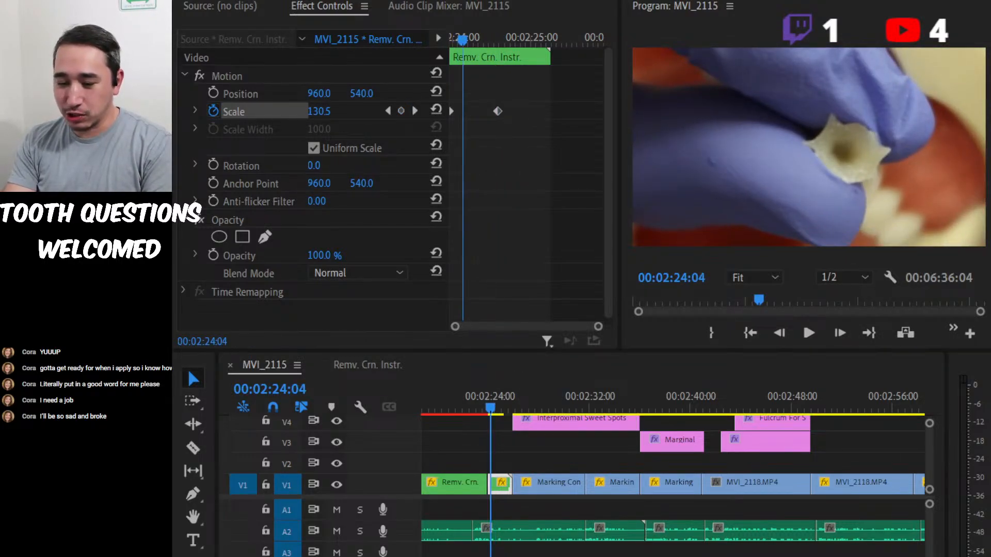
left_click_drag(498, 483, 486, 467)
left_click(790, 142)
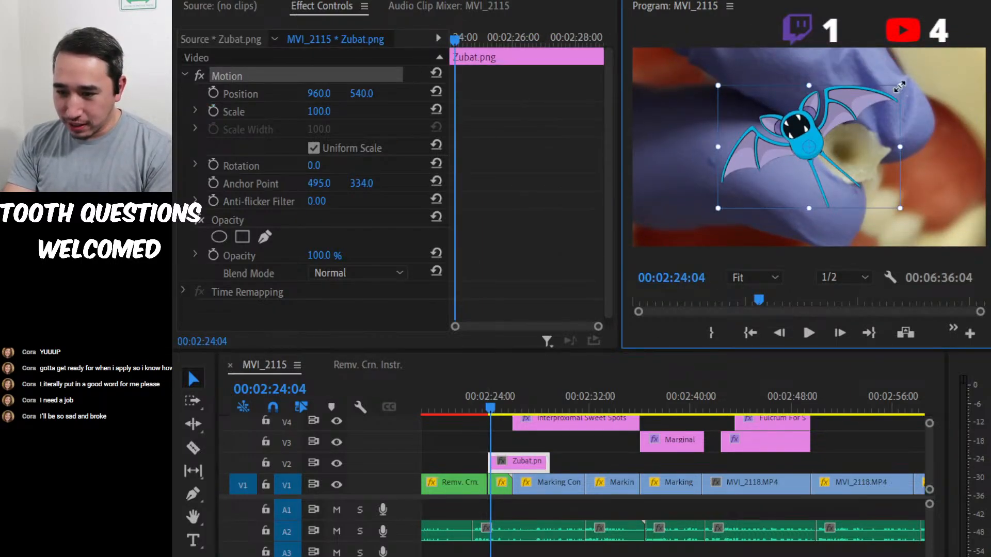
left_click_drag(897, 82, 859, 128)
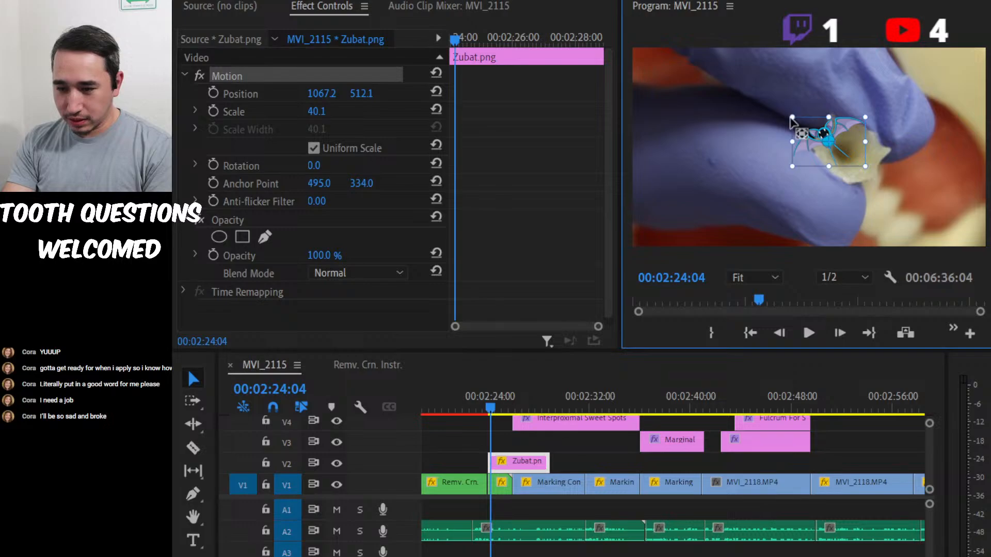
Rotate the Zubat image to -21°, scale it to 54.1, and move it over the tooth at about 1123, 540.
left_click(506, 146)
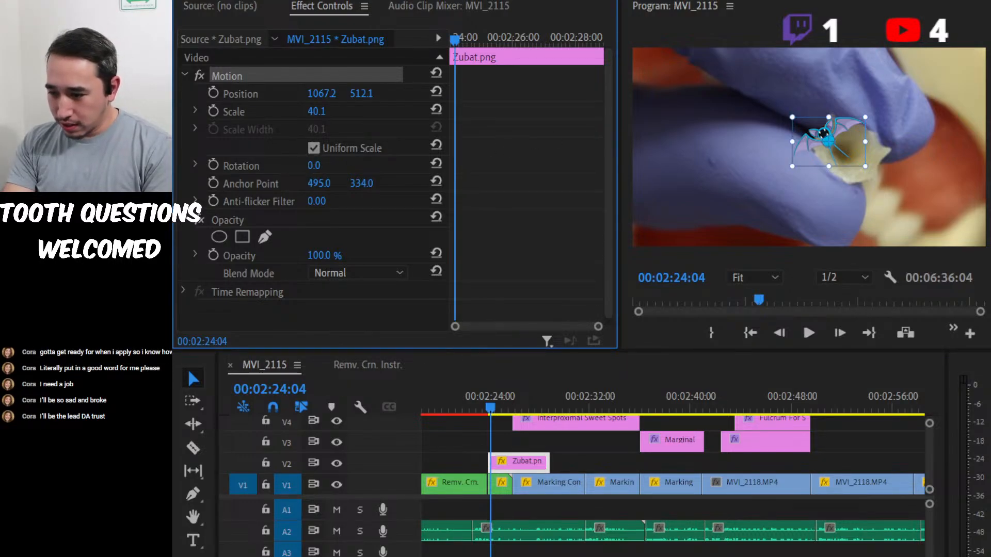
mouse_move(317, 165)
left_mouse_down()
mouse_move(300, 165)
mouse_move(332, 165)
left_mouse_up()
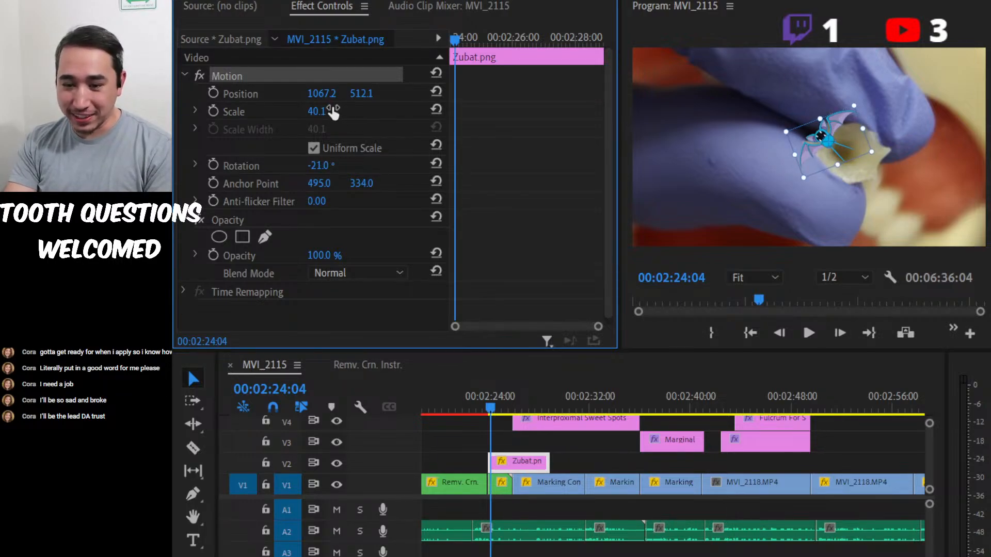
left_click_drag(316, 112, 332, 113)
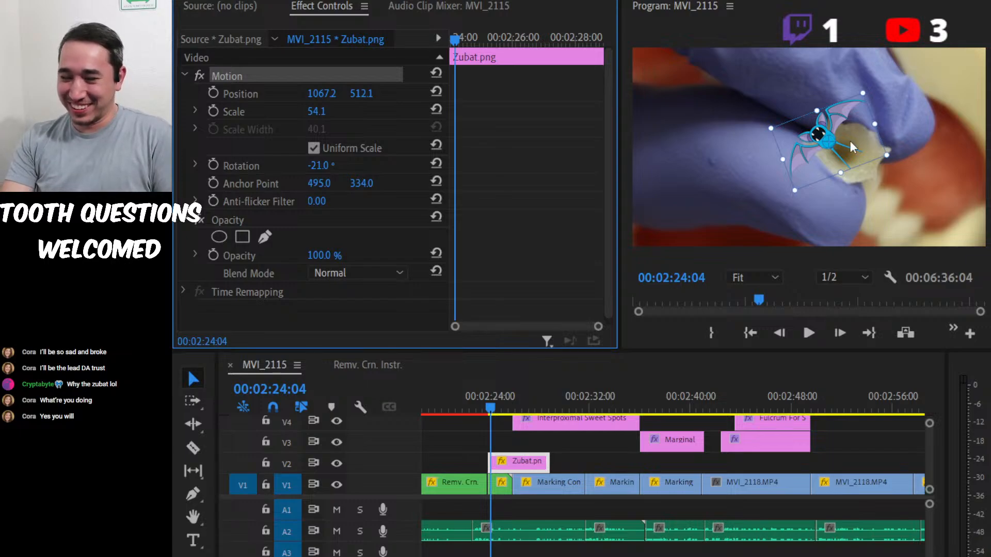
mouse_move(831, 144)
left_mouse_down()
mouse_move(850, 157)
mouse_move(838, 148)
left_mouse_up()
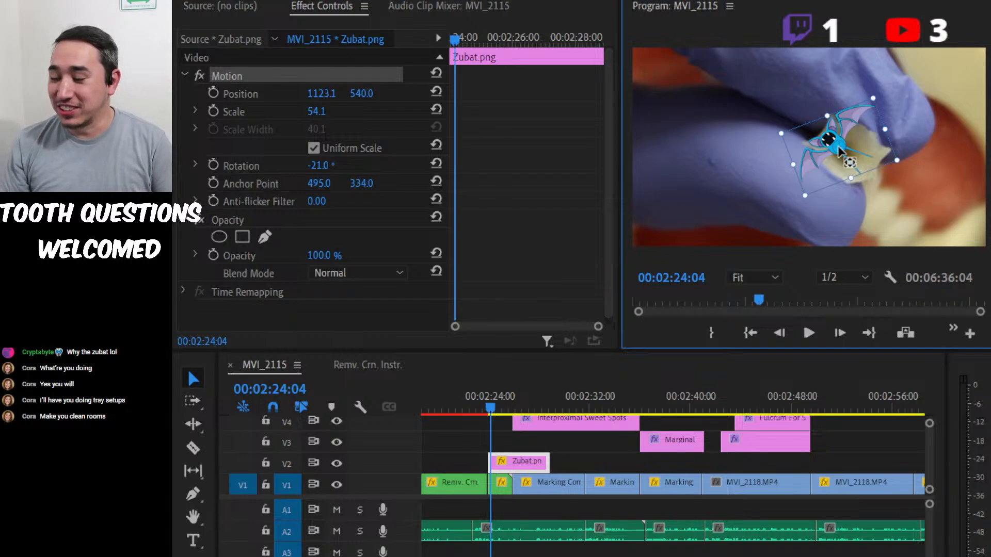
key("alt+Tab")
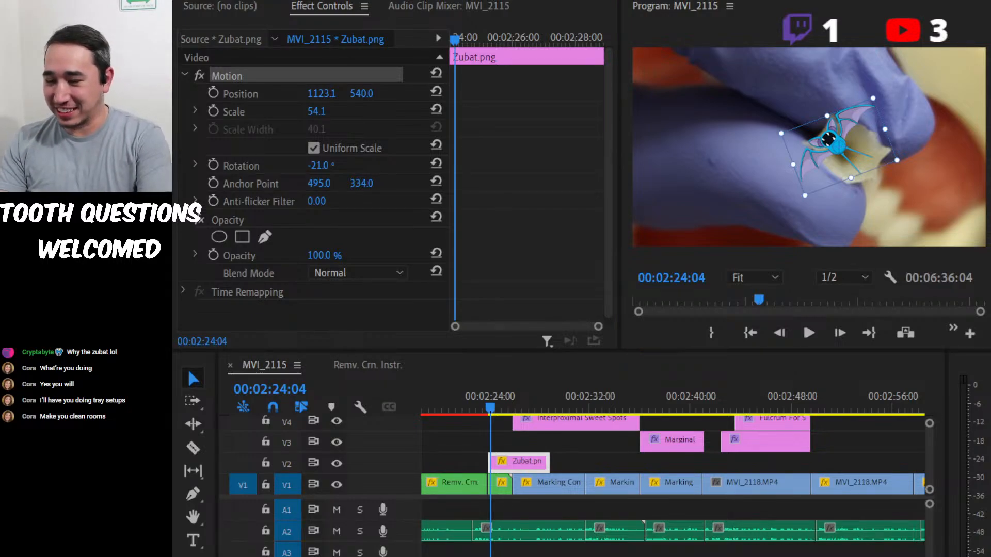
left_click(839, 151)
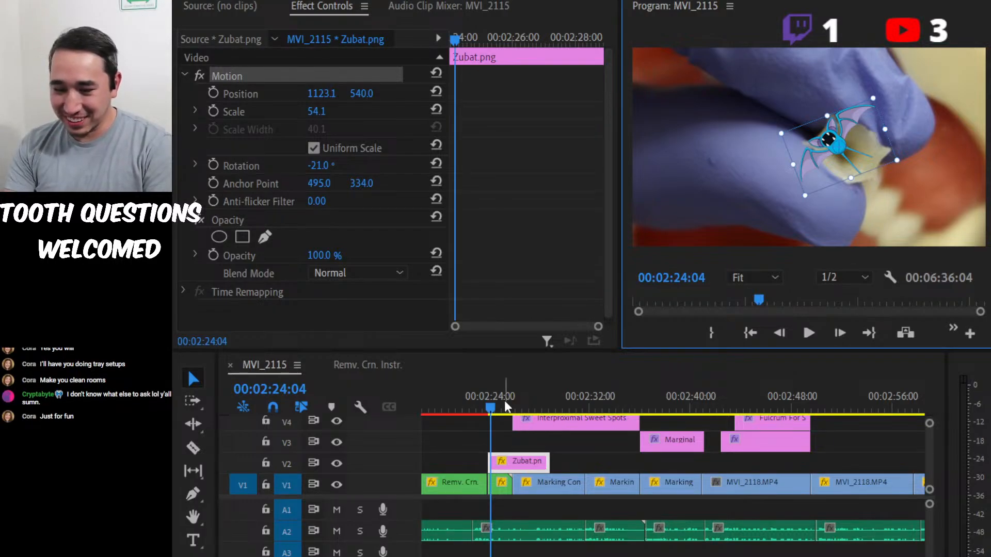
Play the sequence from 00:02:16:18 in an enlarged program view to check the Zubat overlay during the zoom.
left_click_drag(491, 408, 442, 408)
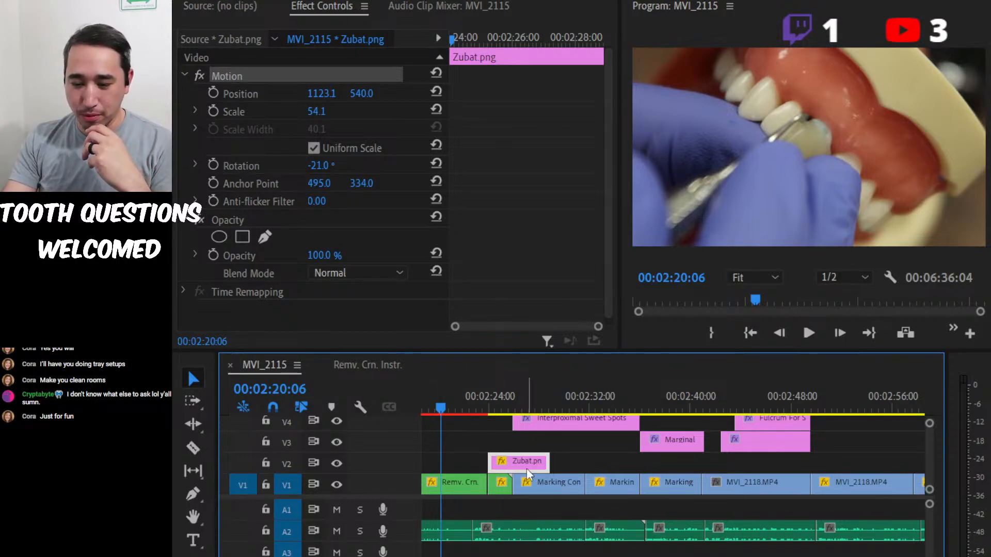
scroll(547, 449, "up", 5)
left_click_drag(606, 404, 577, 391)
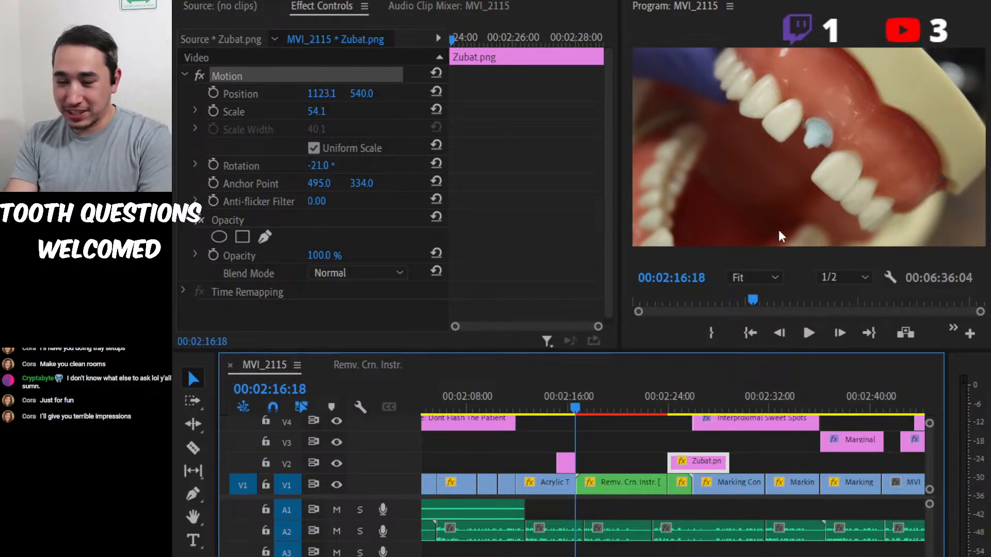
key("grave")
key("space")
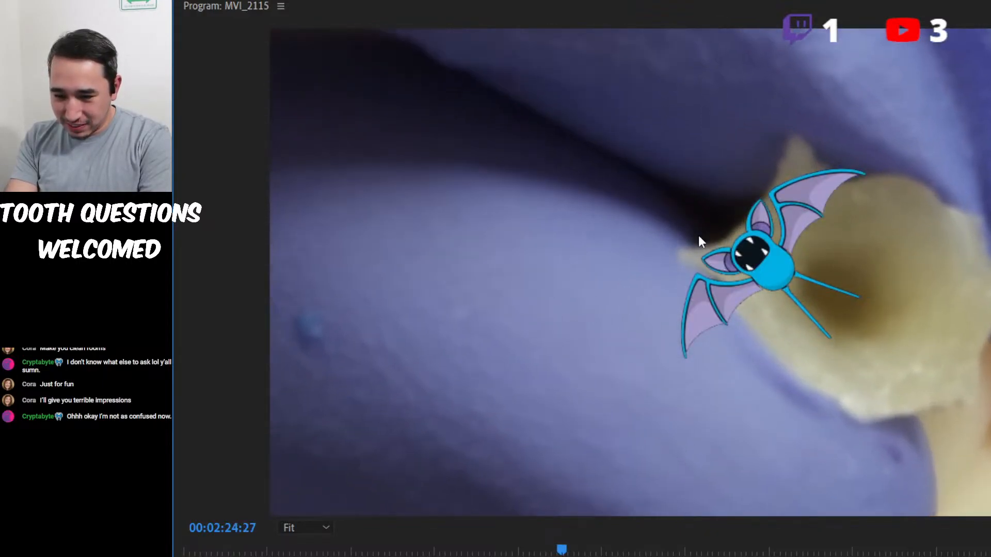
key("grave")
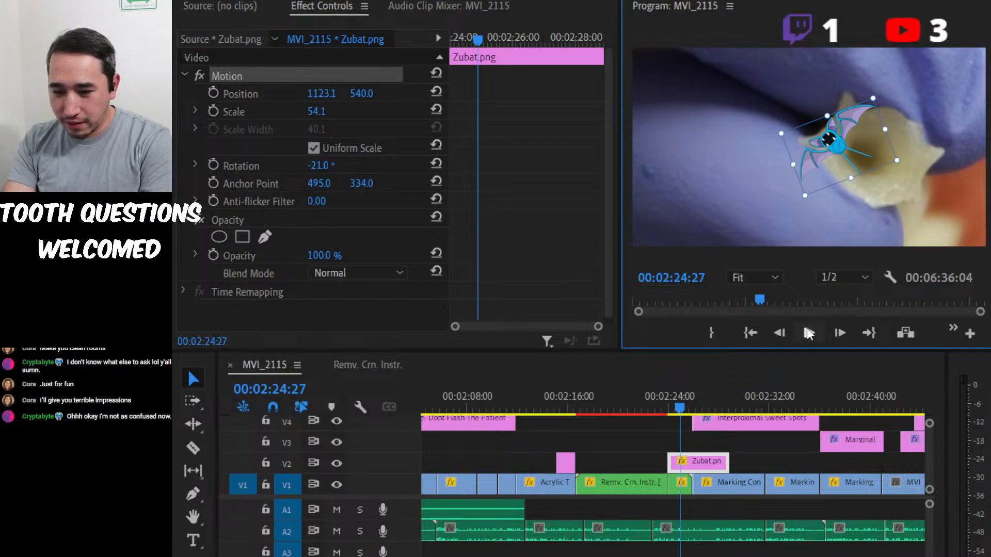
Select both Scale keyframes of the short nested clip under Zubat and move the playhead to its start at 00:02:23:29.
key("Right")
key("Right")
key("Right")
key("Right")
key("Right")
key("Right")
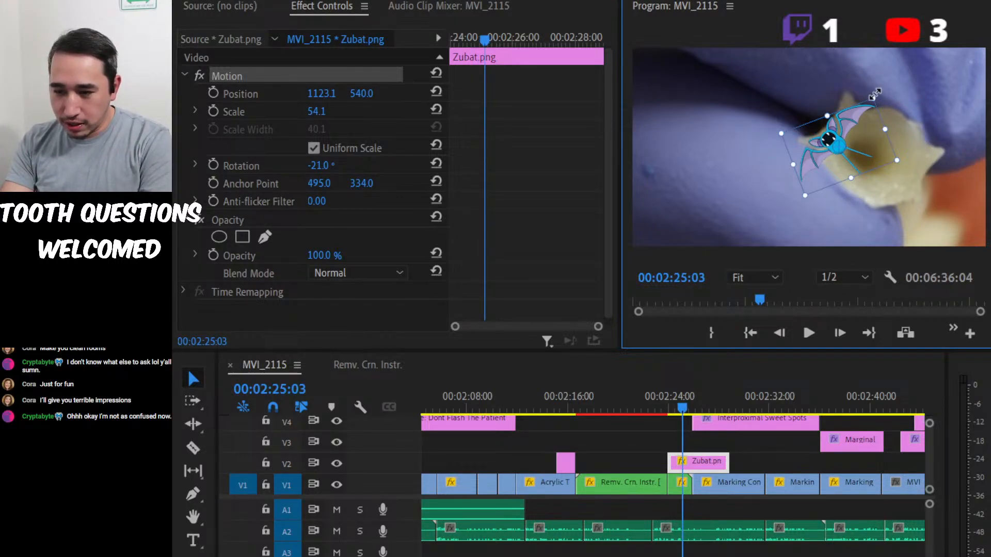
left_click(678, 484)
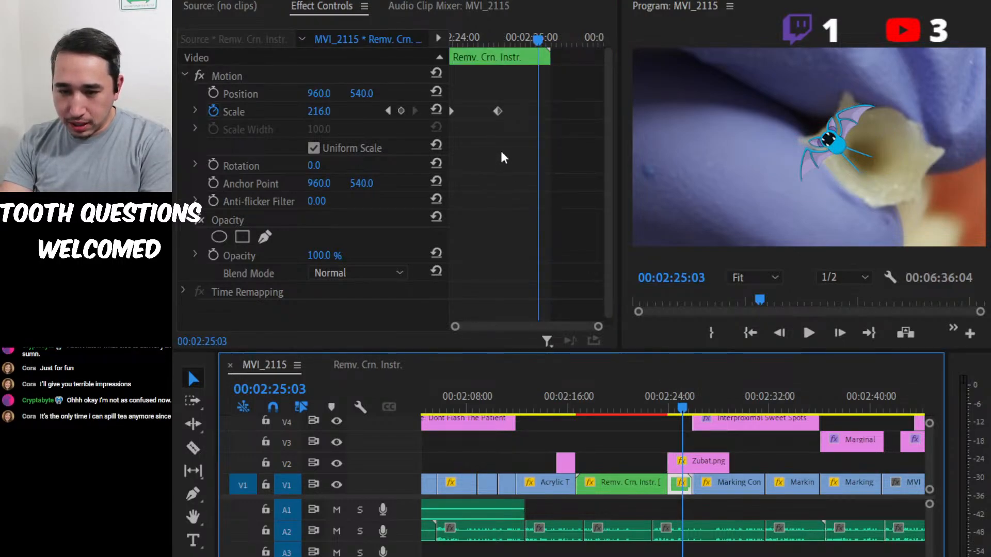
left_click_drag(501, 152, 437, 93)
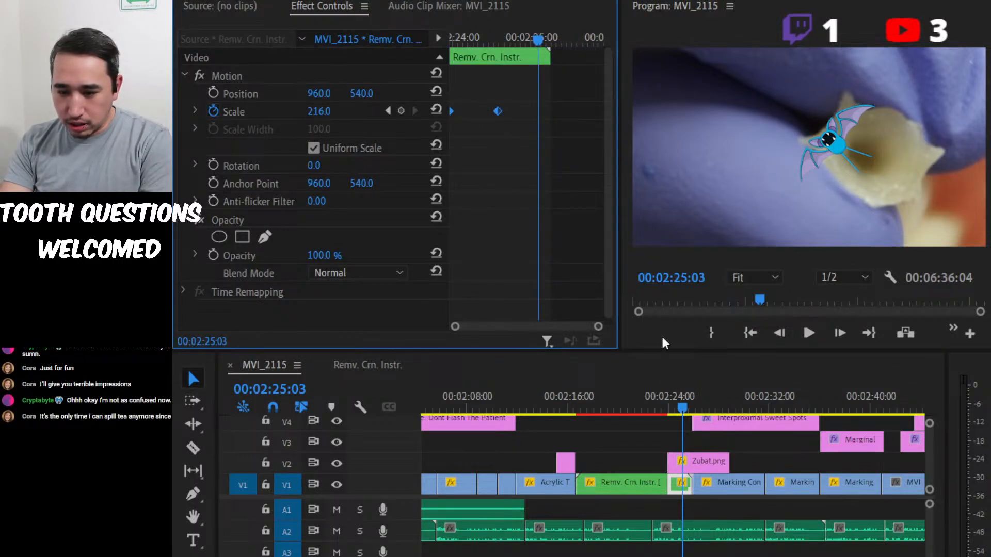
left_click(676, 489)
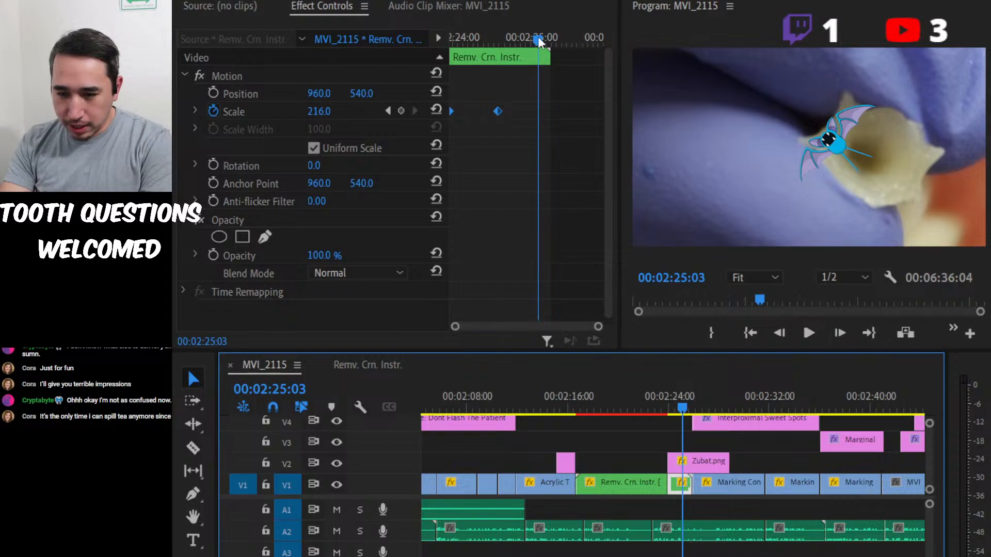
left_click_drag(538, 37, 448, 45)
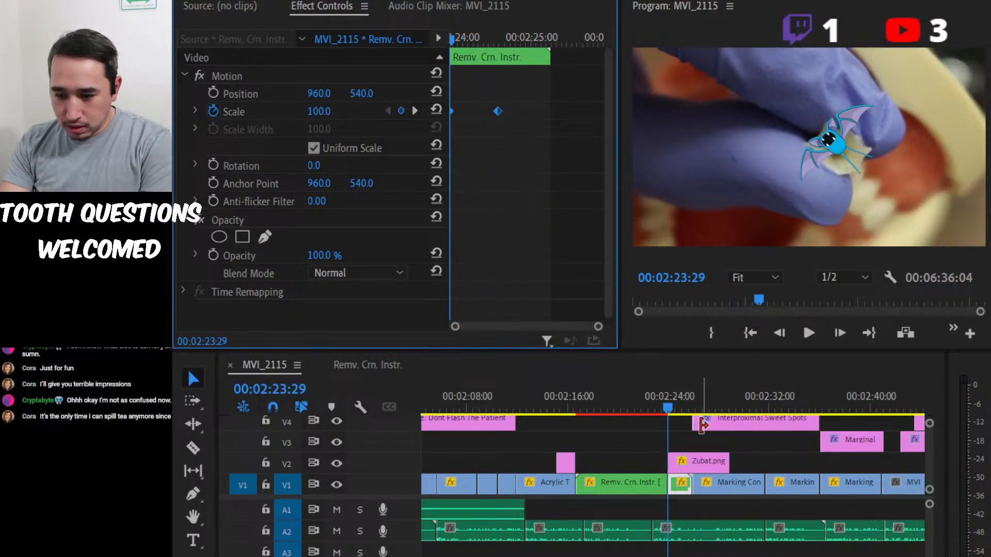
Adjust the Zubat clip to position 1088.1, 554.0, scale 53.1 and rotation 60°.
left_click(699, 451)
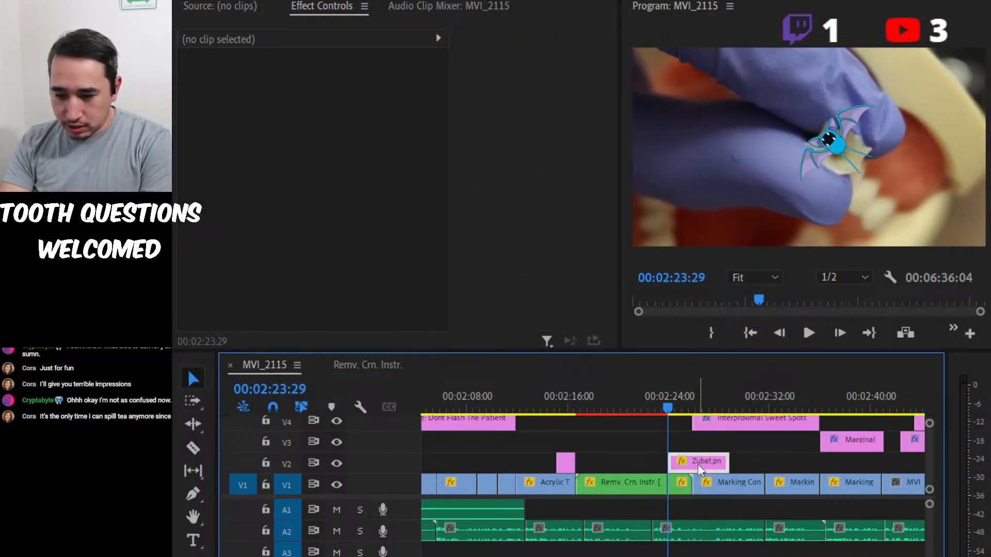
double_click(698, 462)
left_click(425, 7)
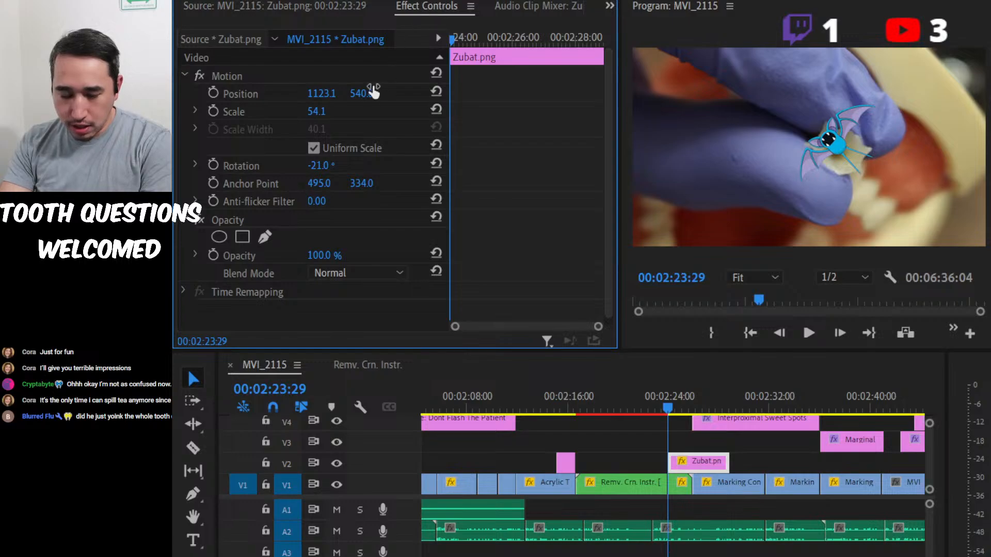
left_click_drag(320, 117, 367, 93)
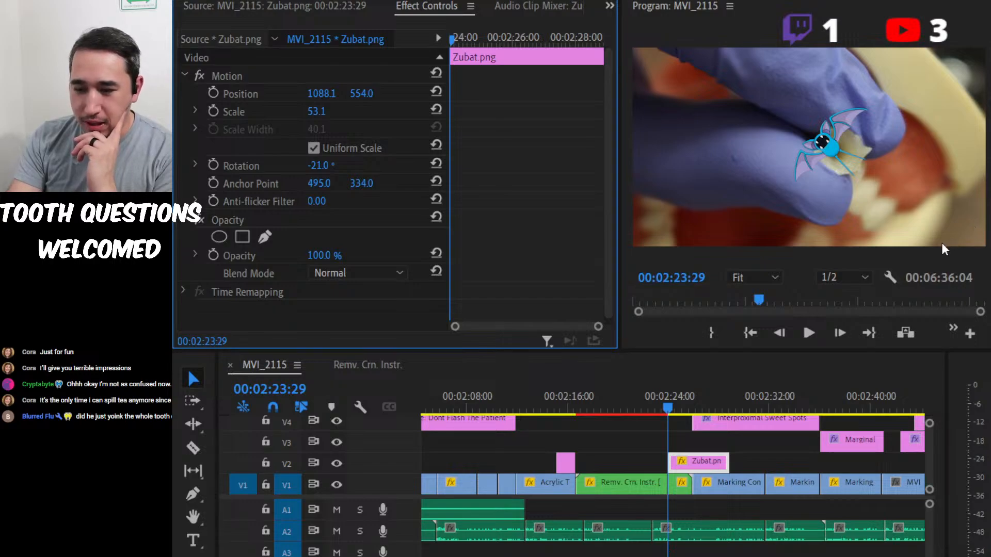
left_click(859, 123)
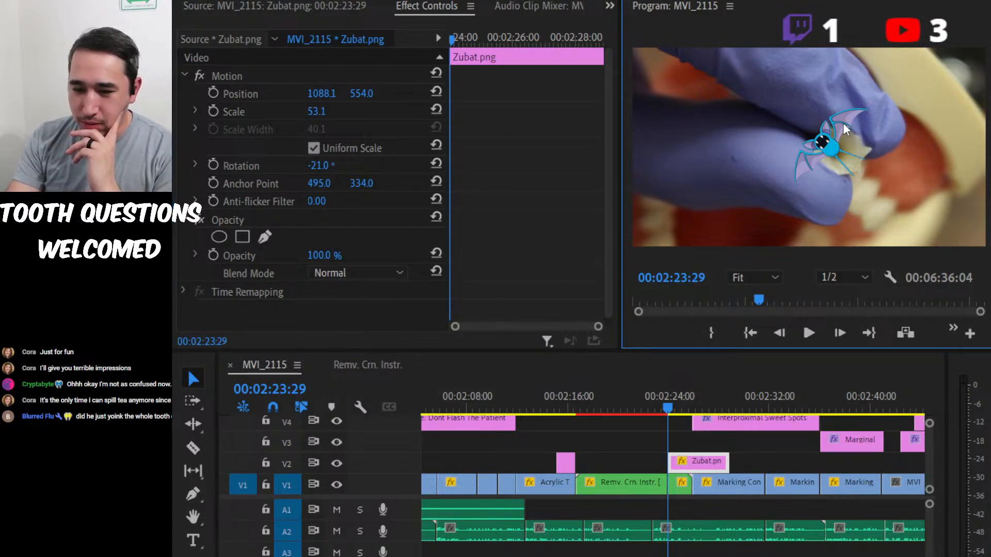
left_click_drag(317, 165, 359, 165)
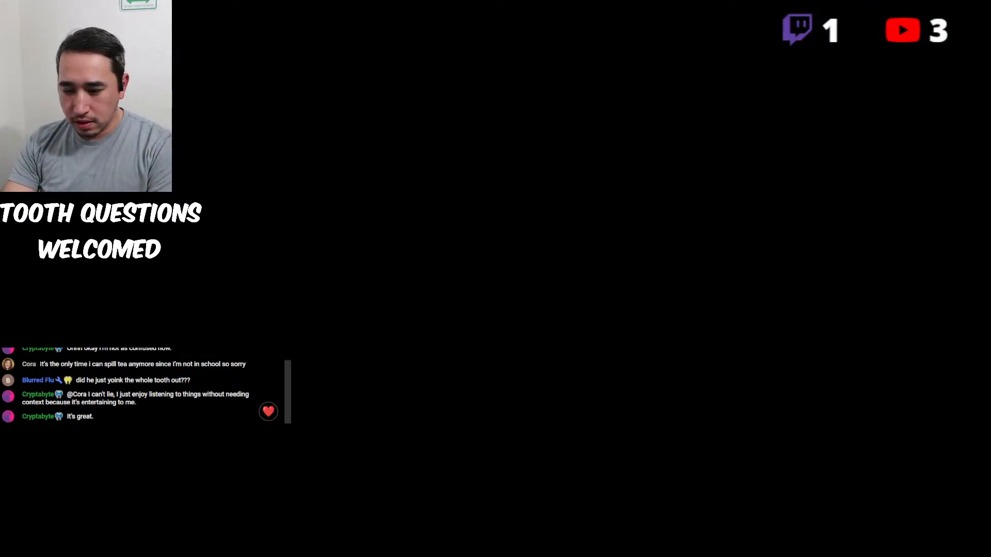
Place Golbat.png on V3 above the Zubat clip and move it over the tooth at about 1184, 535.
key("ctrl+s")
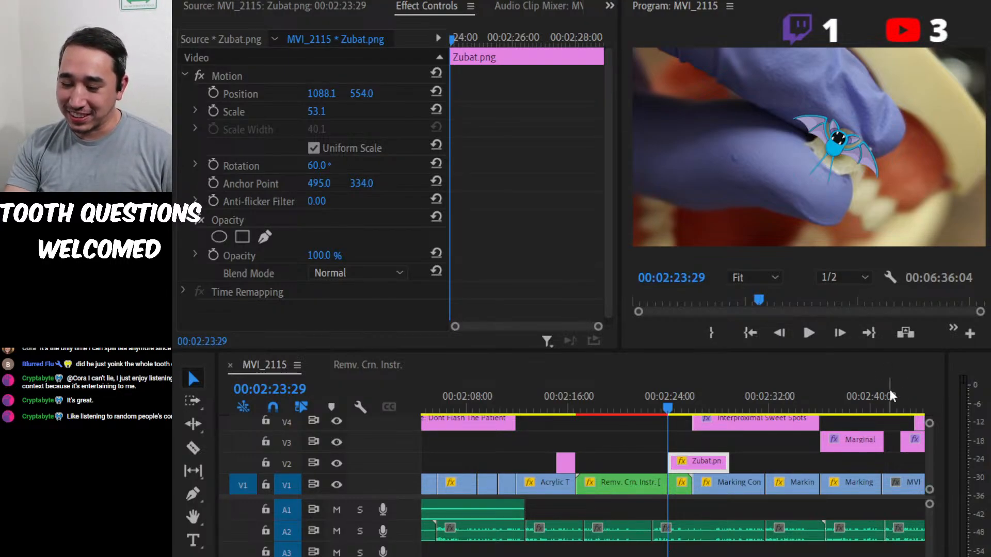
left_click_drag(103, 455, 676, 446)
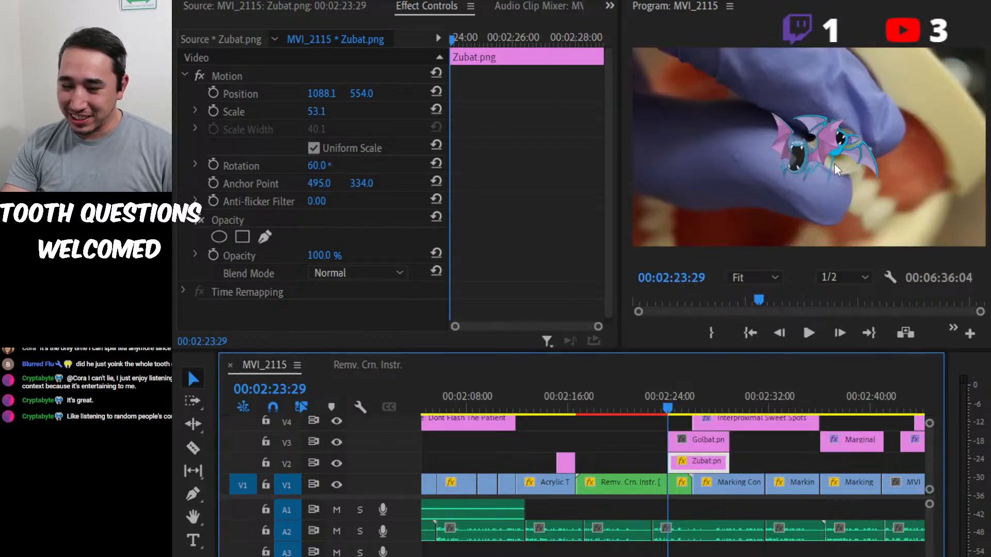
left_click(801, 170)
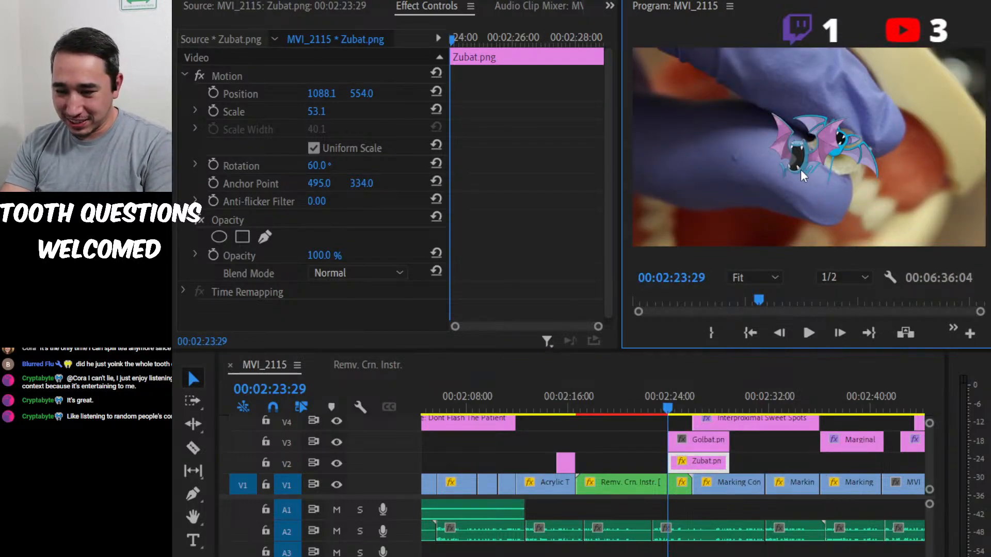
left_click(788, 155)
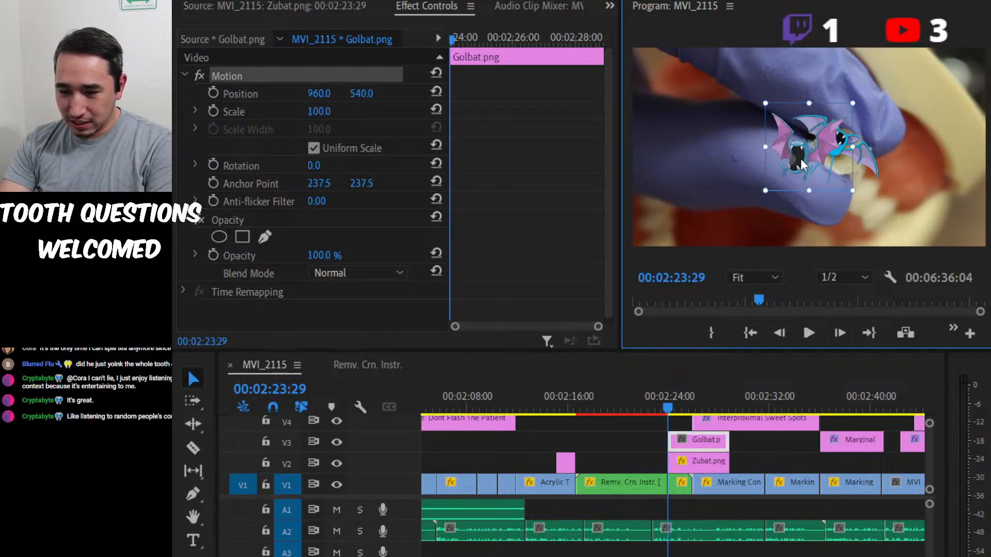
left_click_drag(801, 159, 850, 161)
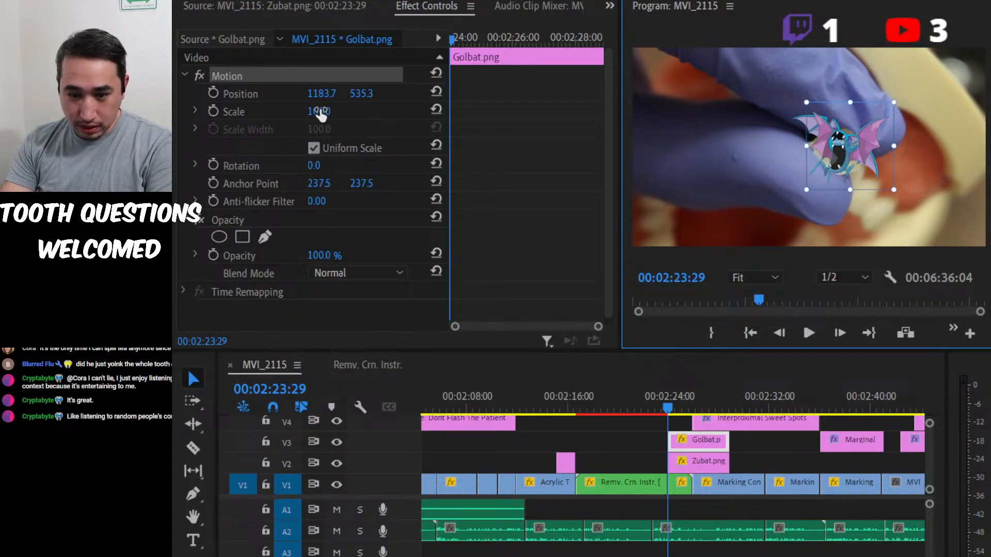
Set the Golbat image to scale 105, rotation 36° and position 1180.7, 579.3, toggling V3's visibility to compare it with Zubat.
left_click_drag(316, 111, 330, 111)
left_click_drag(316, 164, 328, 166)
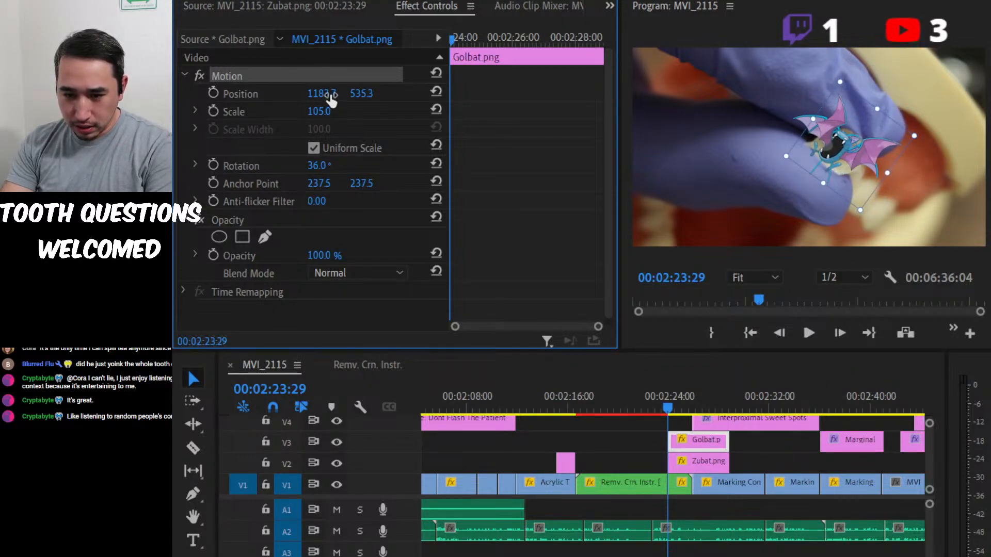
left_click_drag(330, 93, 370, 94)
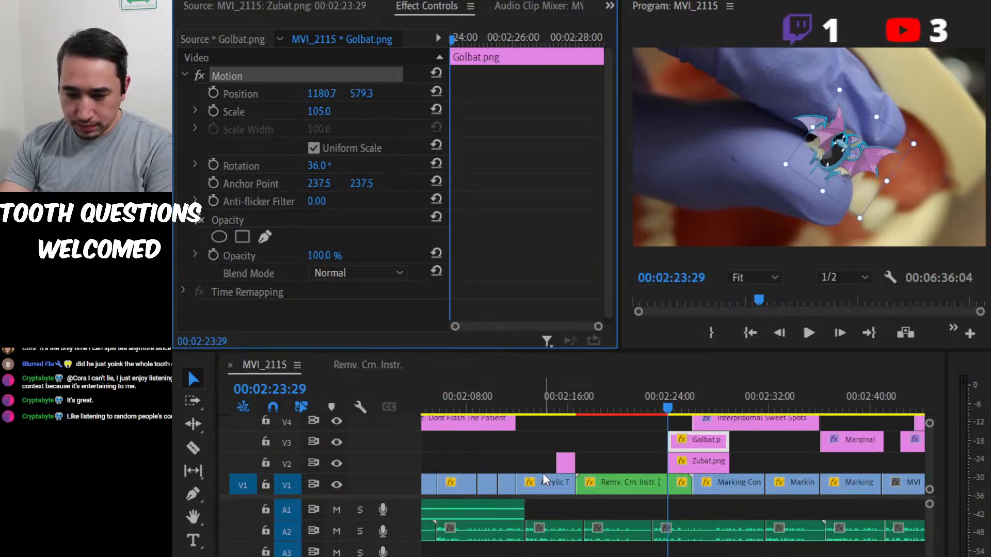
left_click(337, 442)
left_click(337, 443)
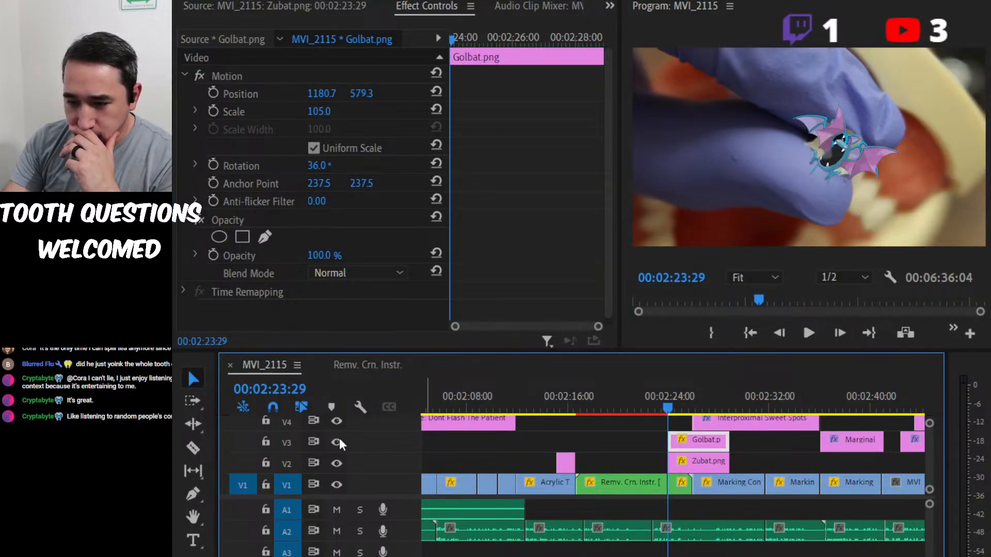
Select the Zubat and Golbat clips together and return both images to their original centred position, size and rotation.
left_click_drag(771, 462, 707, 449)
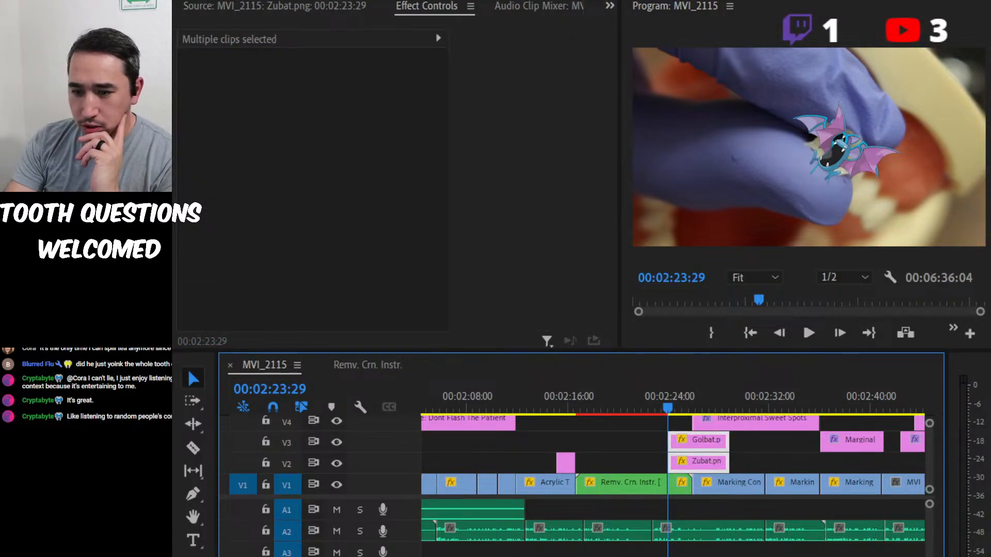
left_click(748, 131)
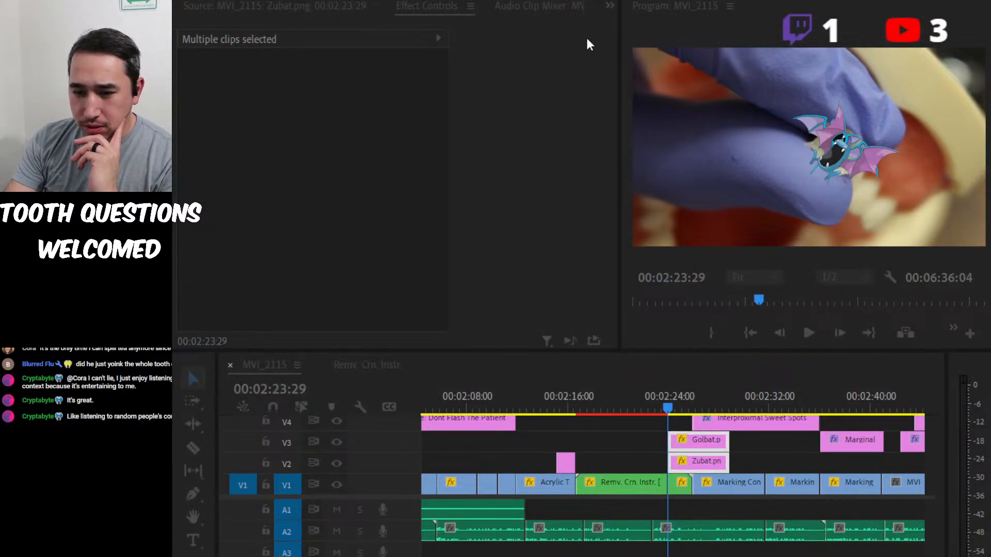
left_click(736, 402)
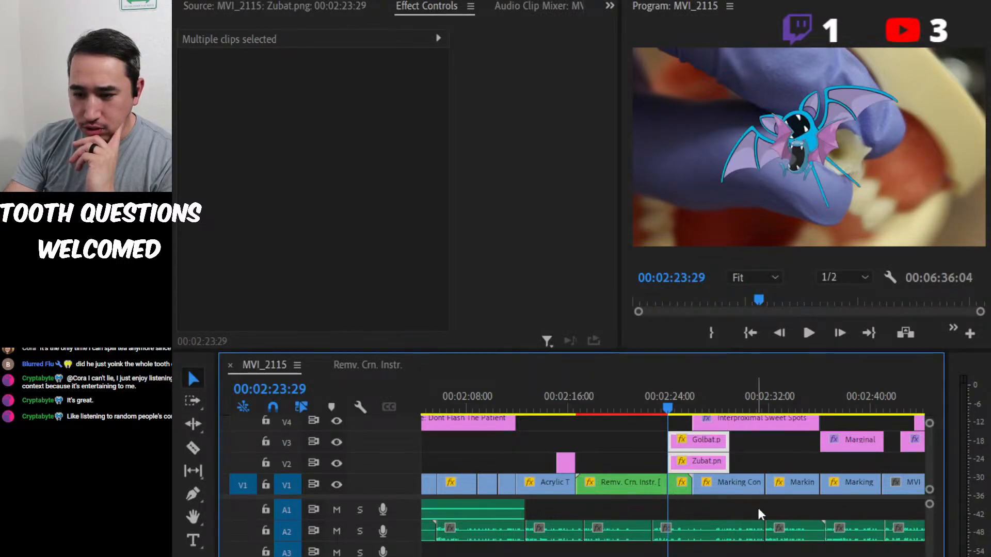
Play back the overlaid images through the zoom and delete the Zubat clip from V2, keeping Golbat.
left_click(801, 123)
left_click(802, 122)
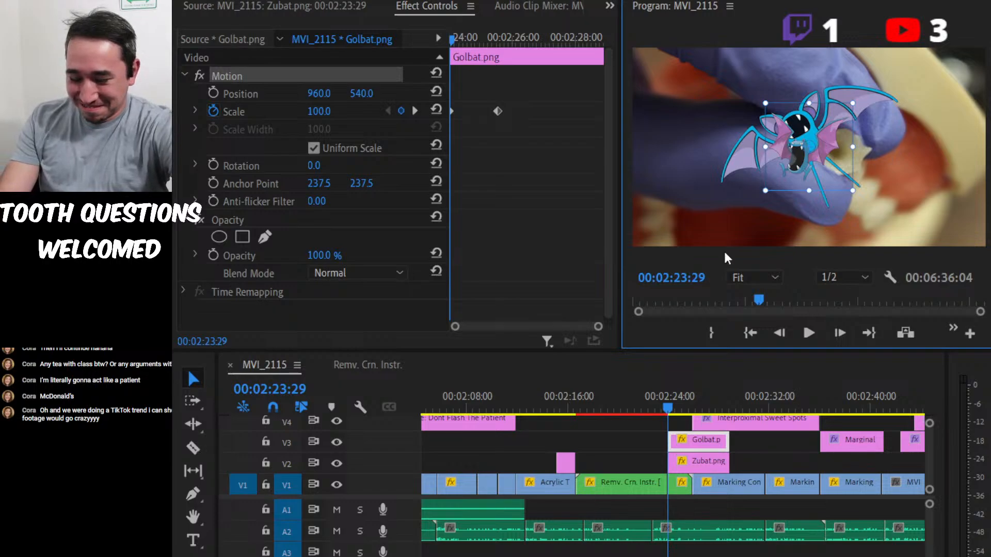
left_click(676, 410)
left_click_drag(677, 409, 640, 410)
key("space")
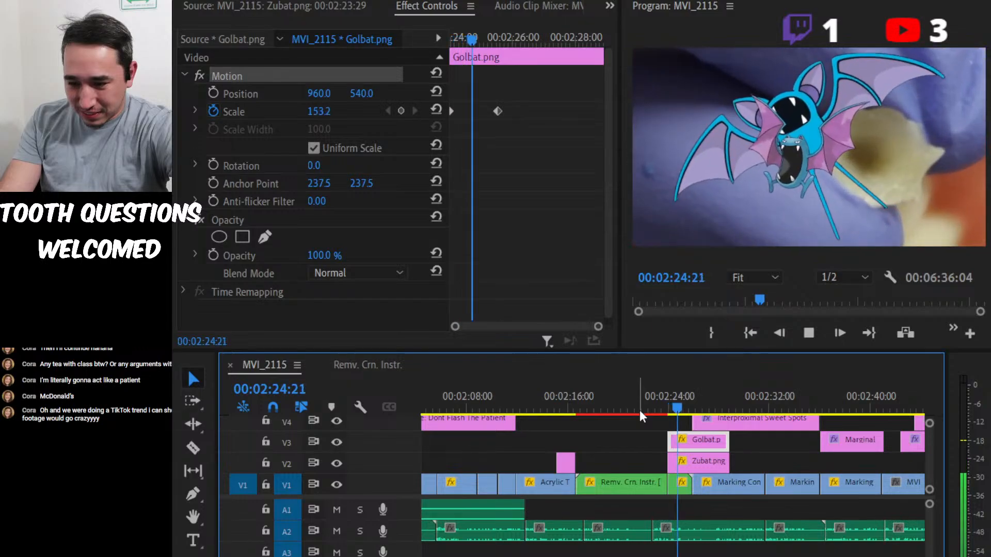
key("space")
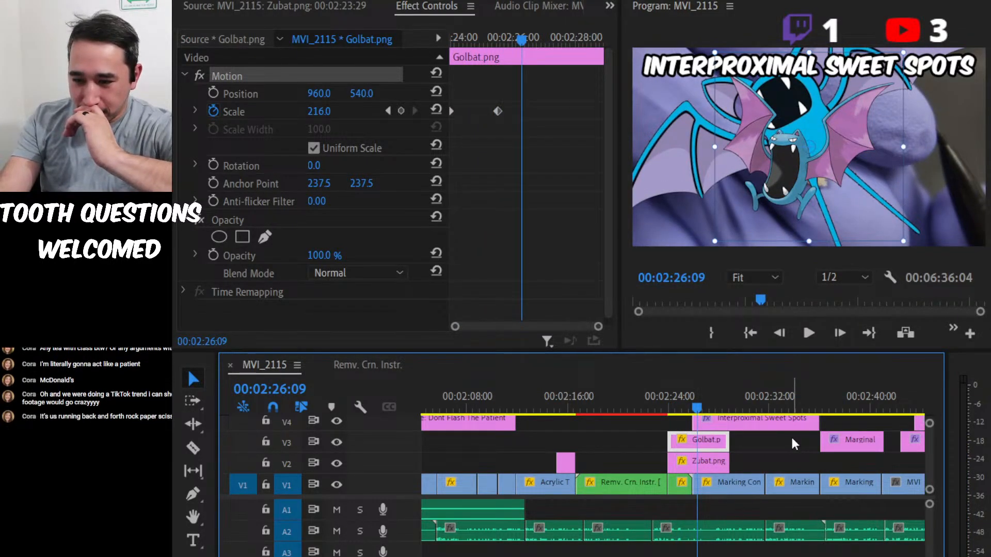
key("equal")
key("equal")
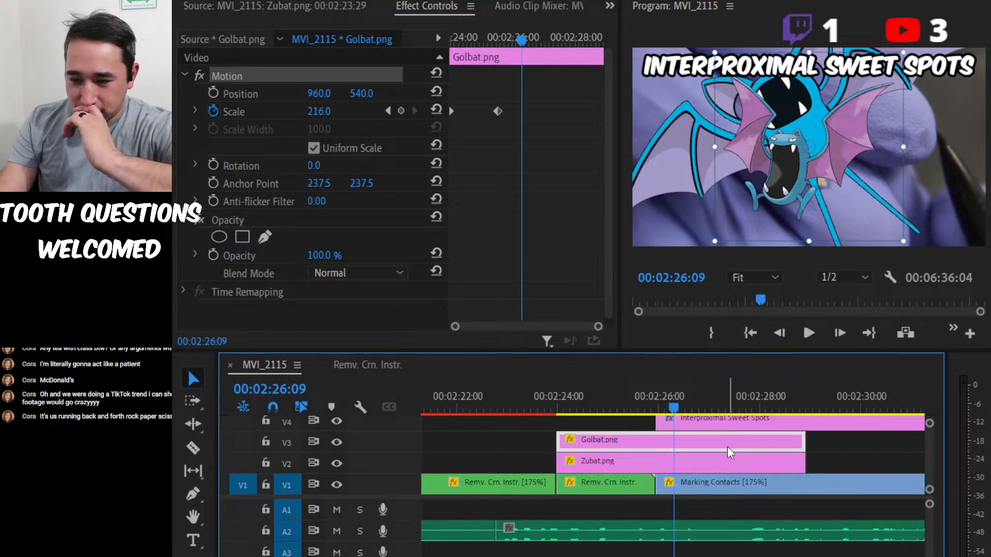
left_click(721, 468)
key("Delete")
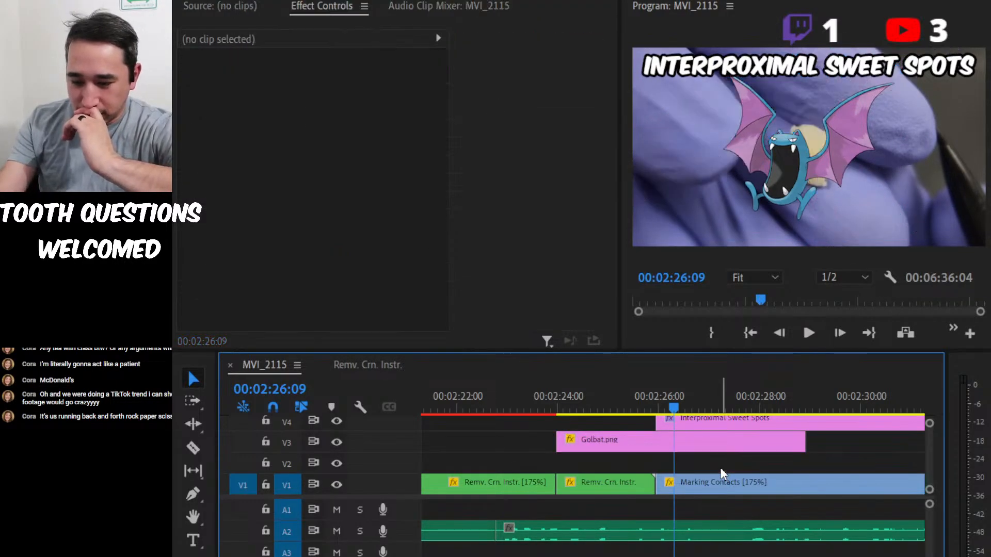
Move the Golbat clip's second scale keyframe earlier, to 00:02:24:18 where the footage finishes zooming in.
left_click(724, 449)
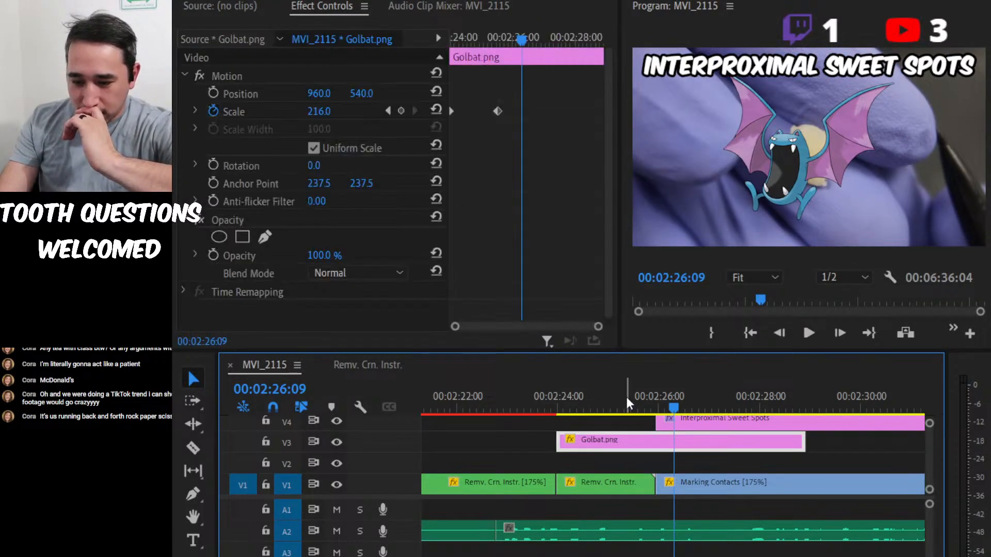
left_click_drag(627, 397, 597, 419)
key("Left")
key("Left")
key("Left")
key("Left")
key("Left")
key("Left")
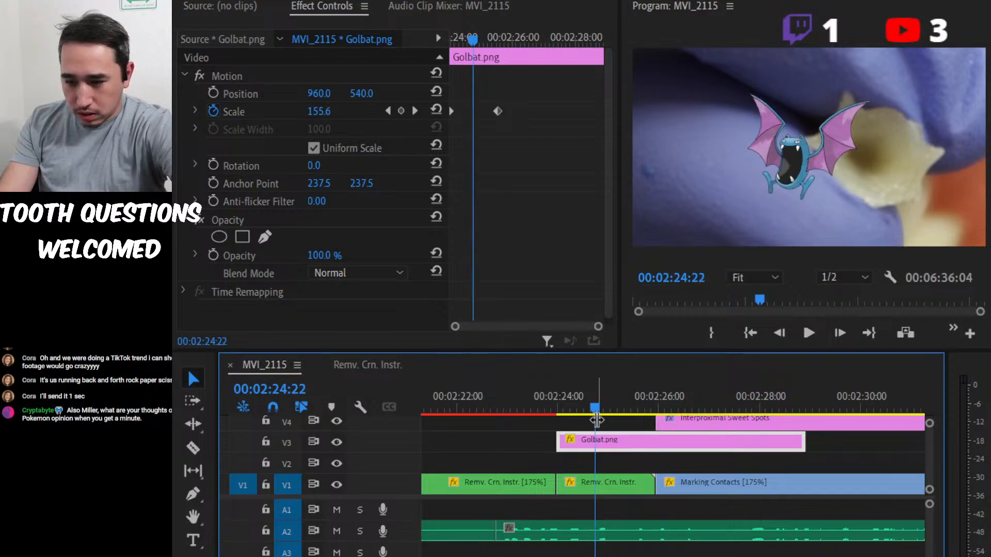
key("Right")
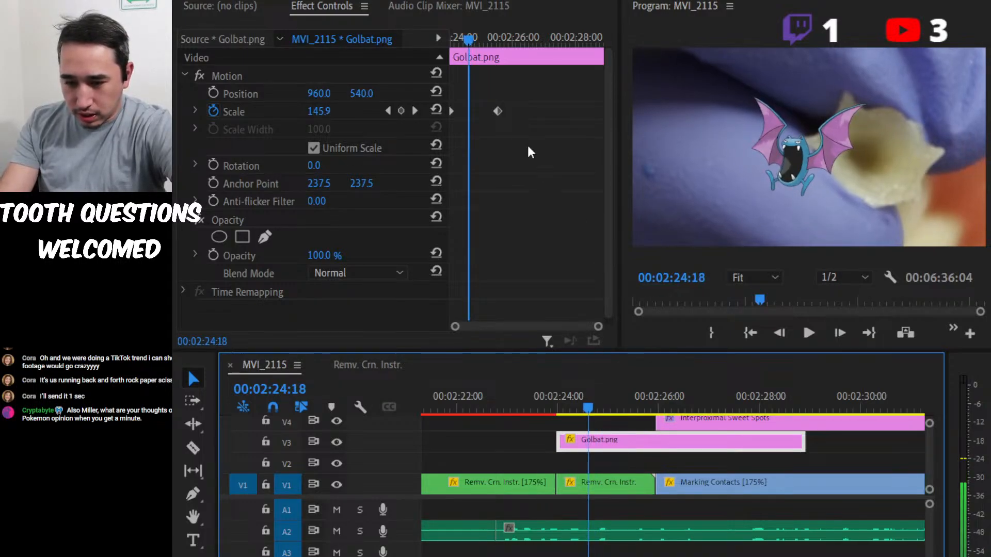
left_click_drag(498, 109, 472, 110)
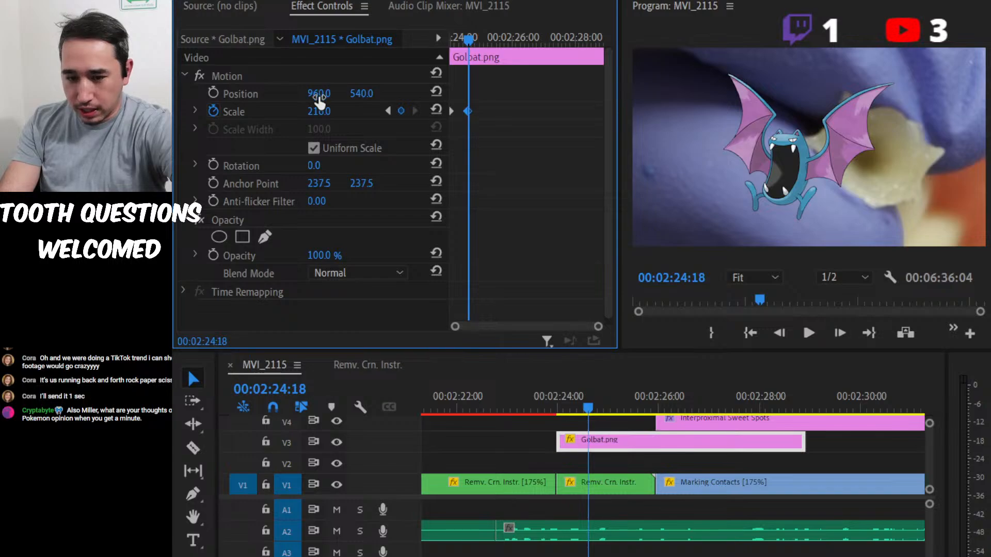
Set Golbat's horizontal position to 1413 over the crown and trim its clip to end where the Marking Contacts clip begins.
left_click_drag(322, 97, 556, 97)
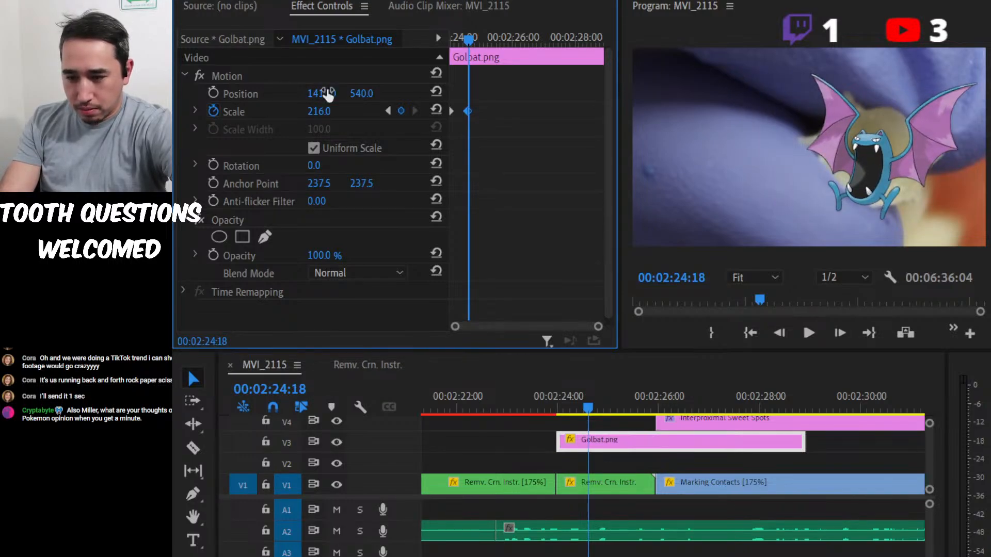
left_click(586, 445)
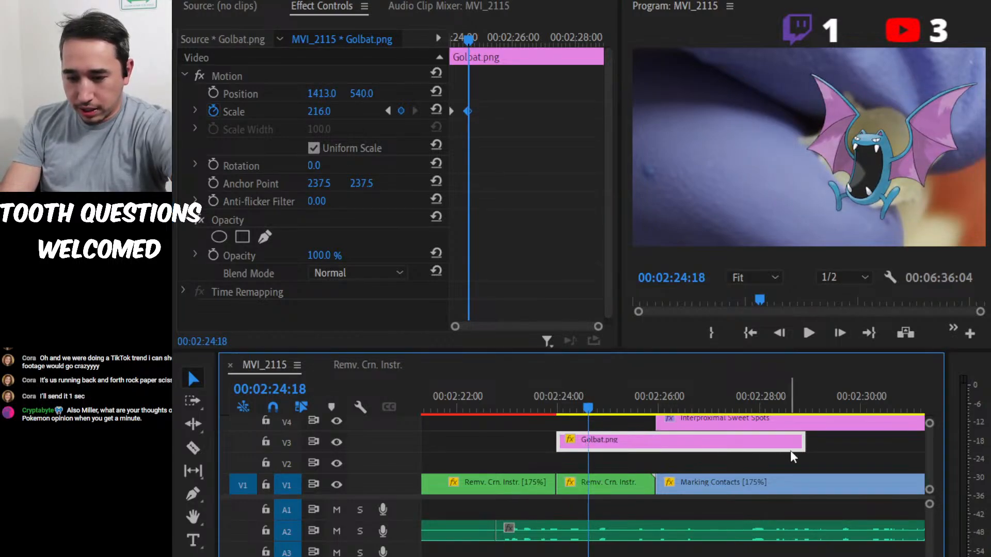
left_click_drag(805, 444, 655, 448)
Lower the Golbat image's opacity to 51% so the crown shows through it.
left_click(542, 288)
scroll(542, 288, "down", 1)
left_click(325, 249)
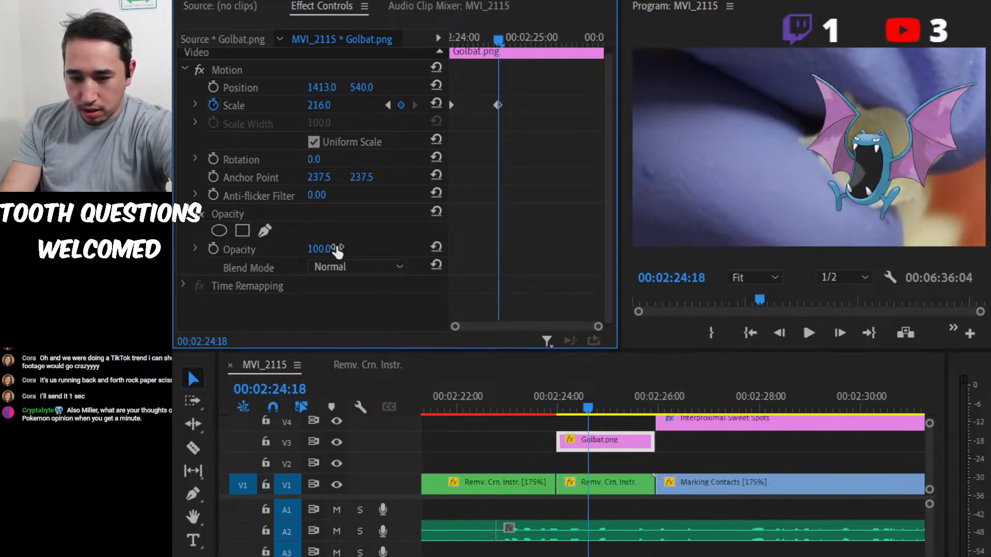
type("50")
key("Return")
left_click_drag(326, 249, 332, 251)
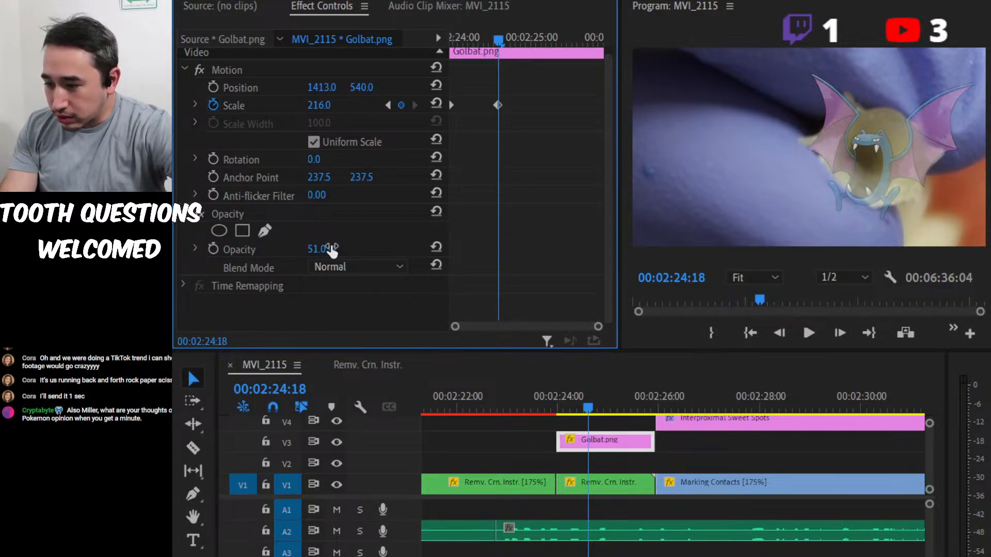
left_click(331, 246)
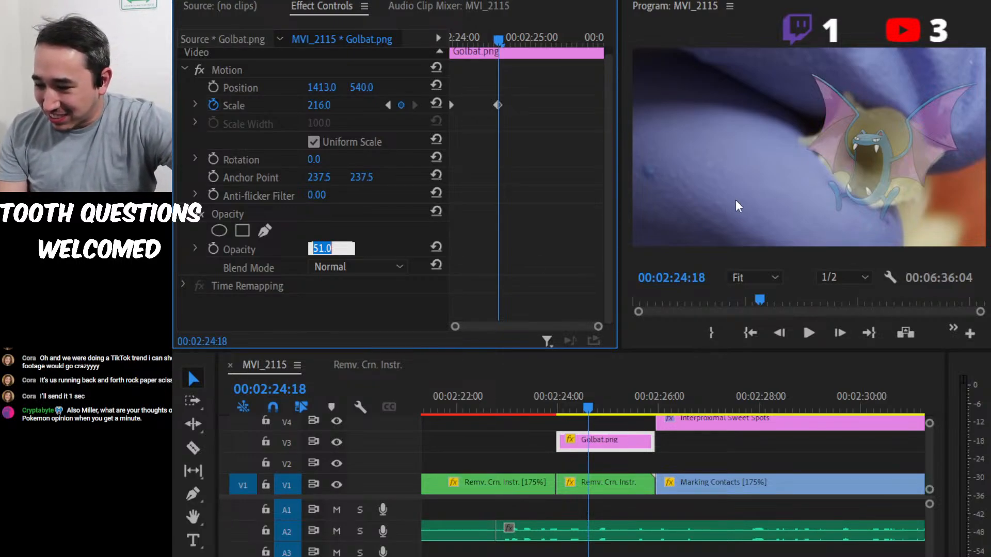
left_click(532, 205)
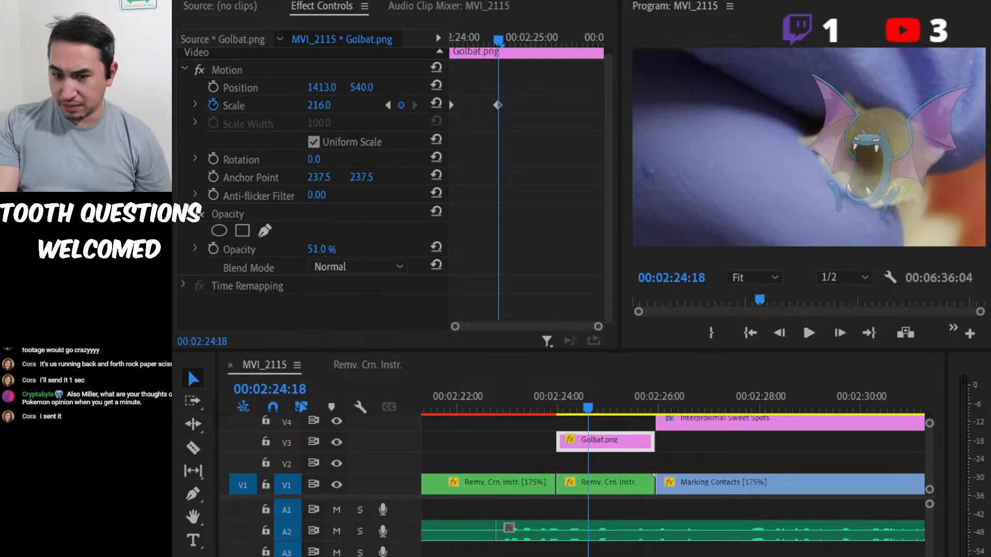
left_click(313, 309)
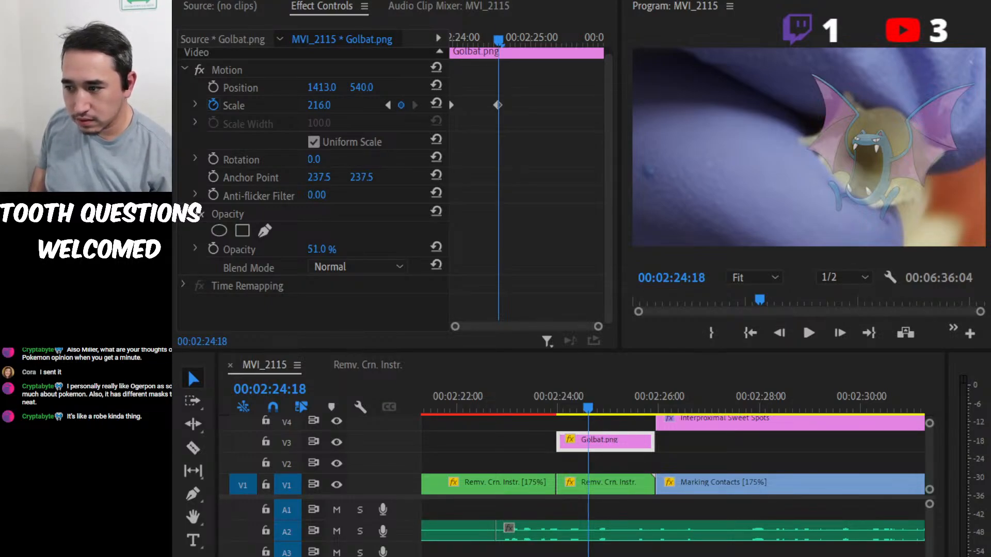
left_click(320, 308)
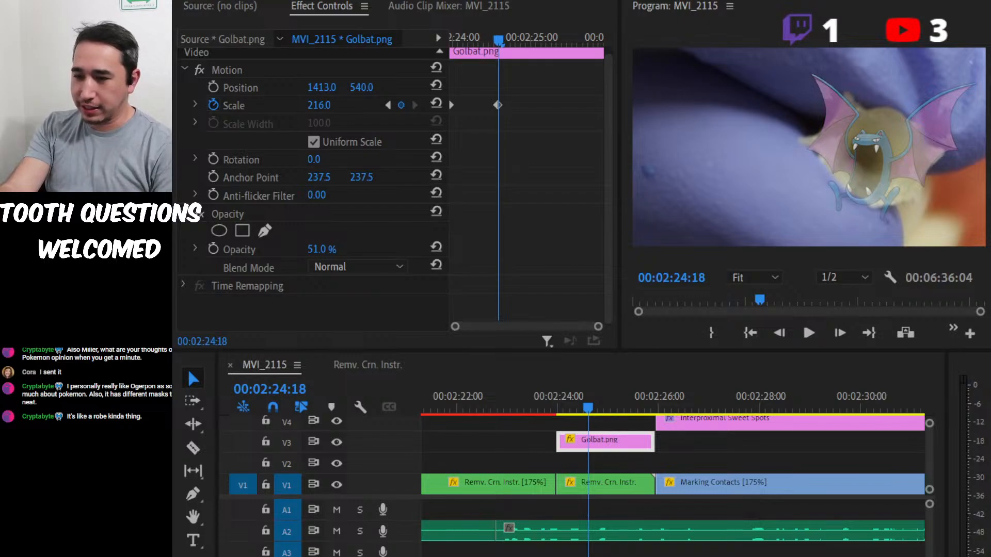
key("alt+Tab")
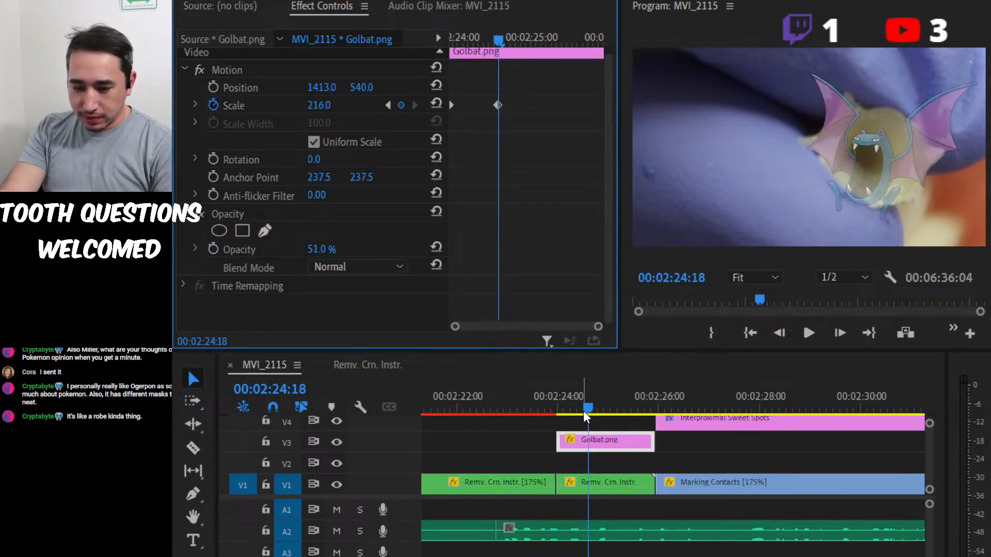
At the Golbat clip's first frame, set its horizontal position to 1165, preview the motion, and enable position keyframing there.
left_click_drag(583, 411, 555, 428)
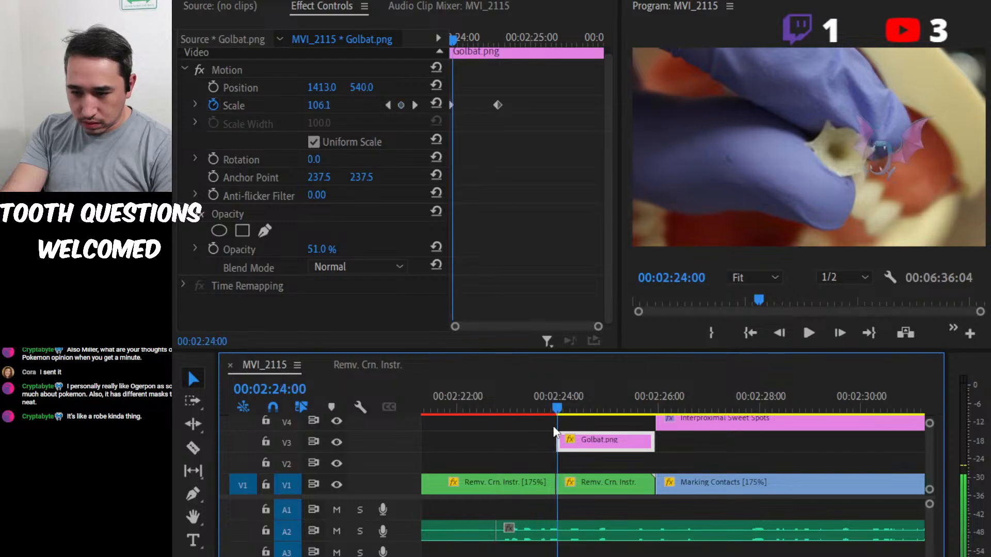
key("Left")
key("Left")
key("Right")
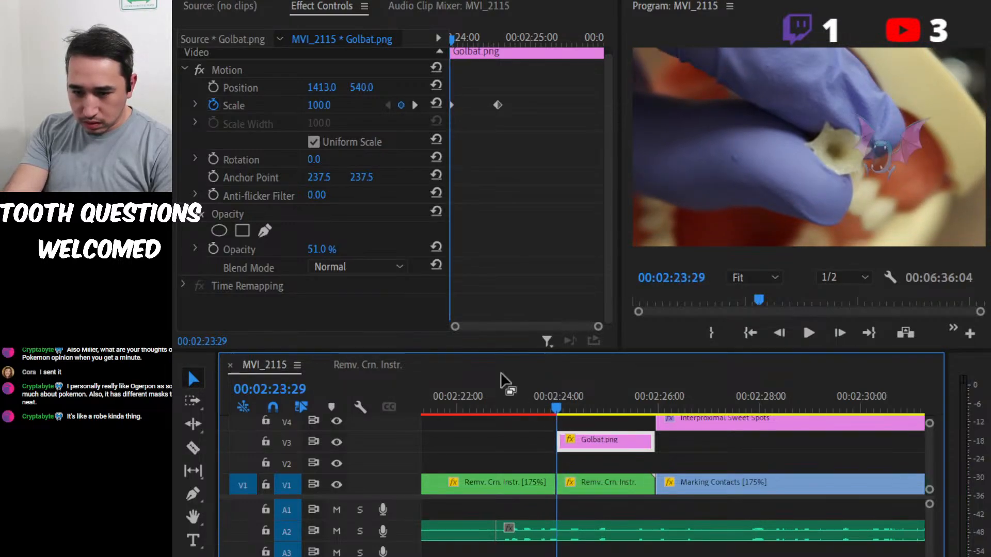
left_click_drag(321, 87, 194, 87)
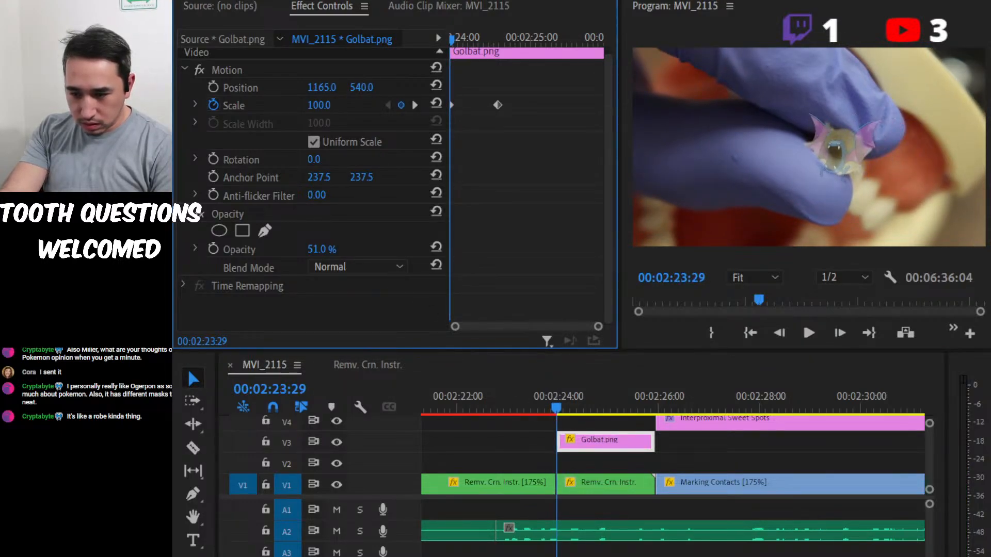
key("space")
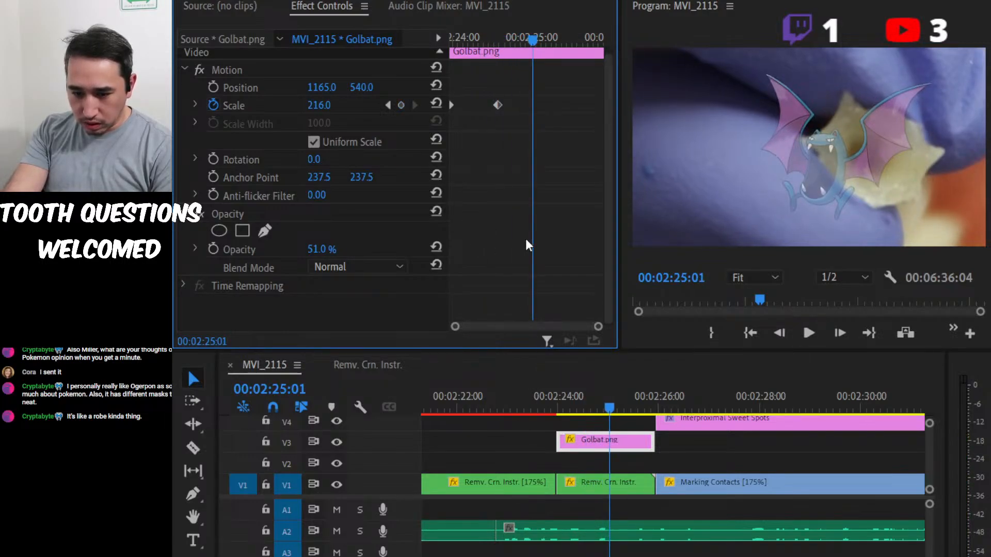
key("space")
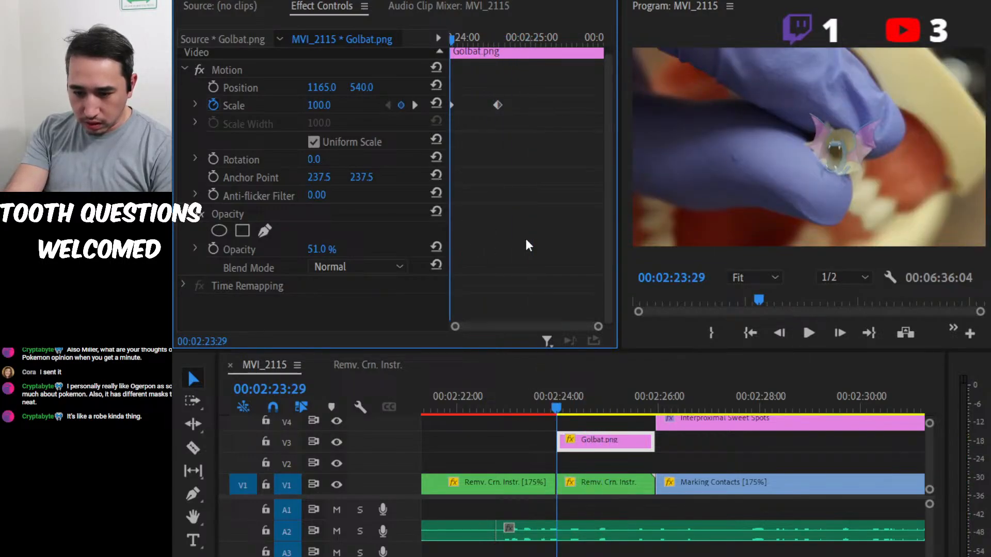
left_click(213, 87)
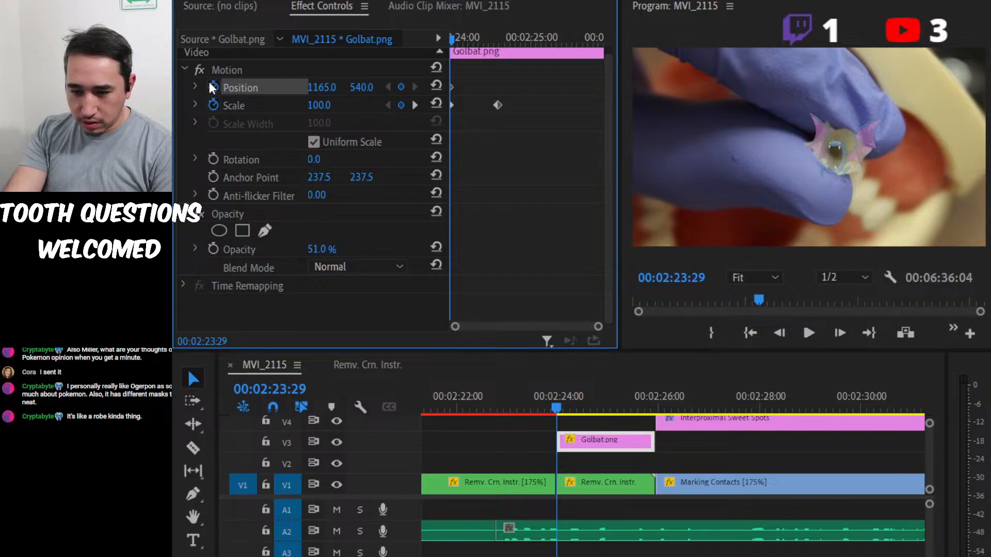
Keyframe Golbat's horizontal position through the zoom to follow the crown, using 1361 at 00:02:24:16 and 1390 at 00:02:24:18.
key("space")
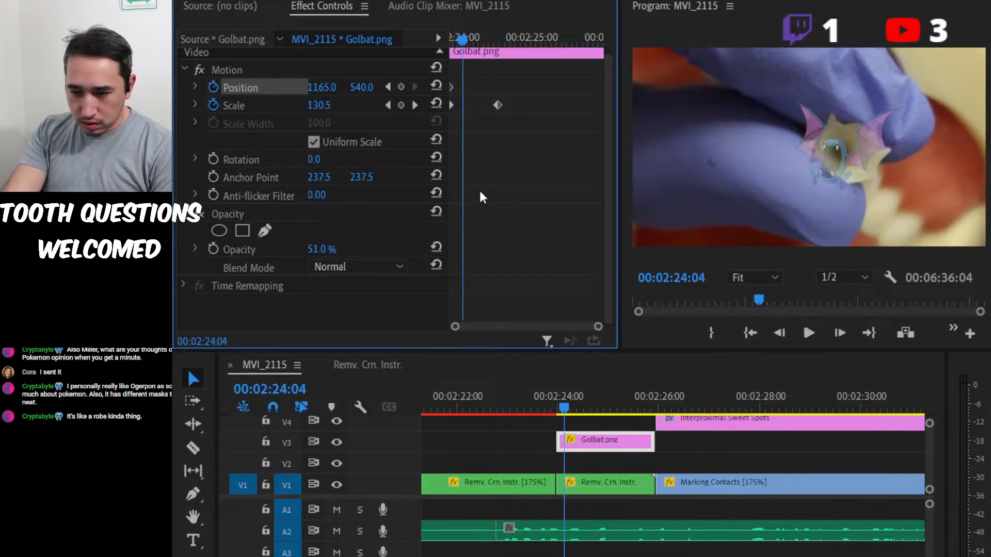
left_click_drag(320, 89, 328, 88)
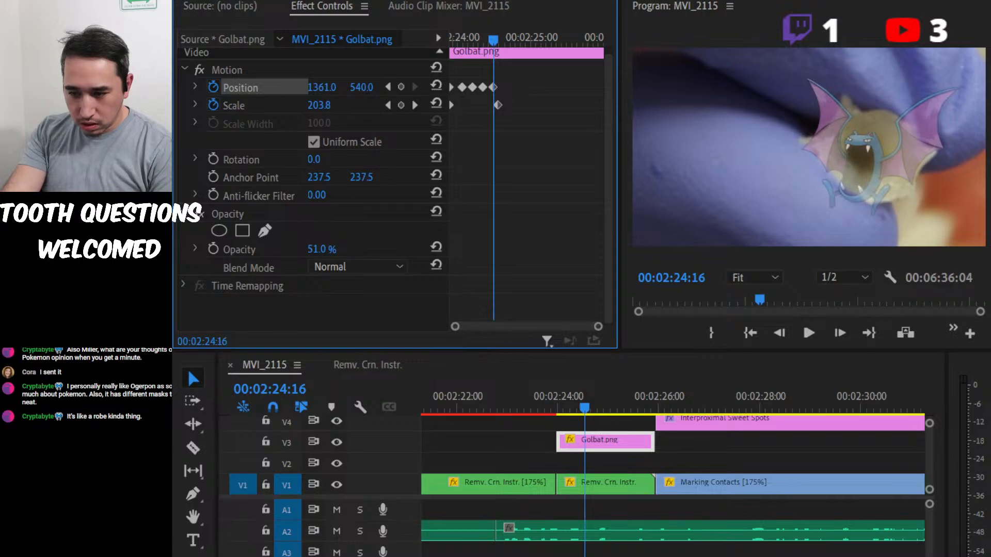
key("Right")
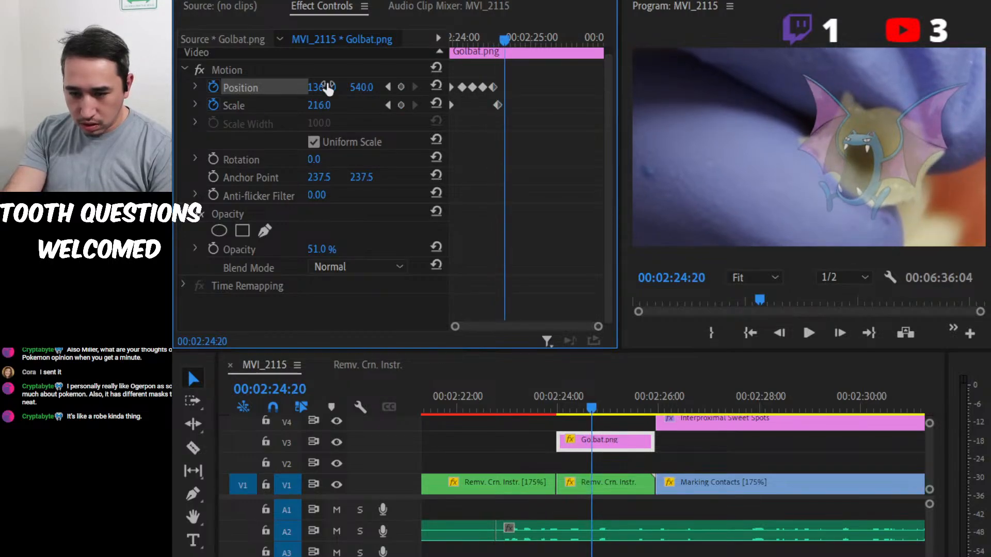
key("Left")
key("Left")
left_click_drag(327, 87, 326, 88)
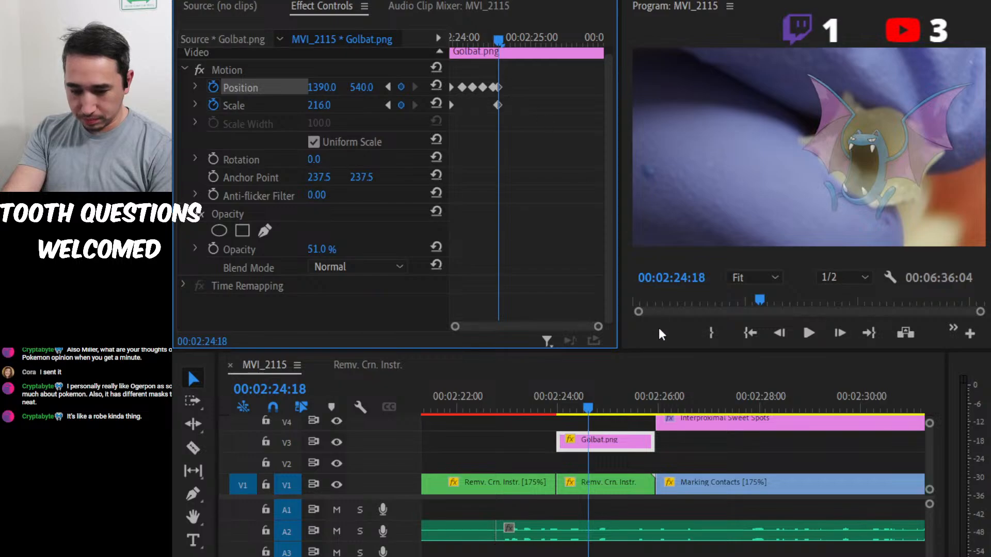
Play the sequence from just before the Golbat clip through the contact and marginal outline marking clips to review it.
left_click_drag(588, 408, 517, 408)
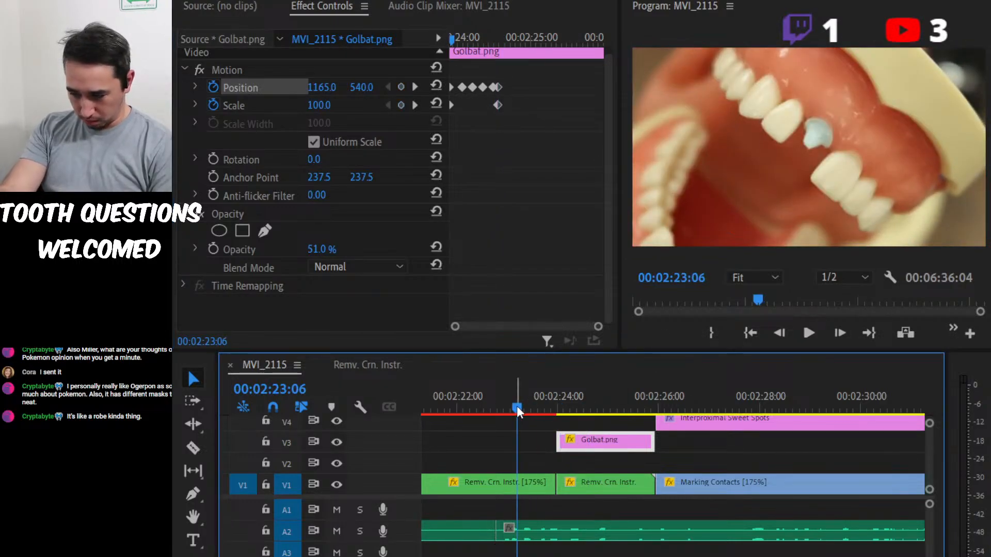
key("space")
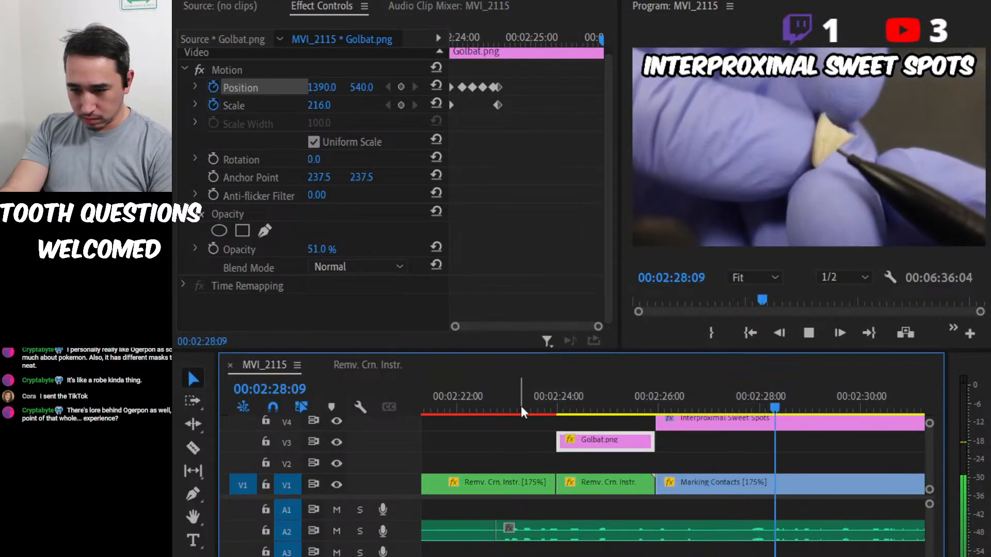
key("space")
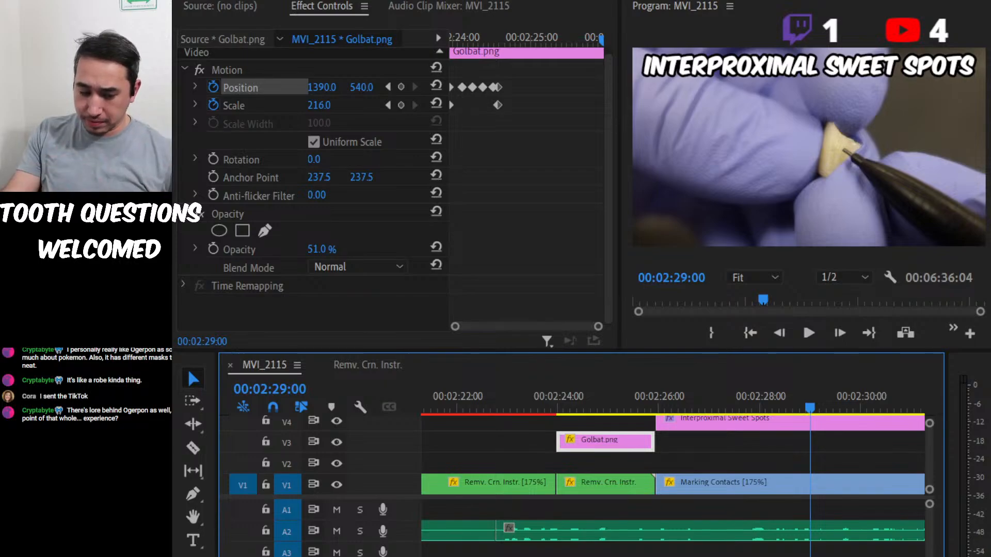
left_click(758, 395)
left_click_drag(758, 396, 706, 395)
key("space")
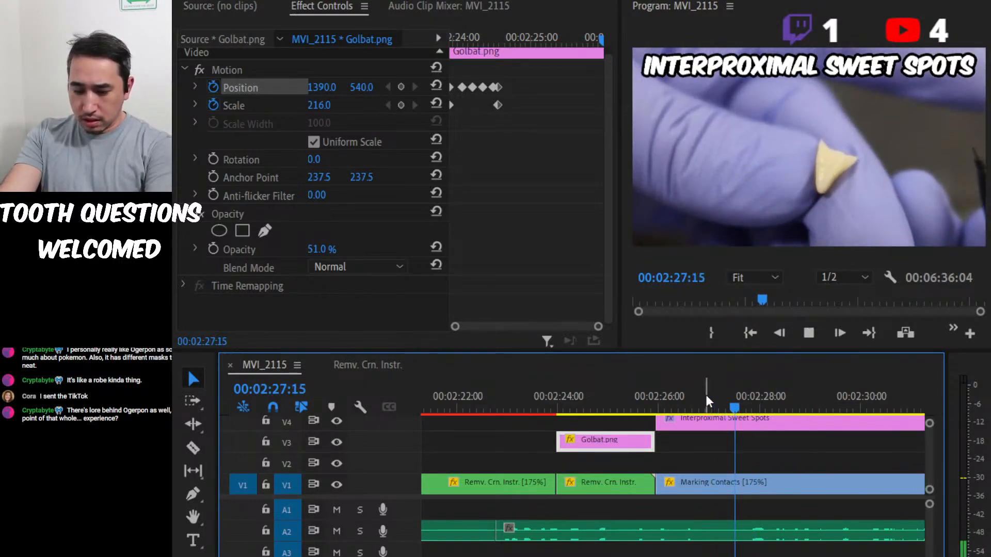
key("=")
key("minus")
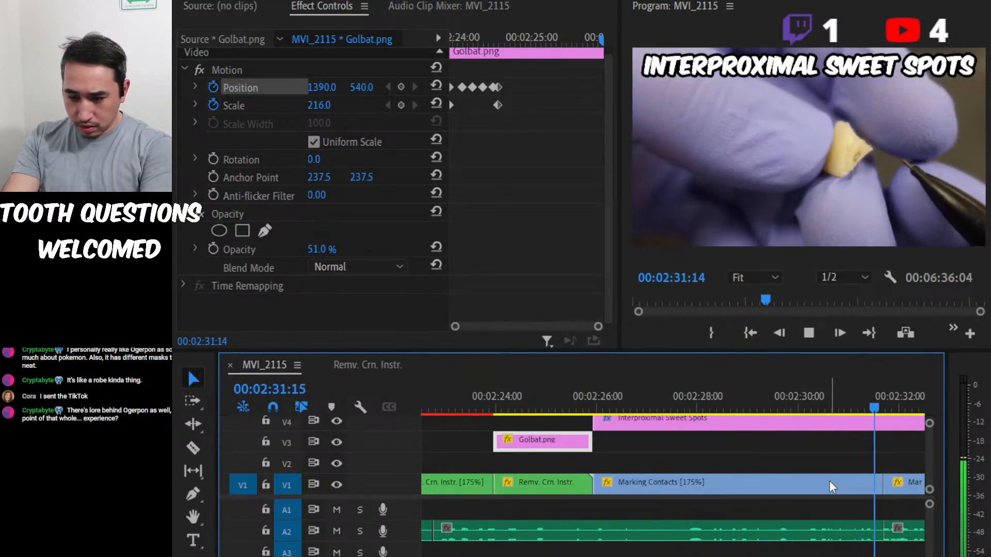
key("minus")
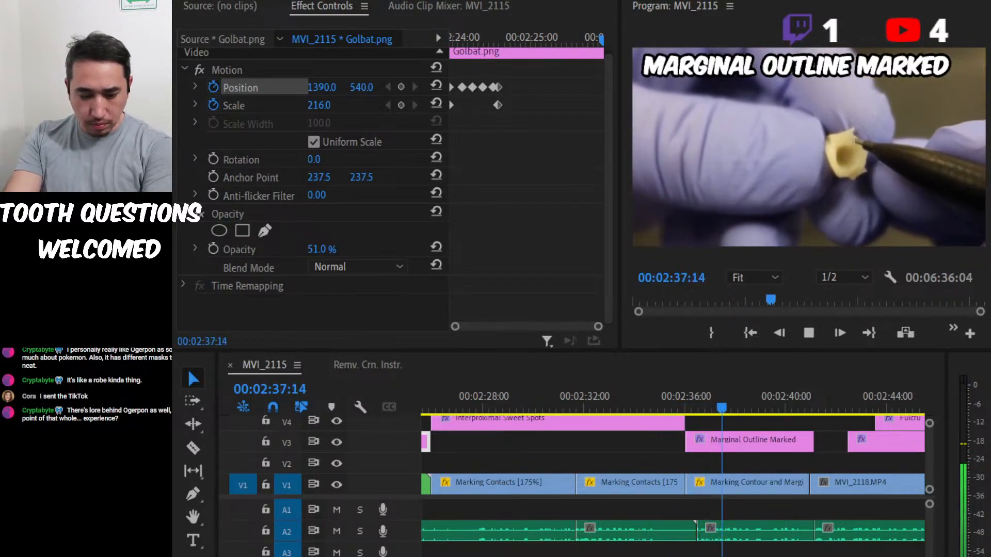
left_click(754, 502)
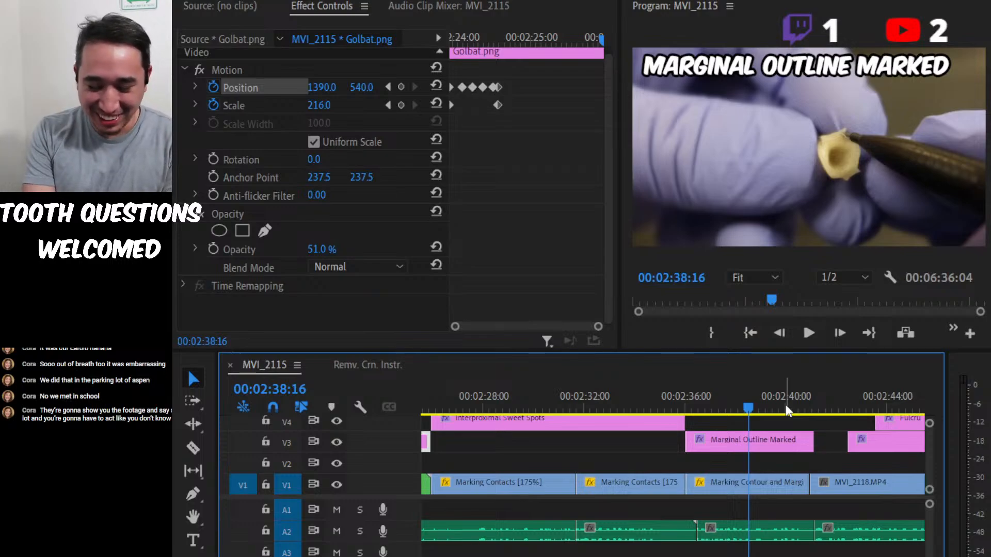
Play the sequence from the marginal outline marking clip through to the Fulcrum for Stability title.
left_click(786, 406)
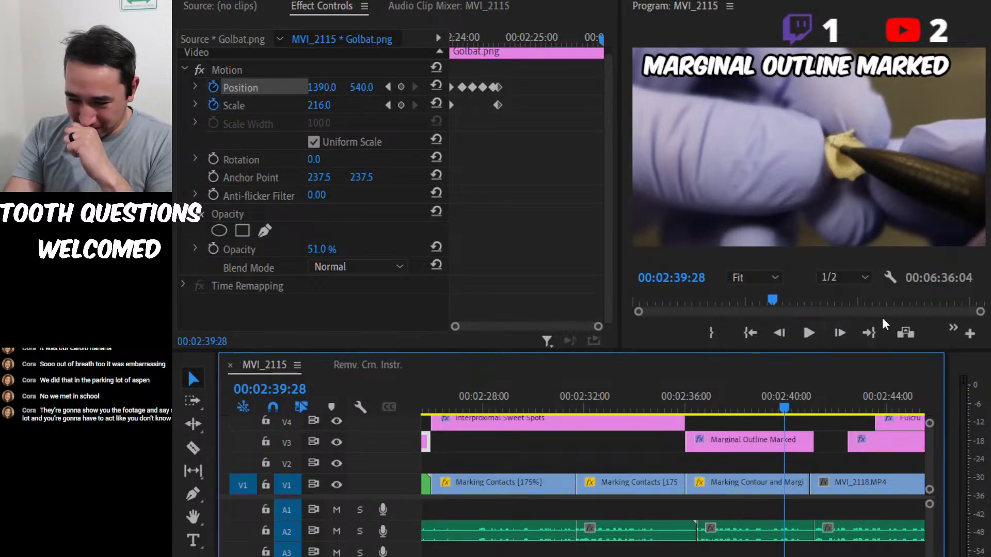
left_click_drag(757, 385, 748, 385)
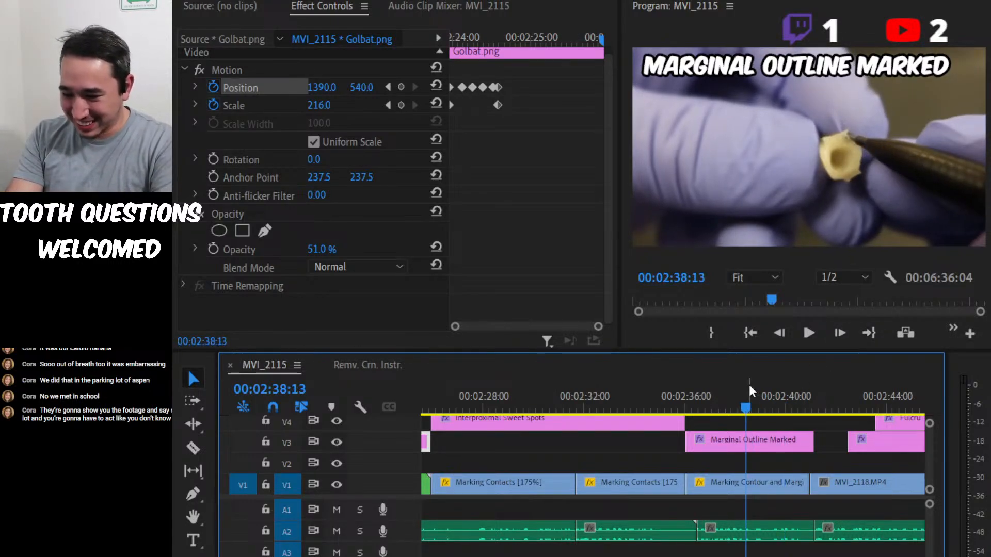
key("space")
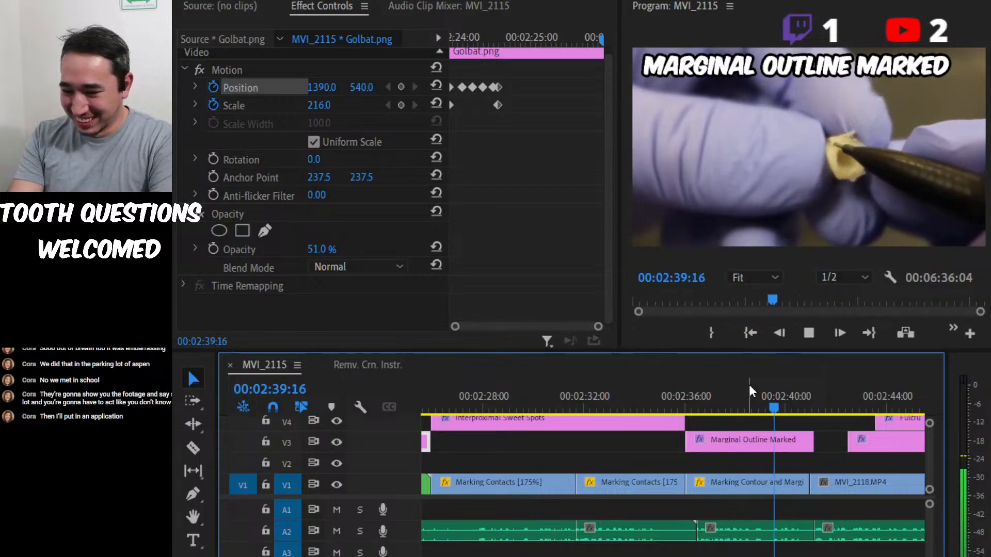
key("space")
key("space")
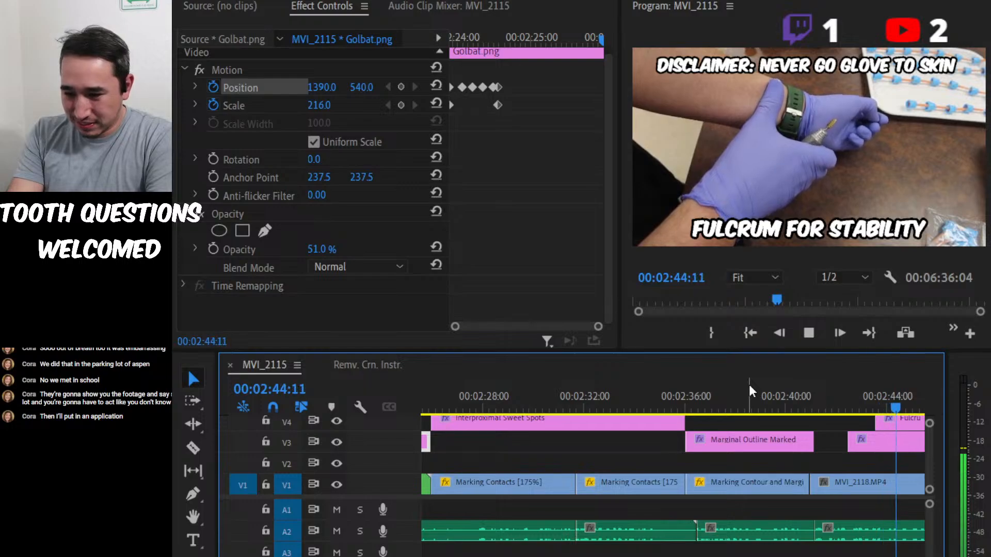
key("space")
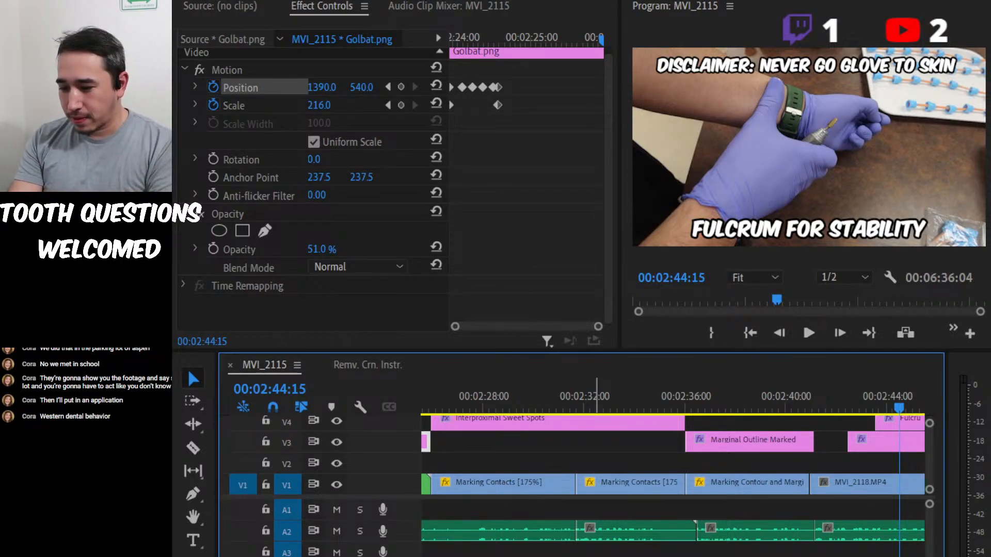
Save the project and place SHEESH SOUND EFFECT.mp3 on audio track A1 at 00:02:32:24.
key("ctrl+s")
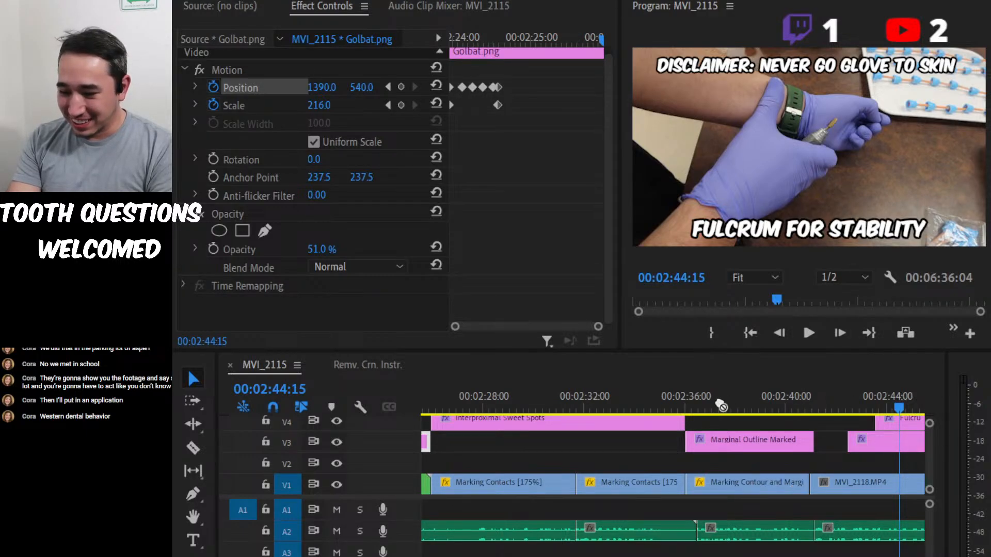
left_click_drag(721, 406, 605, 511)
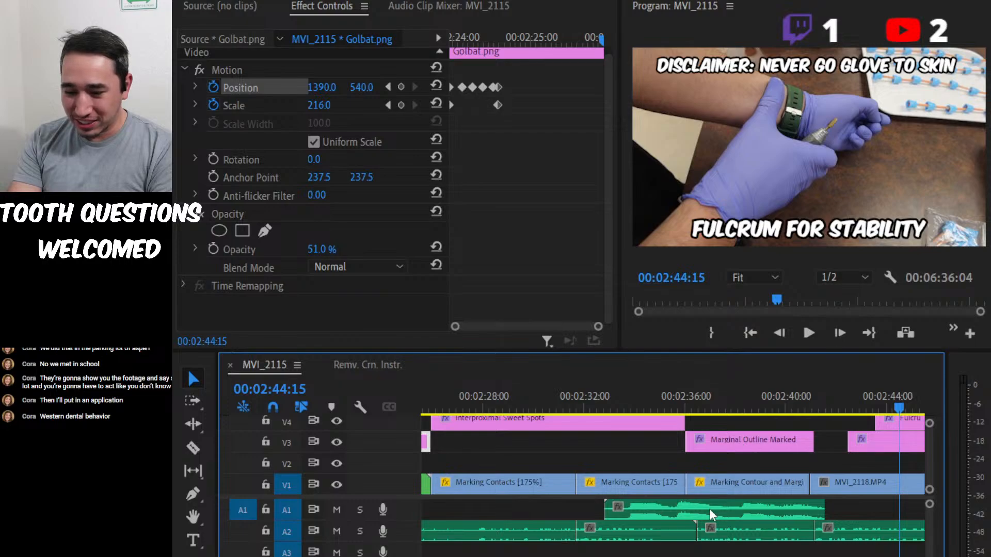
Lower the SHEESH sound effect's audio gain and listen to it from 00:02:34:00.
left_click(636, 404)
left_click(667, 510)
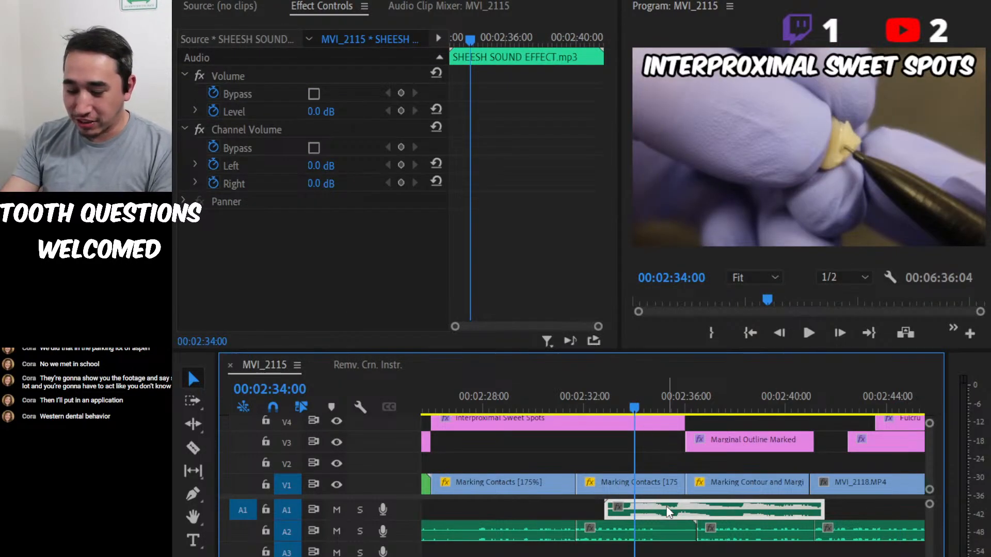
key("g")
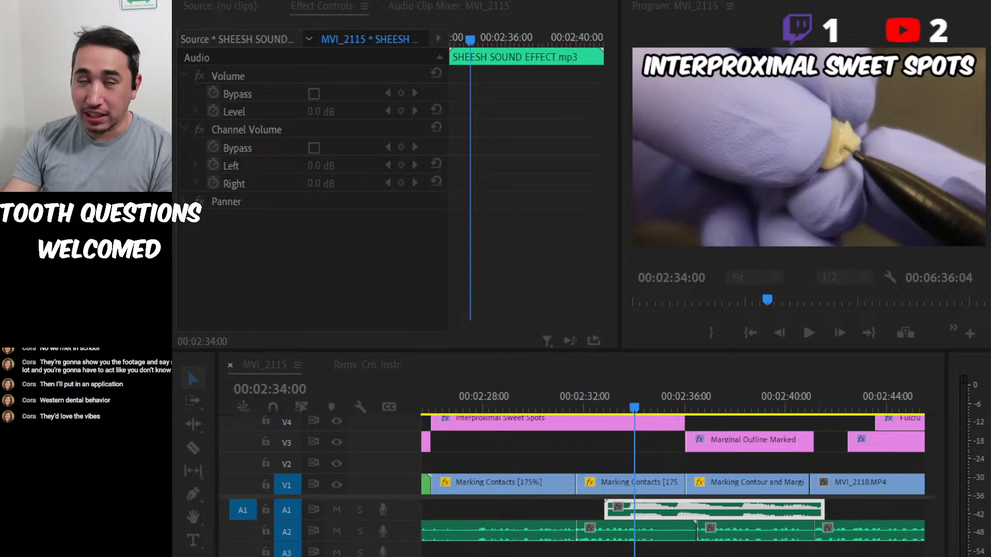
key("Return")
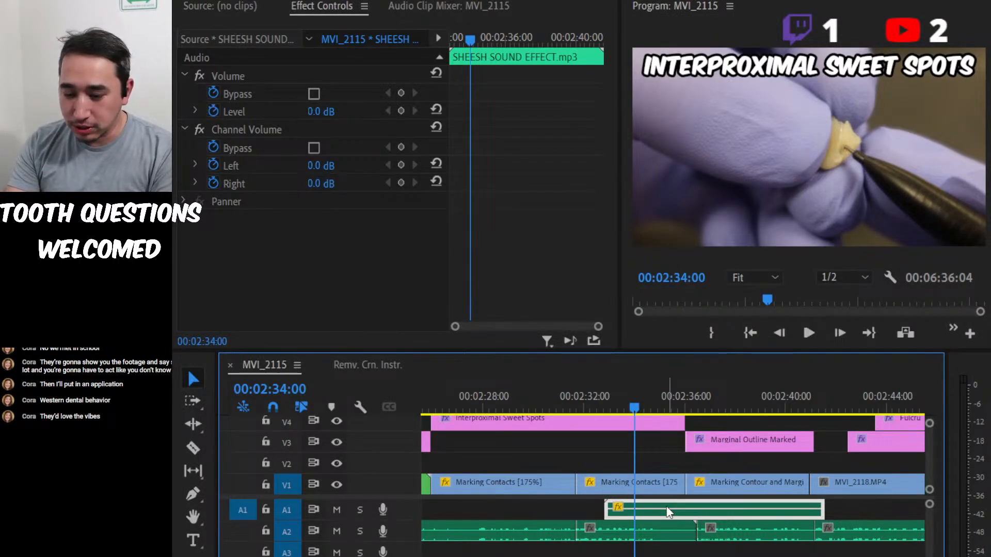
key("space")
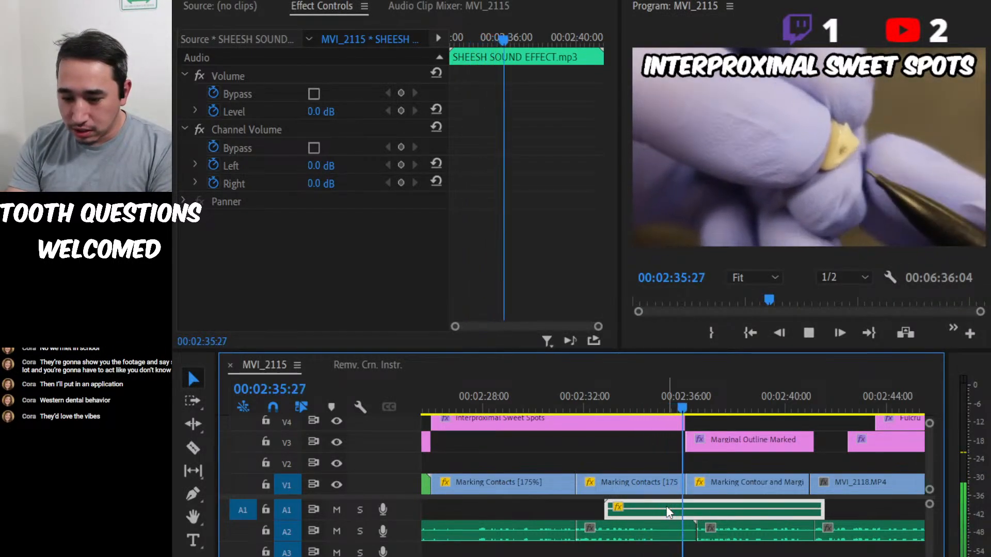
key("space")
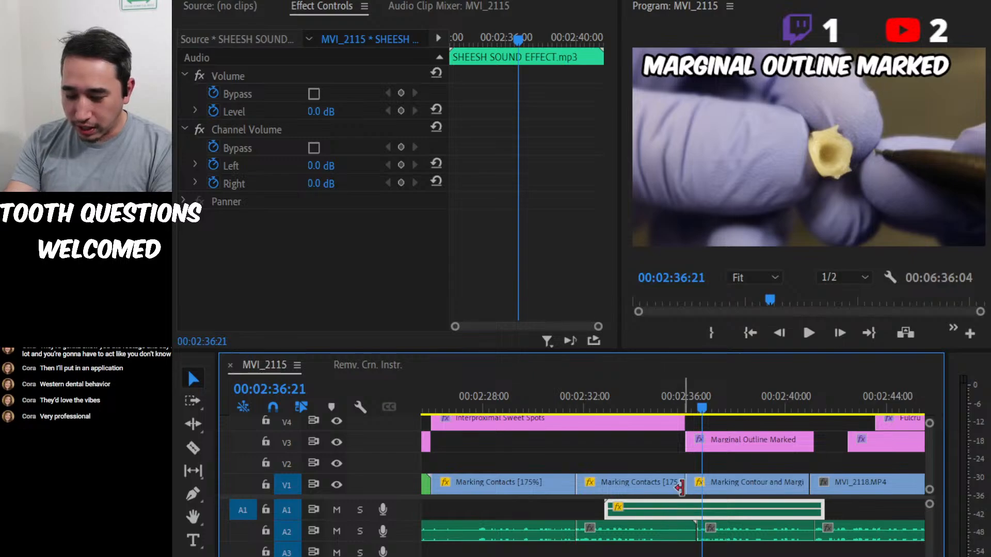
Open the SHEESH clip in the Source Monitor and raise its audio gain slightly.
double_click(685, 507)
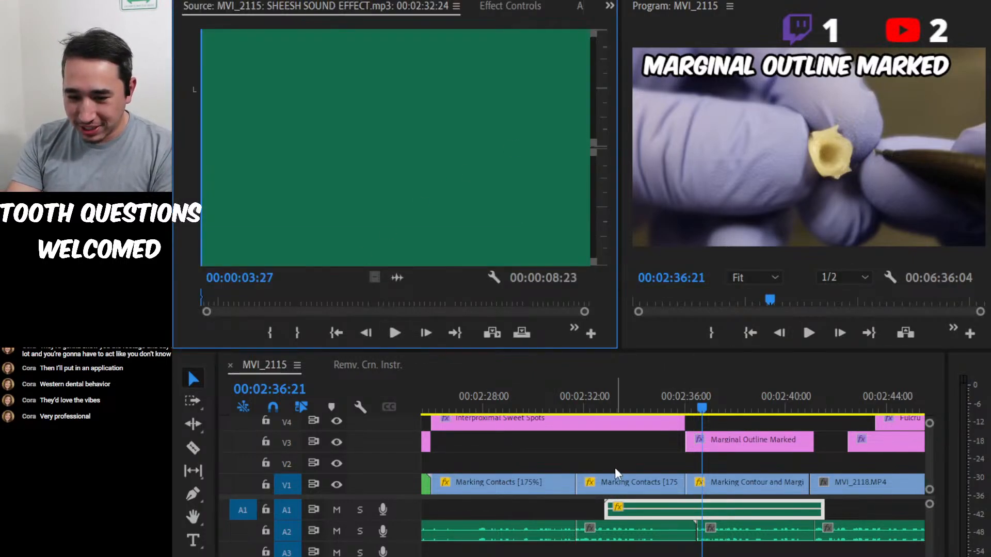
left_click(654, 505)
key("g")
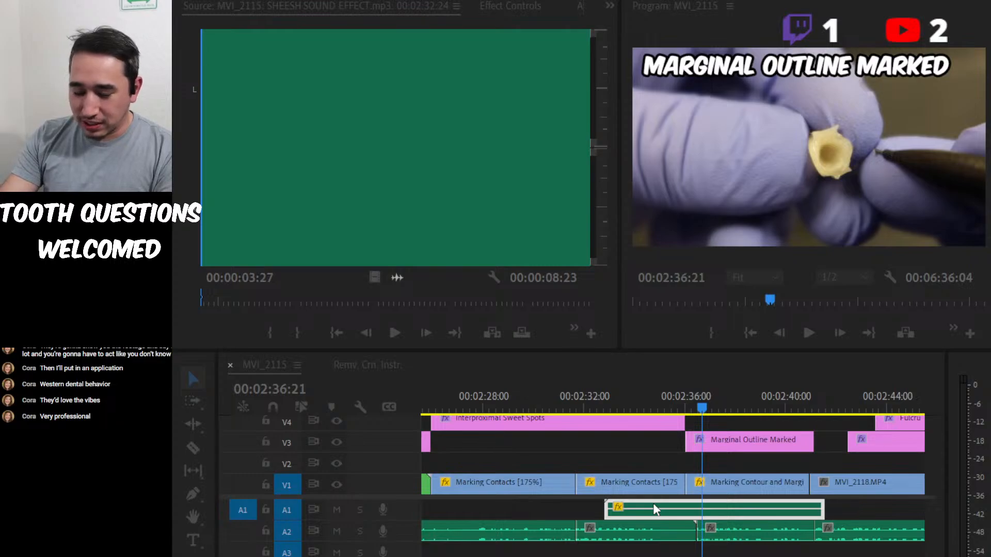
key("Return")
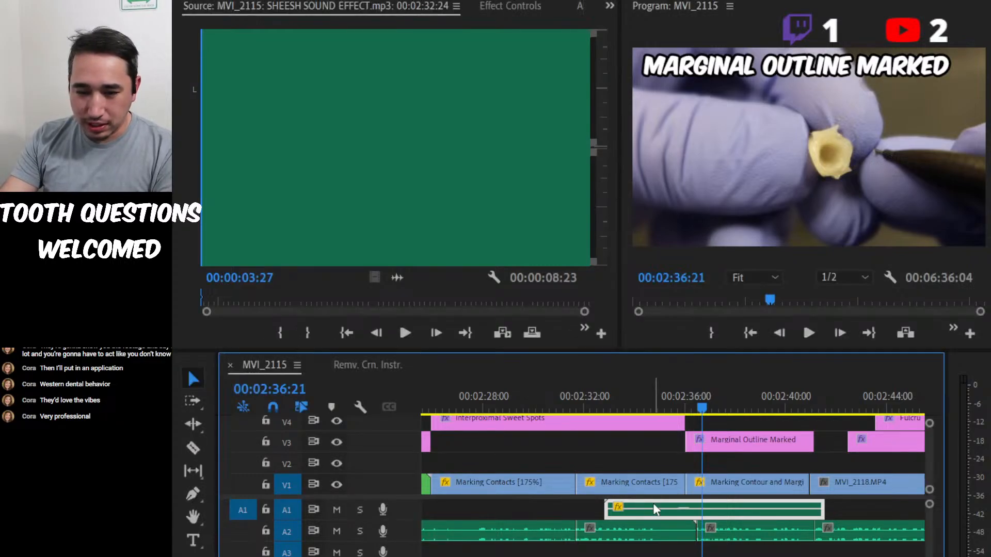
Listen to the SHEESH clip in the Source Monitor and set its In point at 00:00:02:24, just before the second burst.
double_click(687, 507)
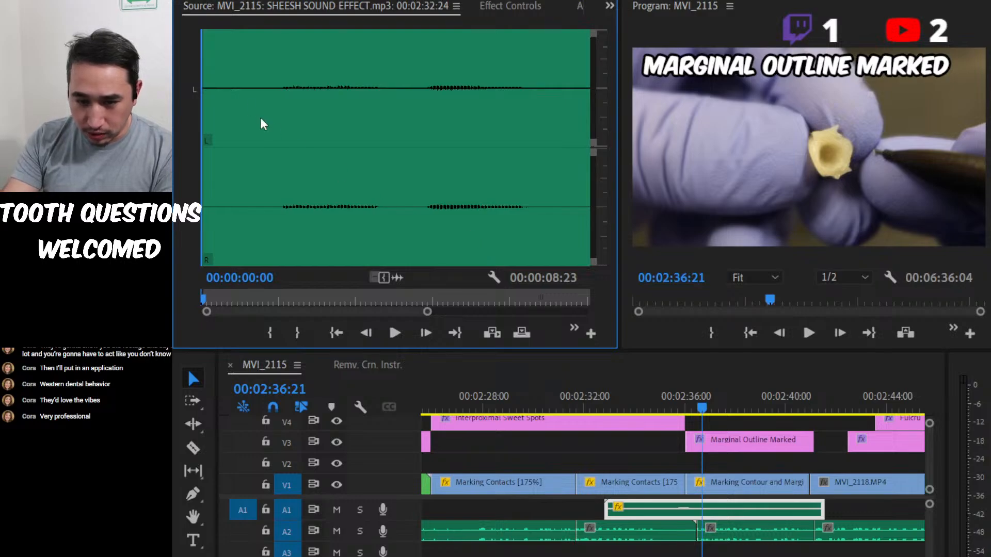
key("space")
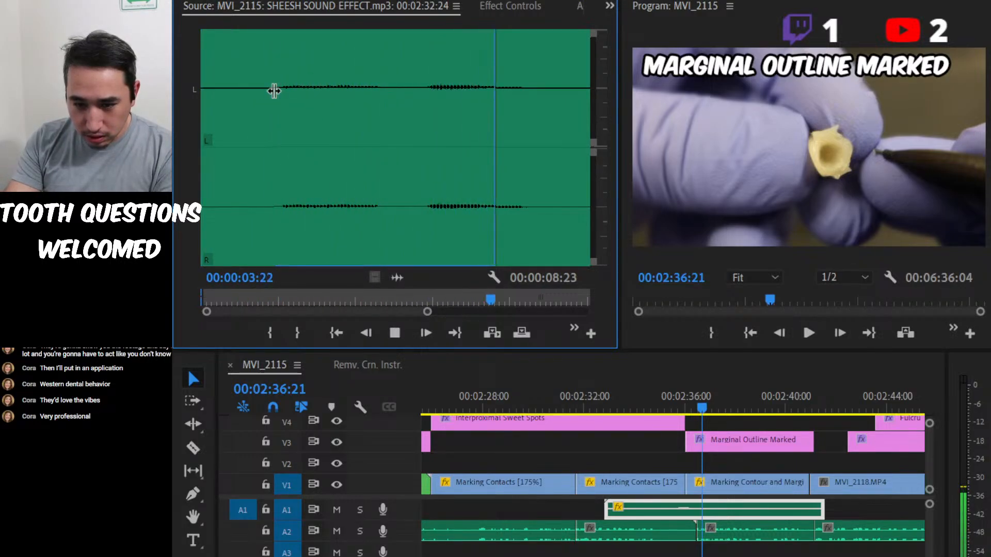
key("space")
left_click(417, 79)
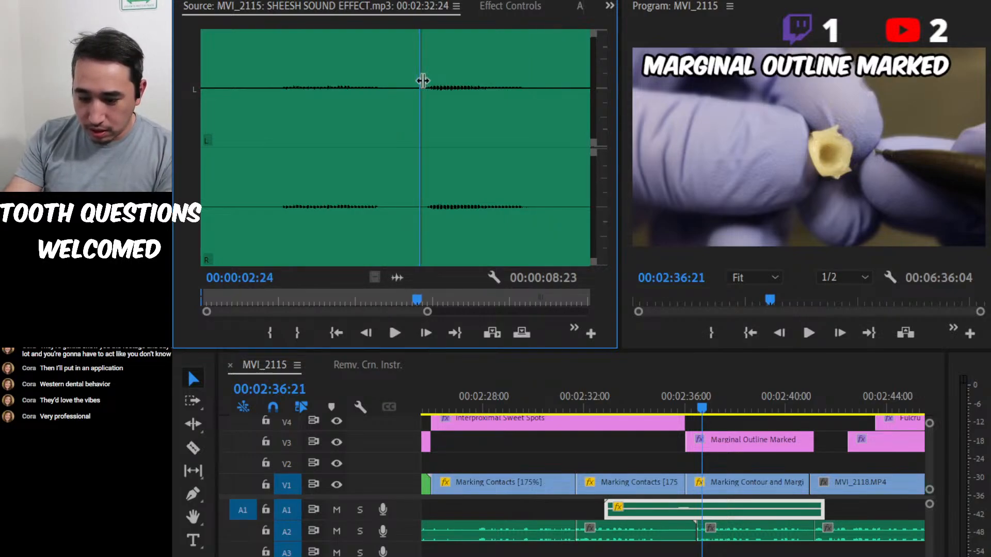
key("i")
Audition the tail of the second SHEESH burst and set the clip's Out point at about 00:00:04:15.
left_click(501, 72)
key("space")
key("space")
key("space")
key("space")
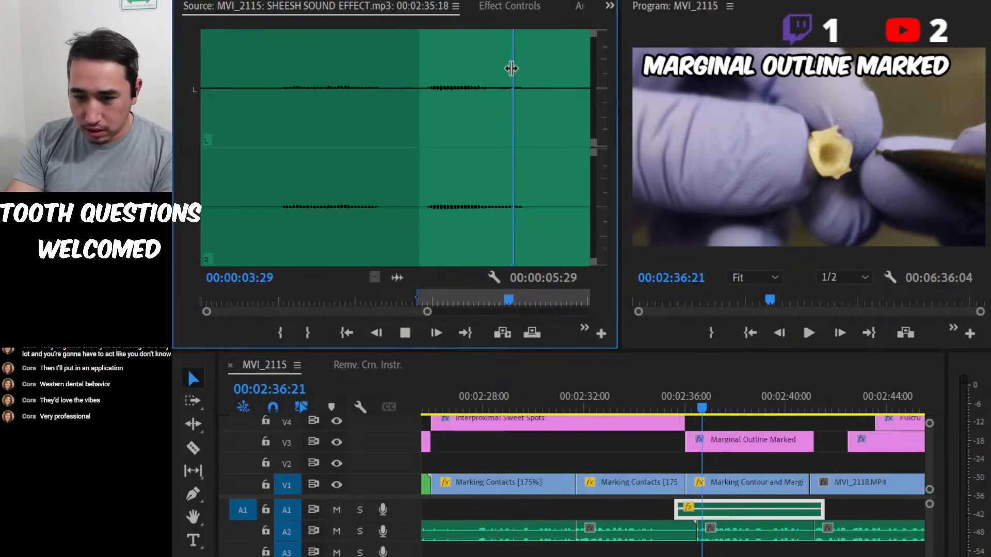
key("o")
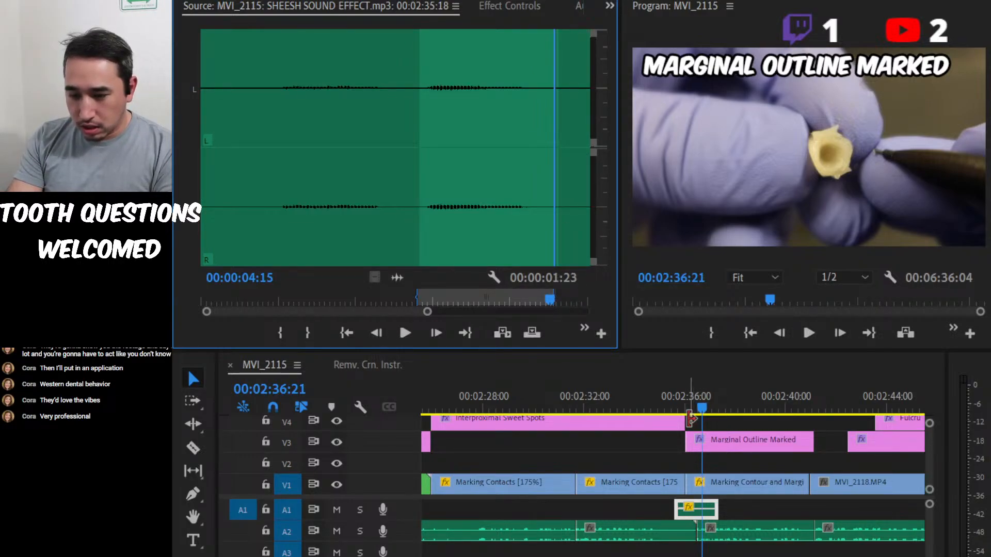
Move the trimmed SHEESH clip along A1 to 00:02:42:13, aligned with the start of the glove disclaimer title.
left_click_drag(692, 401, 864, 409)
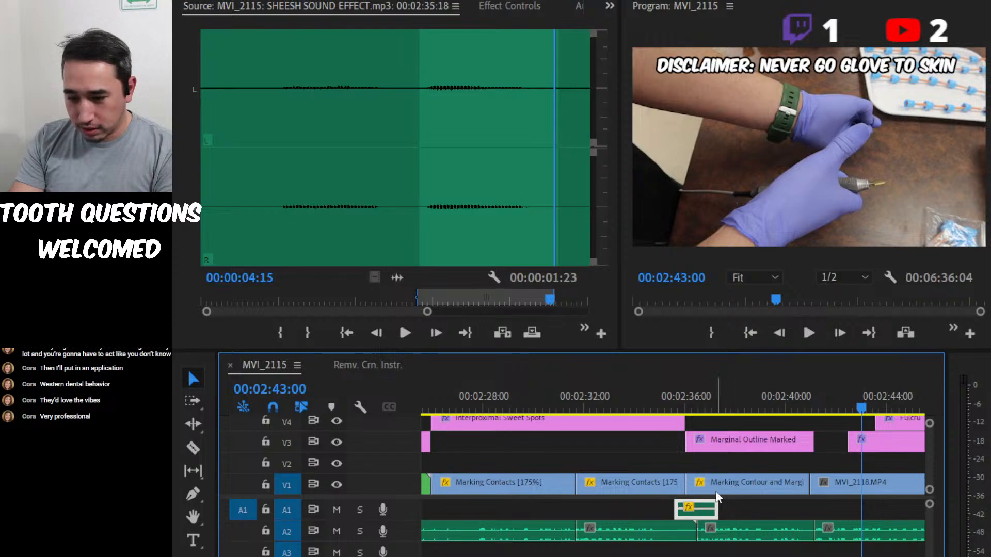
left_click_drag(710, 509, 881, 510)
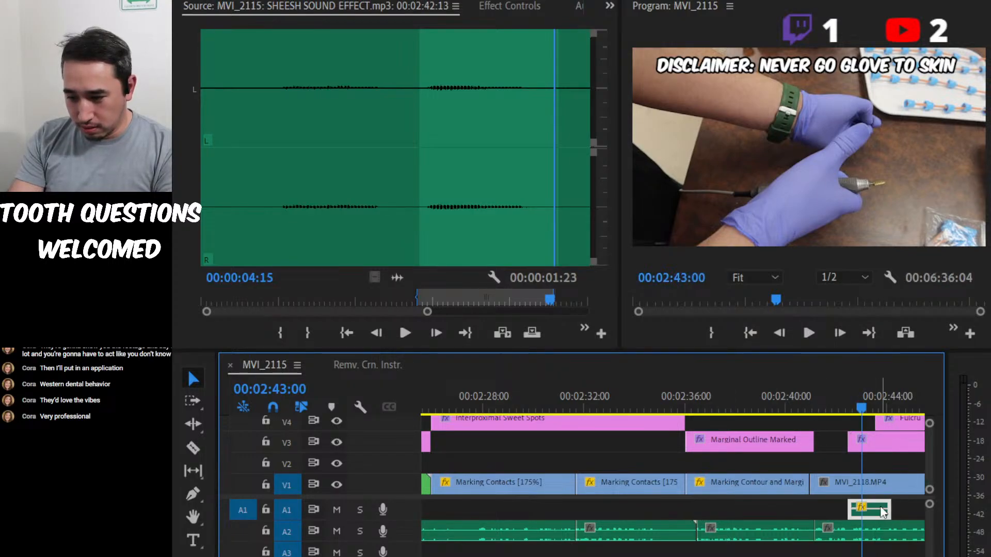
scroll(804, 511, "down", 5)
key("=")
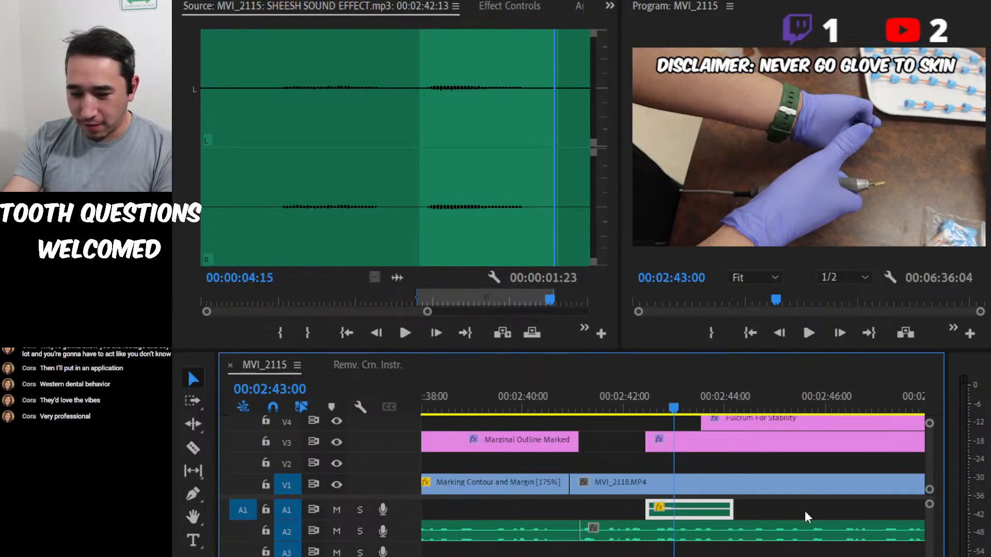
left_click(638, 400)
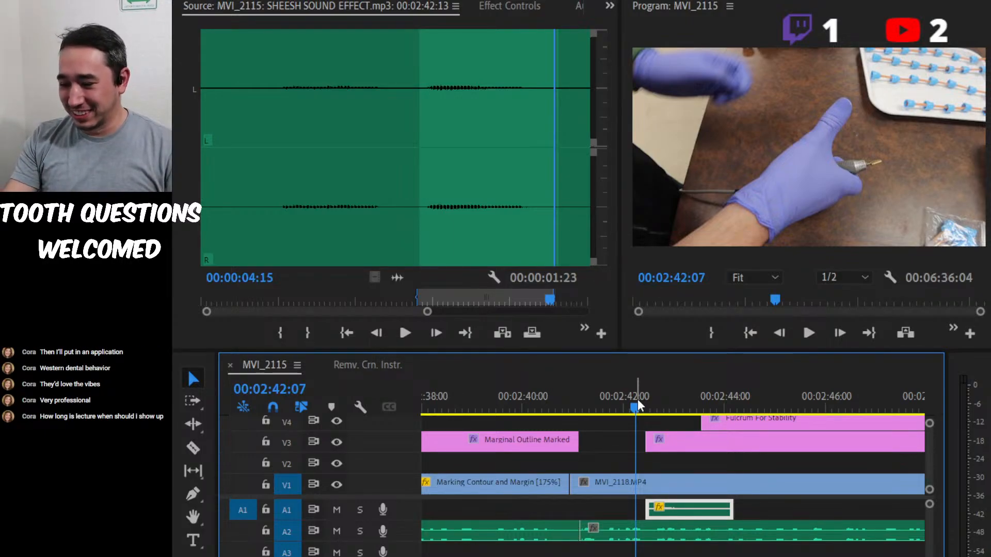
key("alt+Tab")
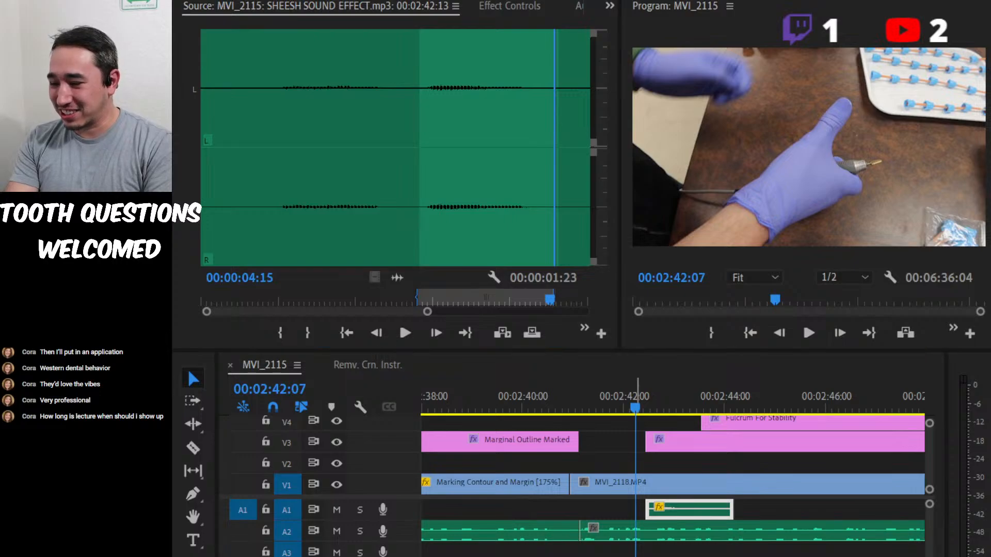
key("alt+Tab")
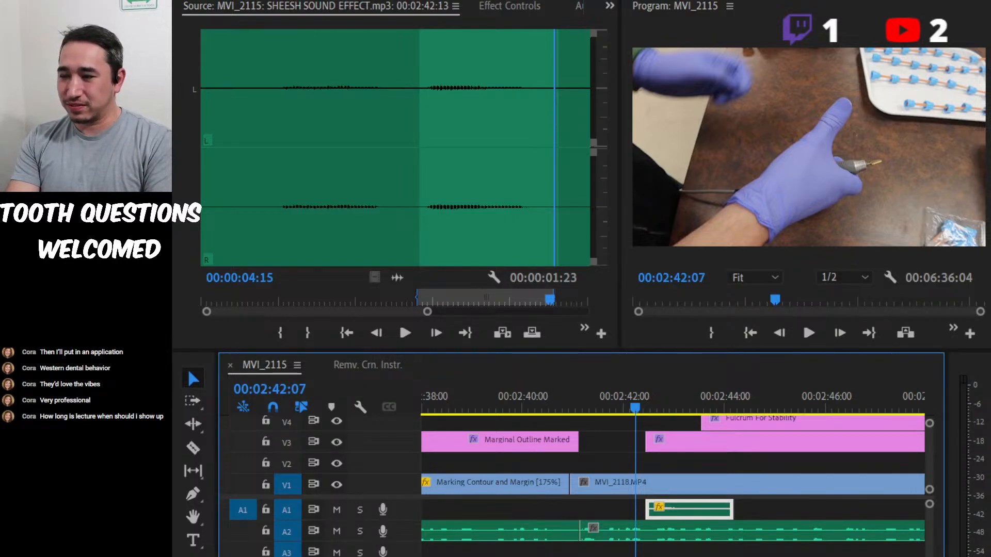
key("alt+Tab")
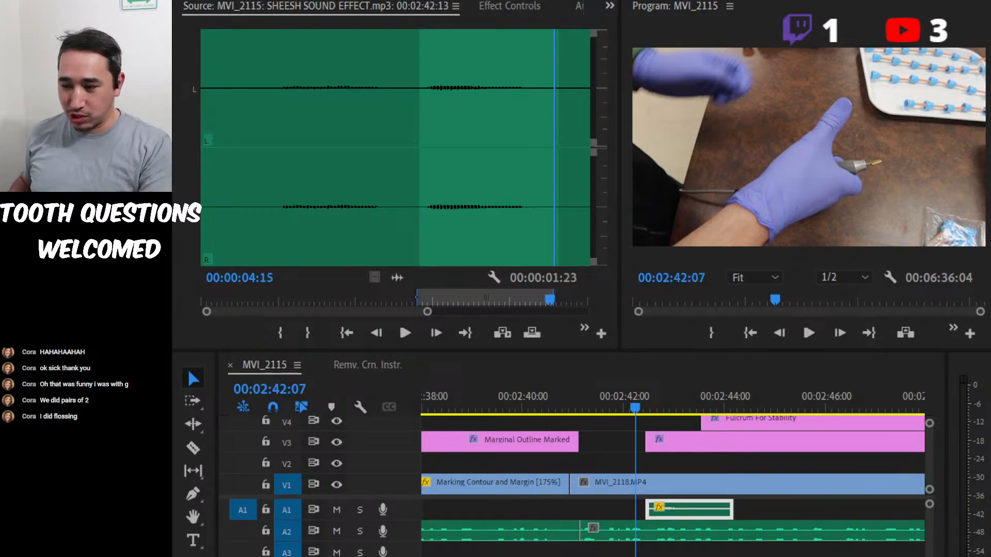
key("alt+Tab")
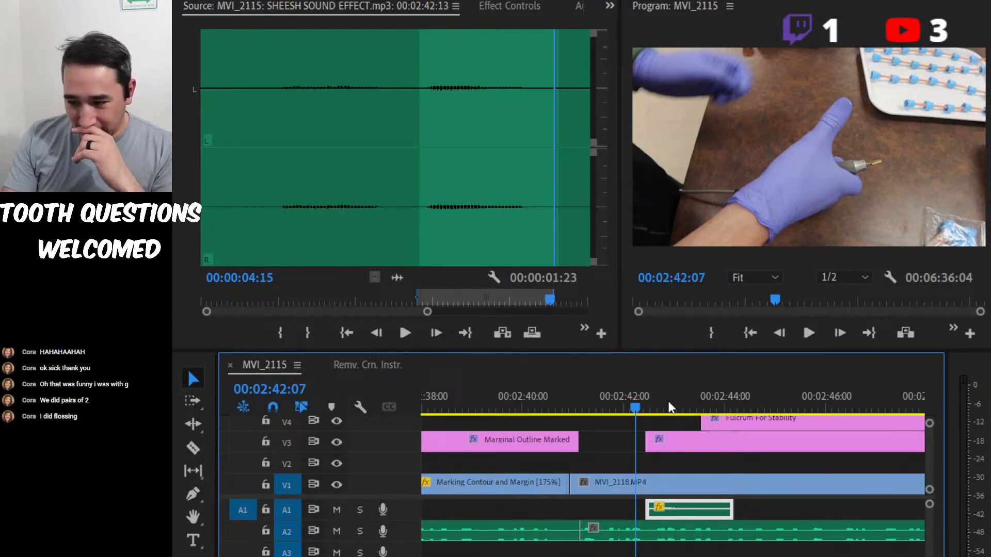
Play from just before the glove disclaimer title to check the SHEESH sound's timing against the hand movement.
left_click_drag(622, 403, 600, 402)
key("space")
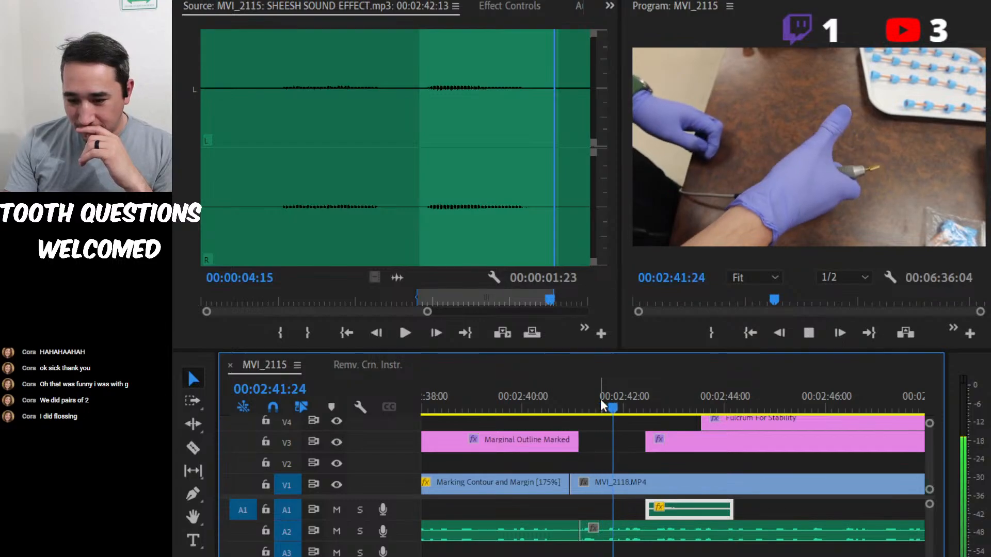
key("space")
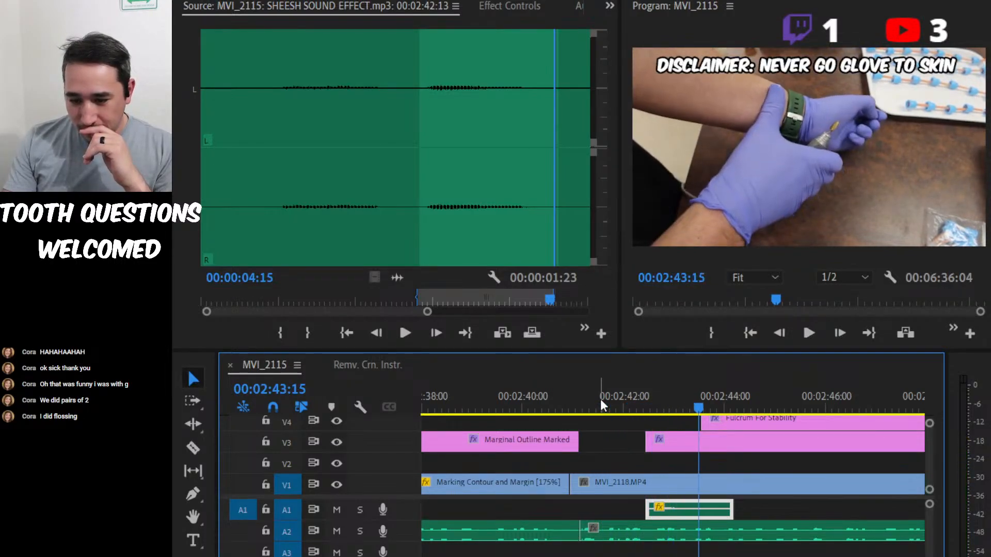
Find the frame where the hand lands on the wrist and move the SHEESH clip on A1 to start at 00:02:43:04.
scroll(679, 532, "down", 2)
key("=")
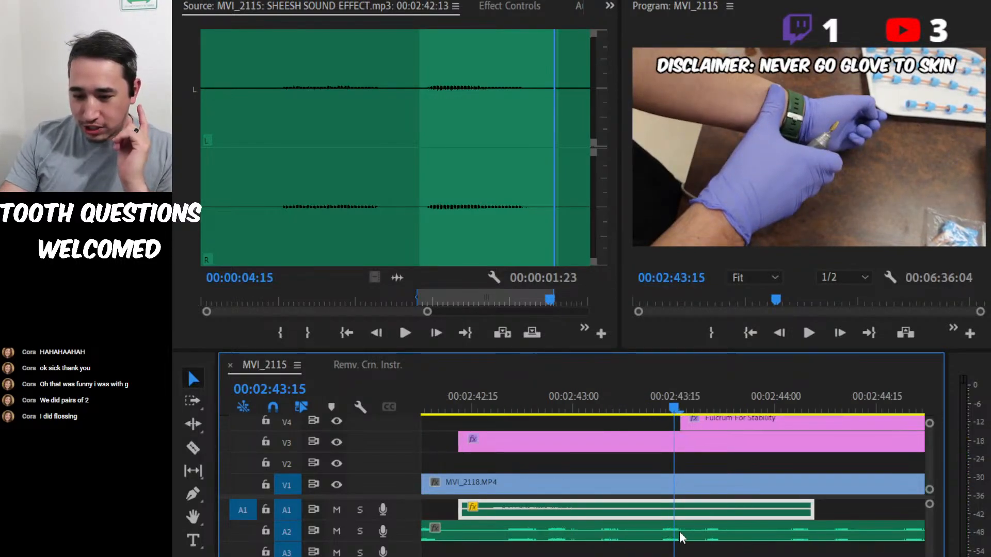
left_click_drag(603, 402, 624, 398)
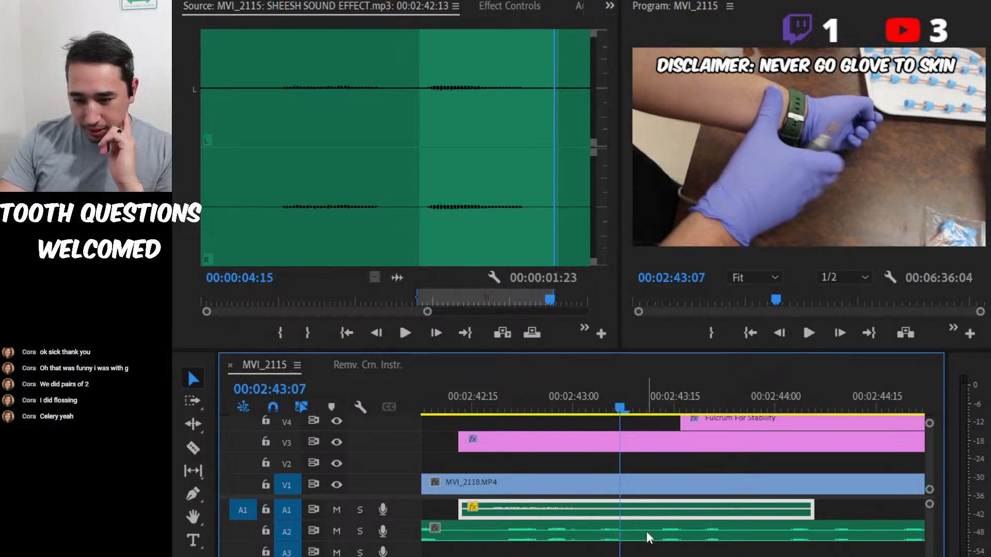
left_click_drag(640, 511, 785, 511)
Play from about 00:02:42:07 through the Fulcrum for Stability title to review the repositioned SHEESH sound.
scroll(784, 510, "up", 2)
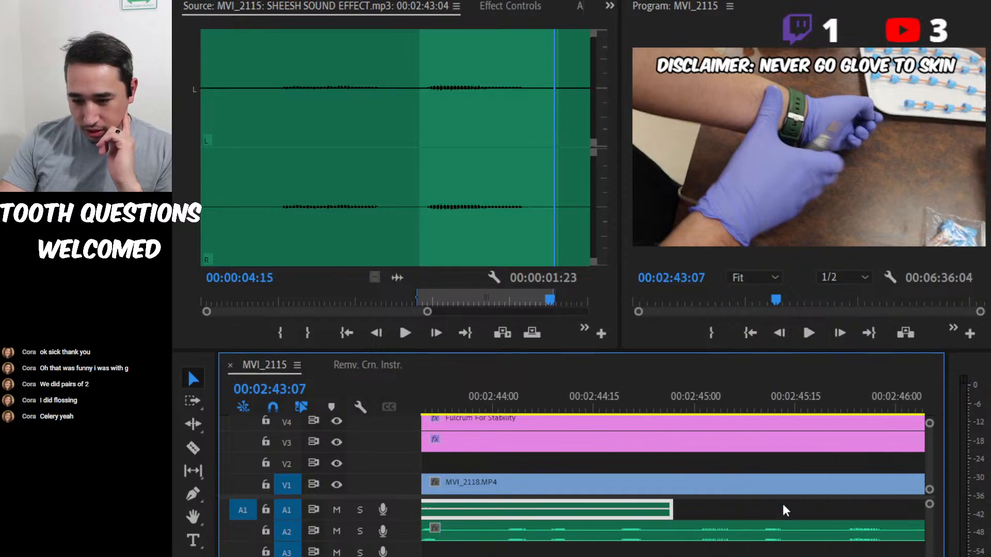
key("minus")
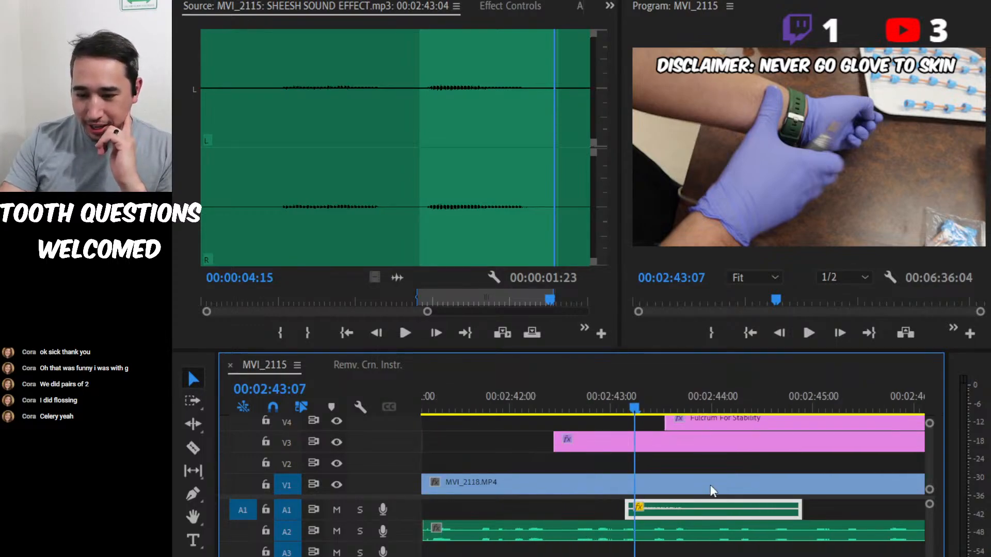
left_click(531, 392)
key("space")
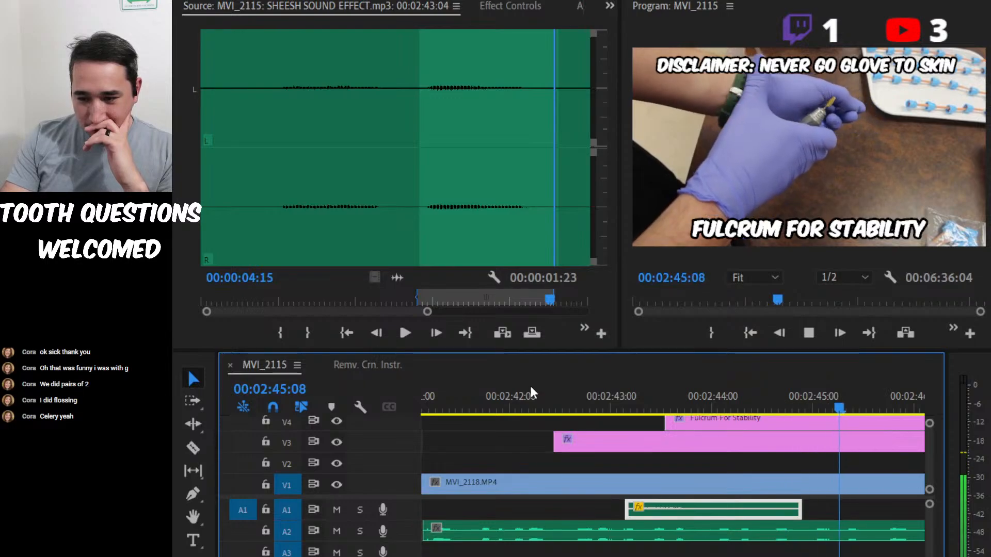
Lower the audio gain of the SHEESH clip on A1 and replay it from just before its start to check the level.
scroll(634, 454, "up", 3)
key("space")
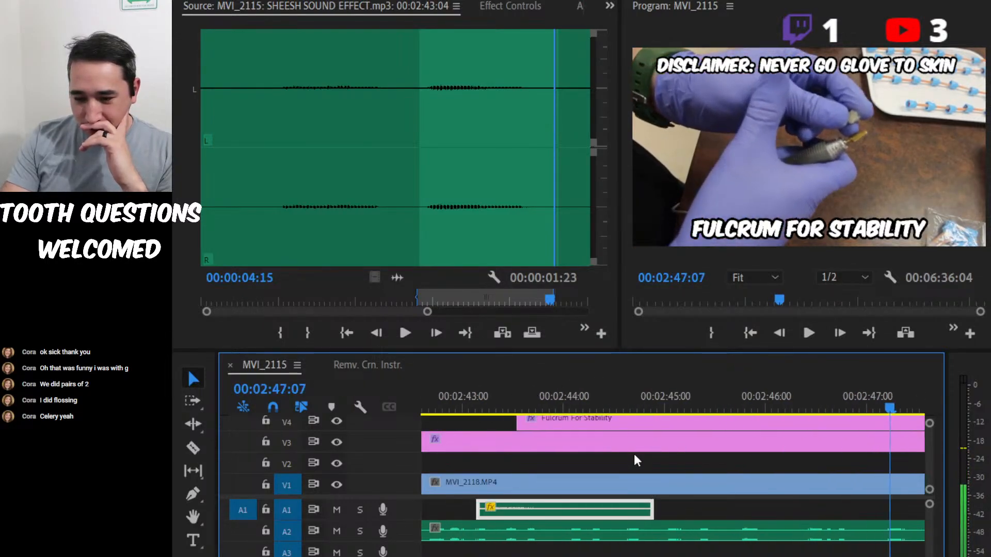
key("g")
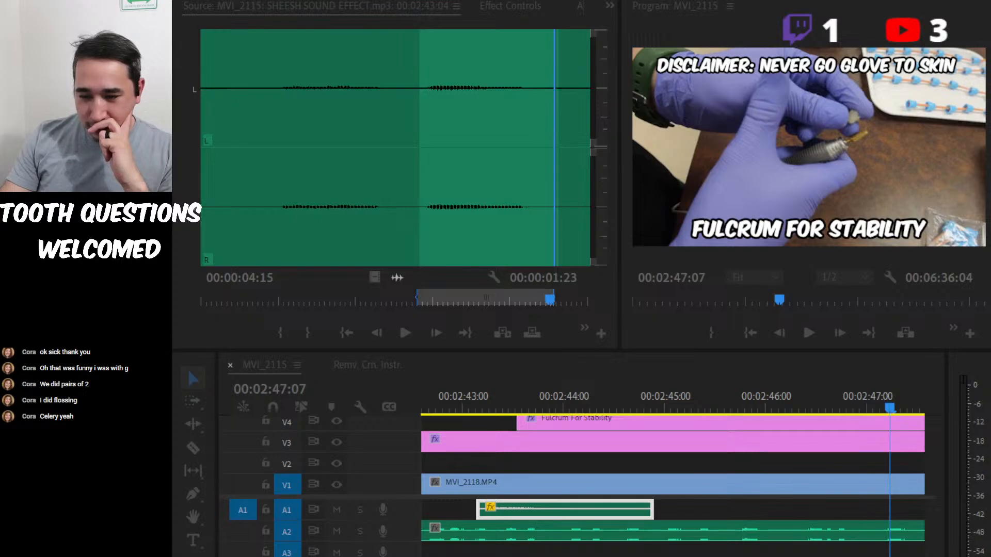
key("Return")
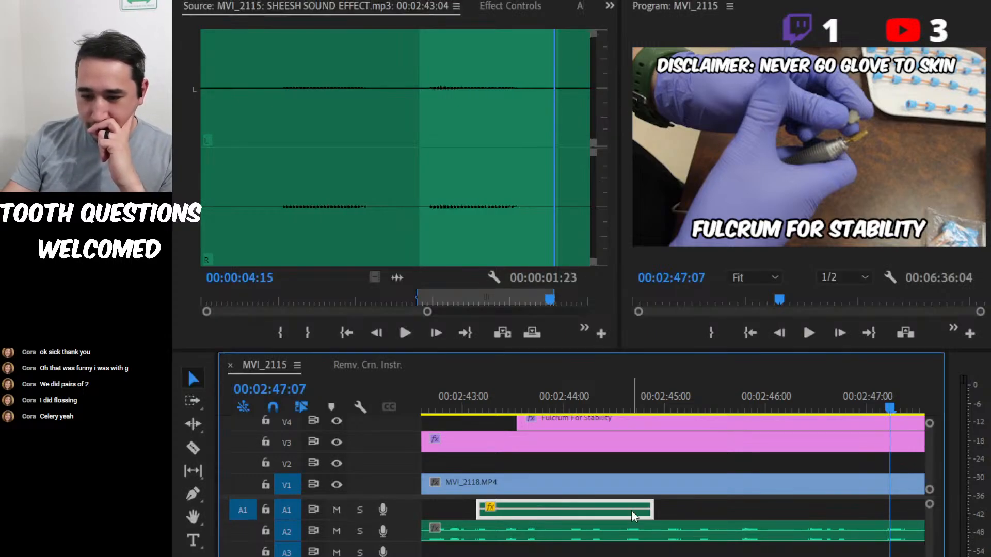
left_click(454, 400)
key("space")
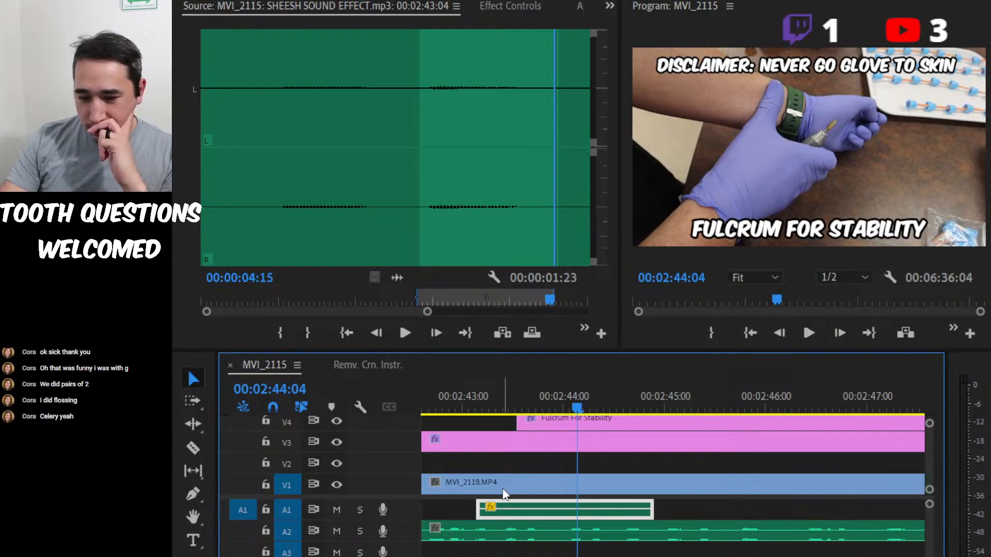
Reduce the SHEESH clip's audio gain further and play from 00:02:42:20 through the tooth close-up to about 00:03:00:16.
key("g")
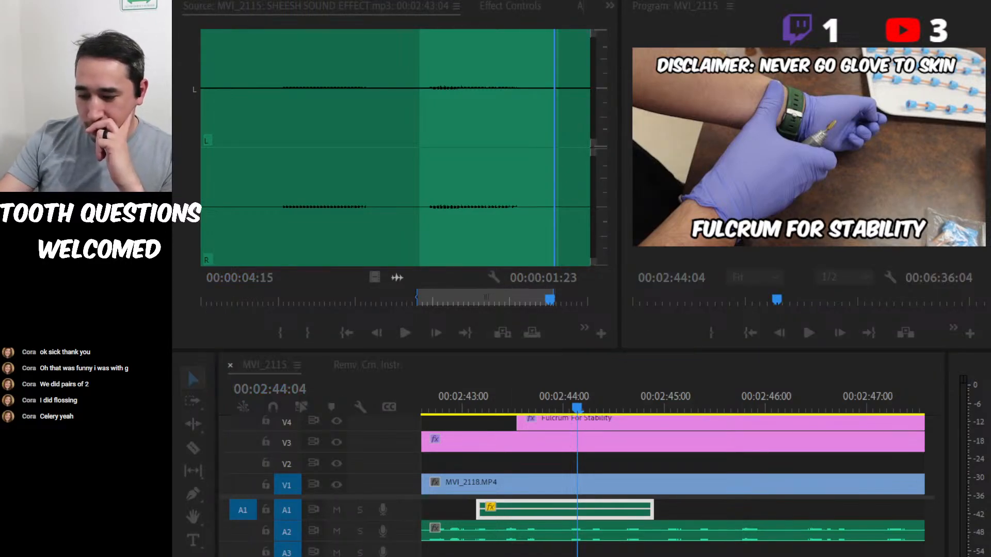
key("Return")
left_click(432, 390)
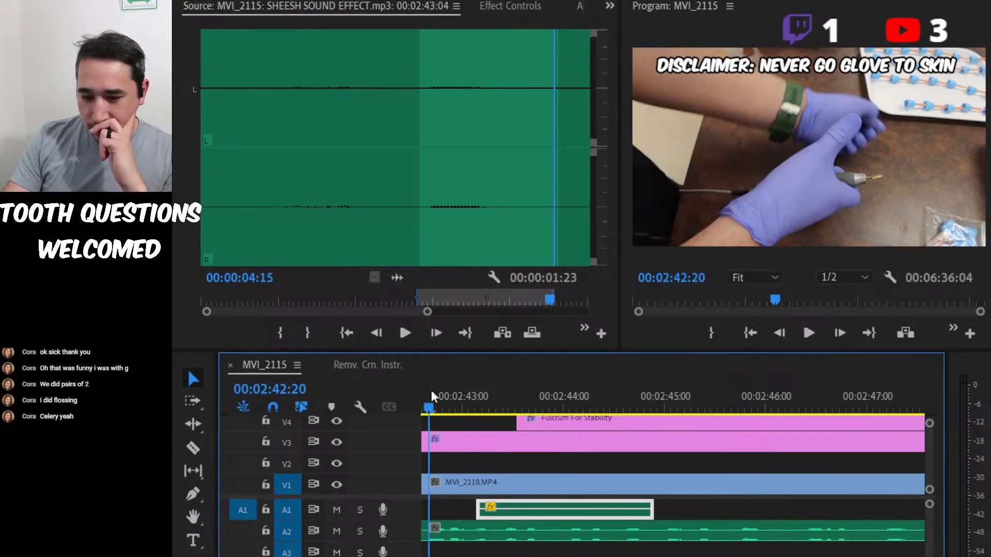
key("space")
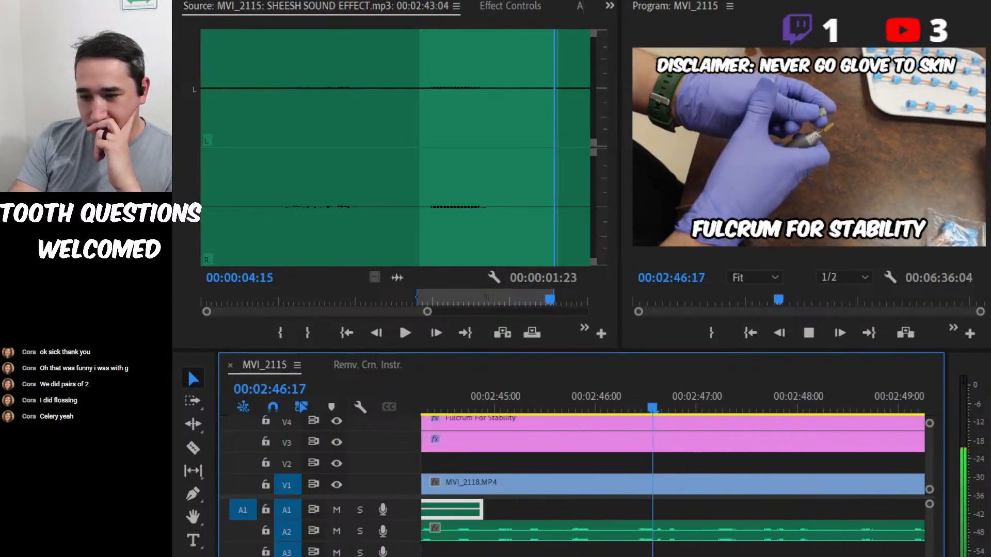
key("minus")
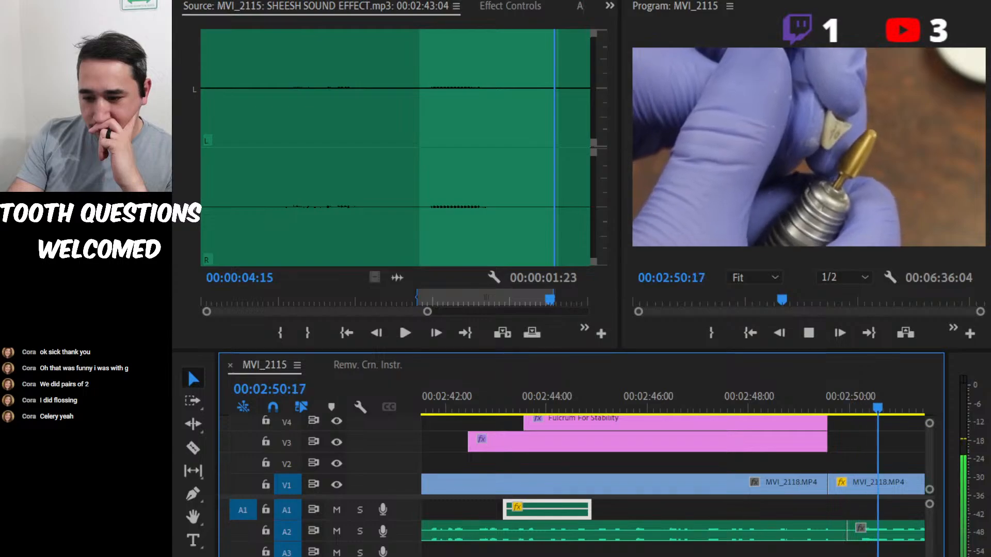
key("minus")
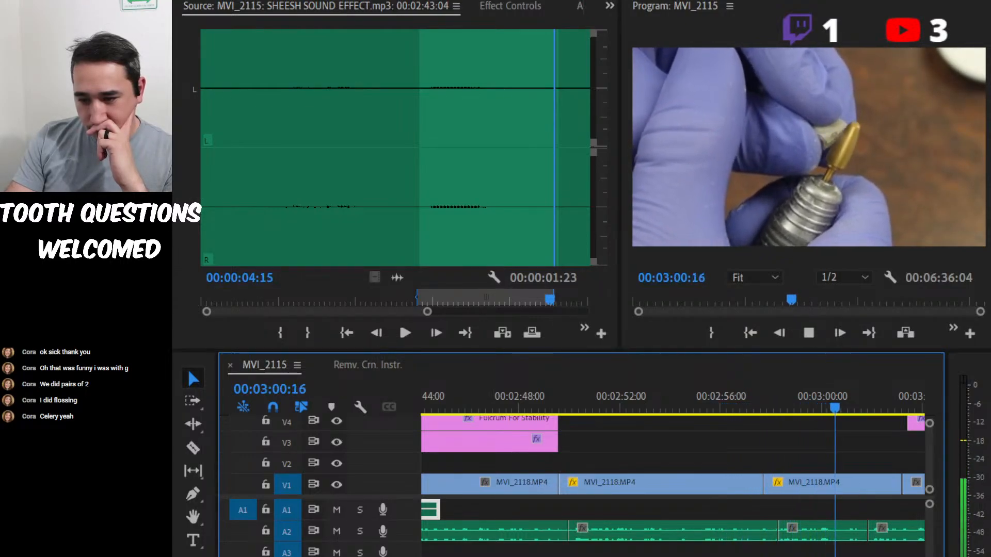
key("space")
Select the A2 audio clip under the tooth close-up and place the playhead at 00:02:49:23, just before that clip begins.
left_click(676, 408)
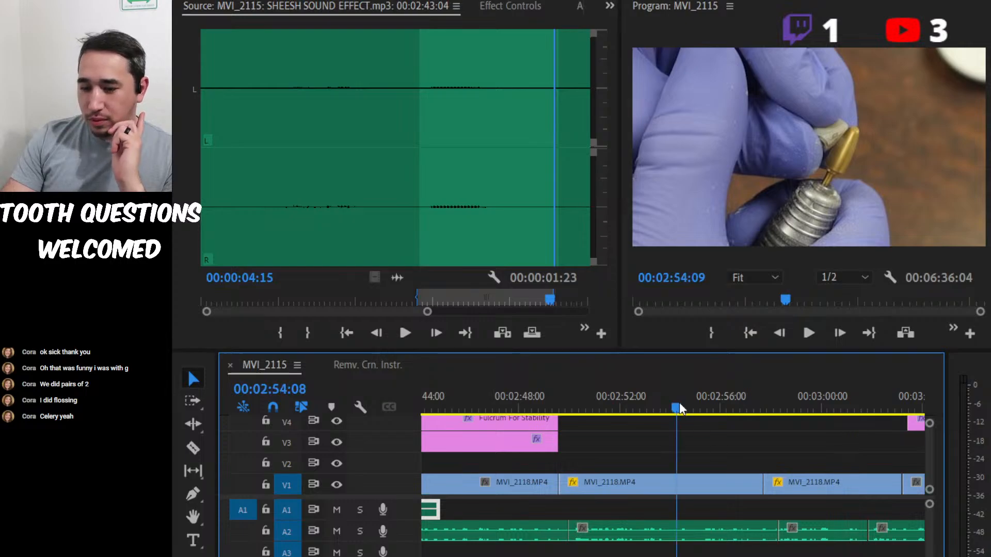
left_click(707, 532)
left_click_drag(665, 414, 582, 382)
left_click(564, 401)
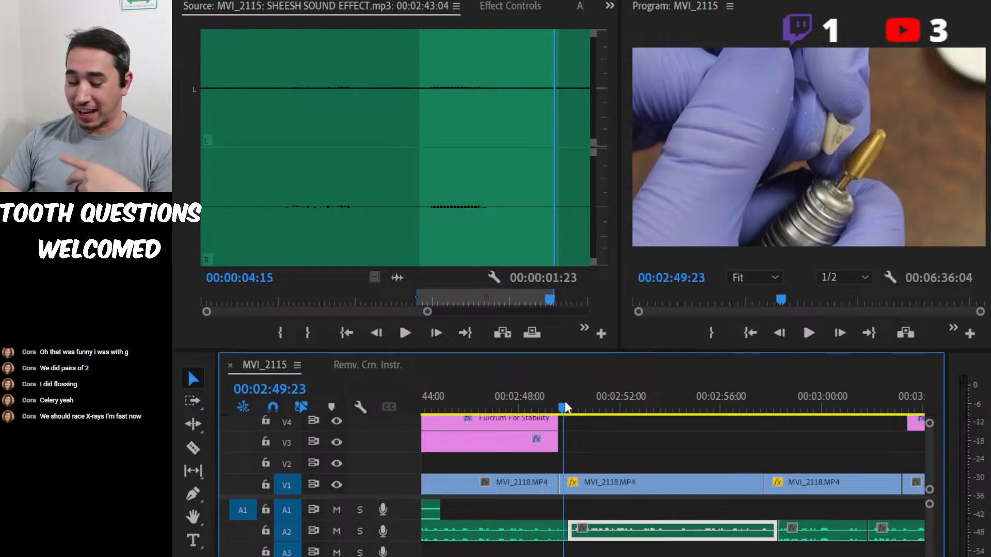
left_click(565, 403)
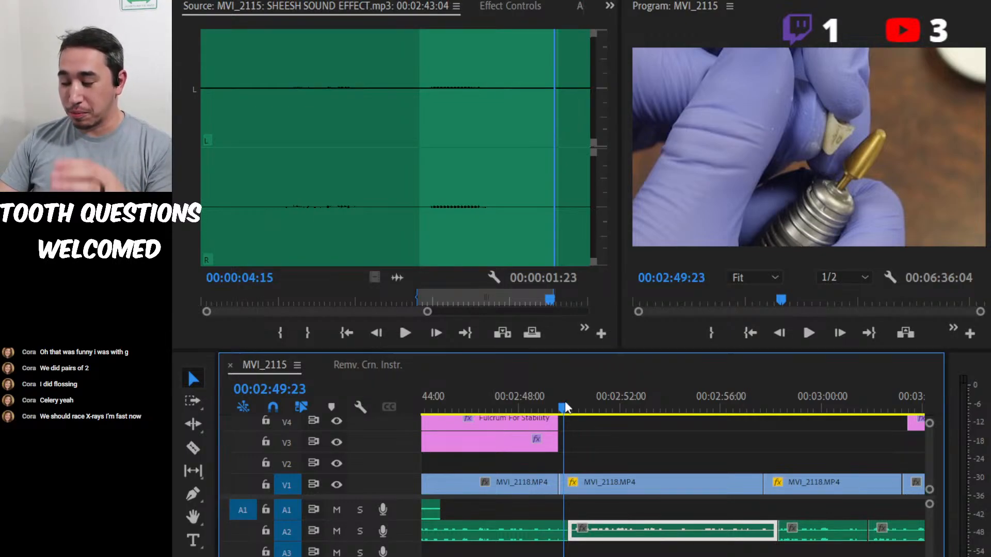
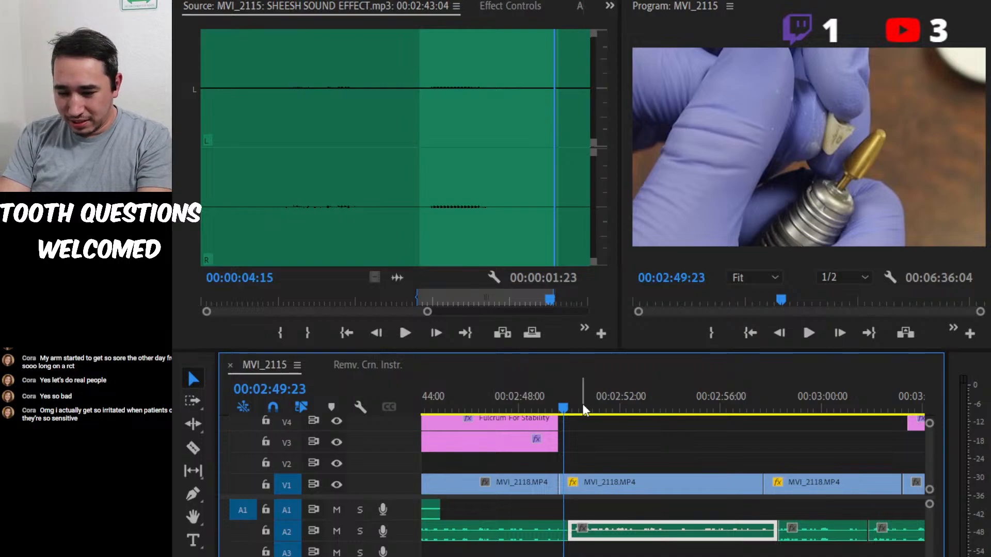
Play the tooth close-up from just before the selected A2 clip to 00:03:01:19 to review its audio.
mouse_move(564, 407)
left_mouse_down()
mouse_move(573, 407)
mouse_move(552, 398)
left_mouse_up()
key("space")
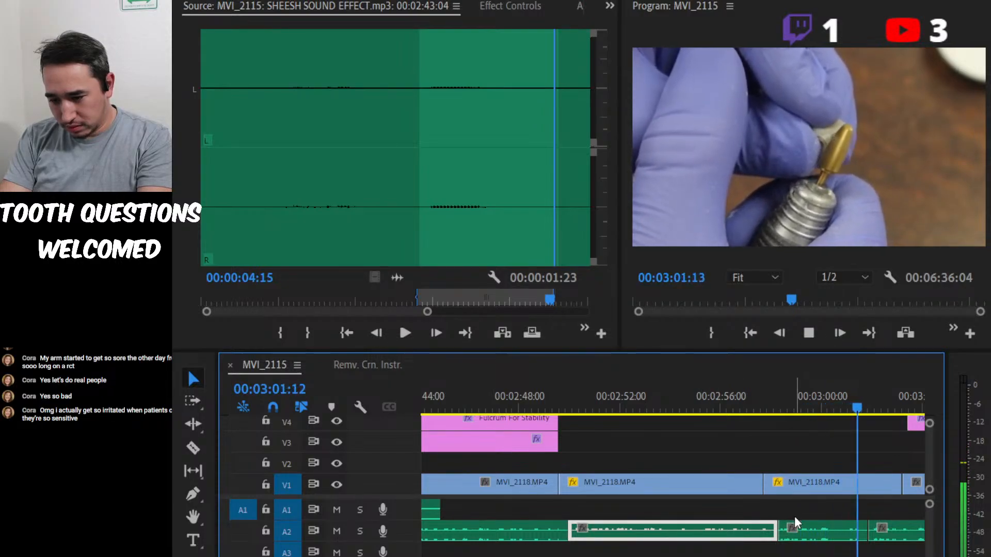
key("space")
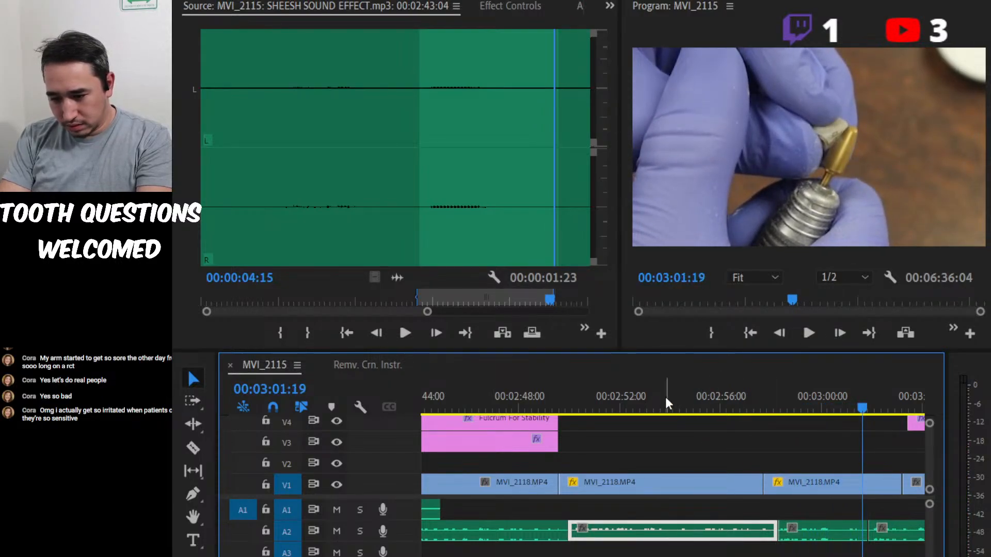
Replay the narration around 00:02:54 to find the cut point and split the selected A2 audio clip at 00:02:54:06.
left_click(685, 401)
key("space")
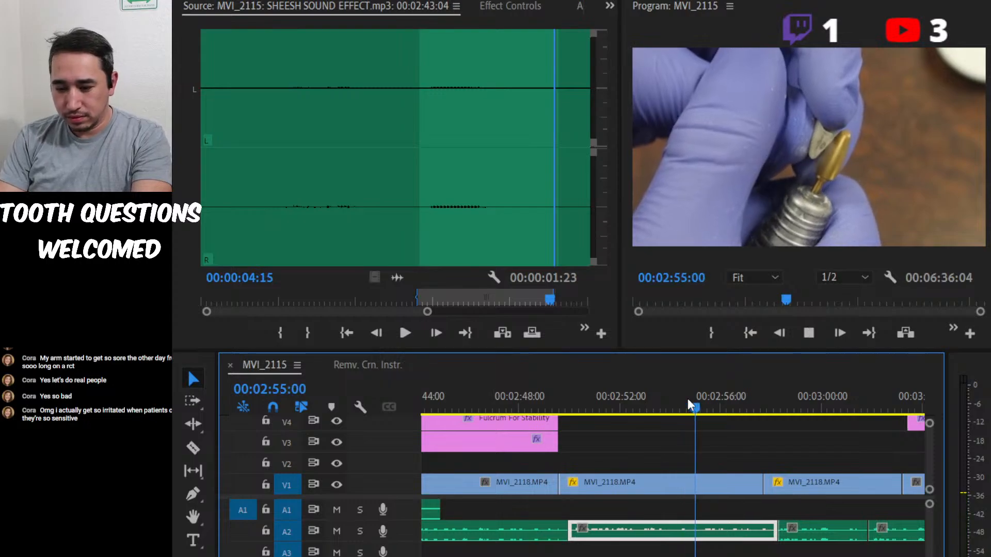
left_click(650, 400)
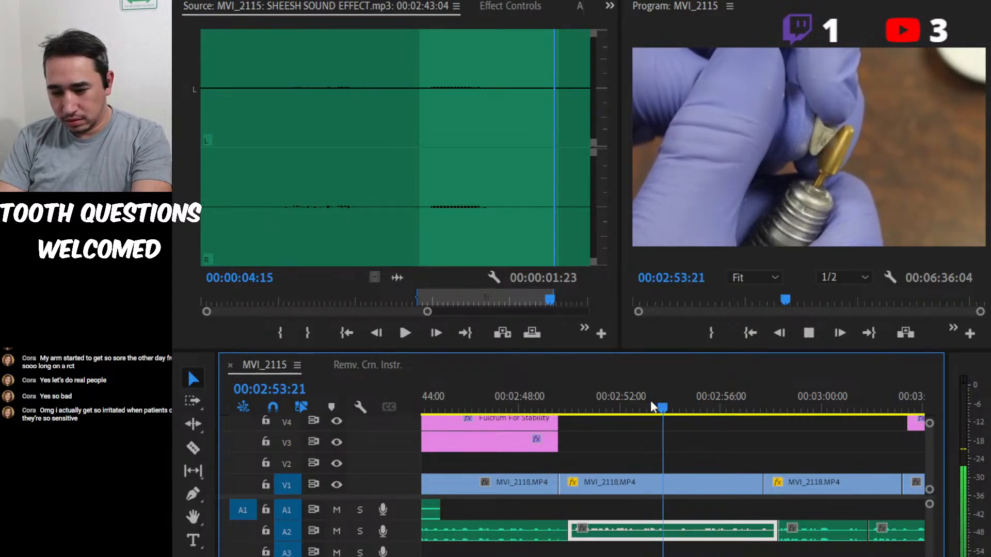
key("space")
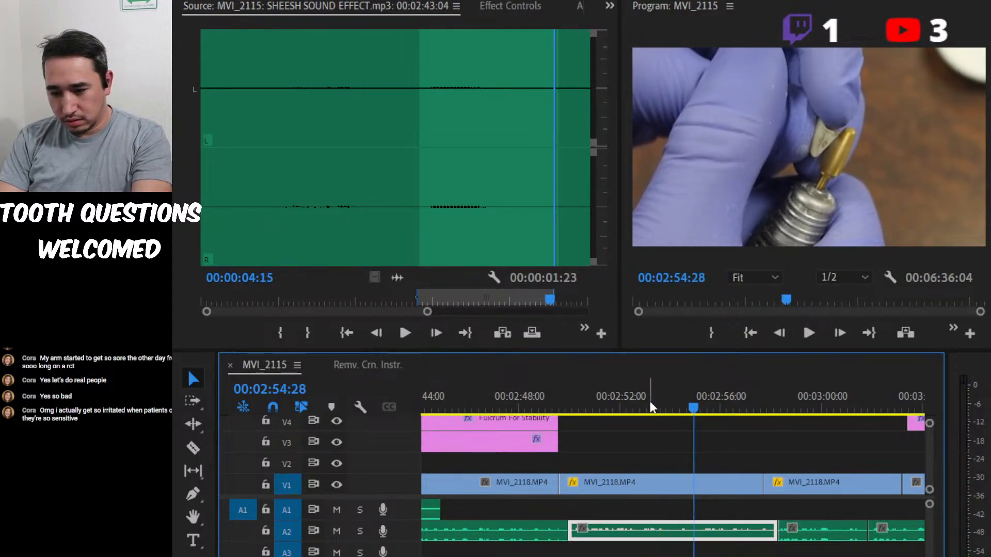
left_click(666, 403)
key("space")
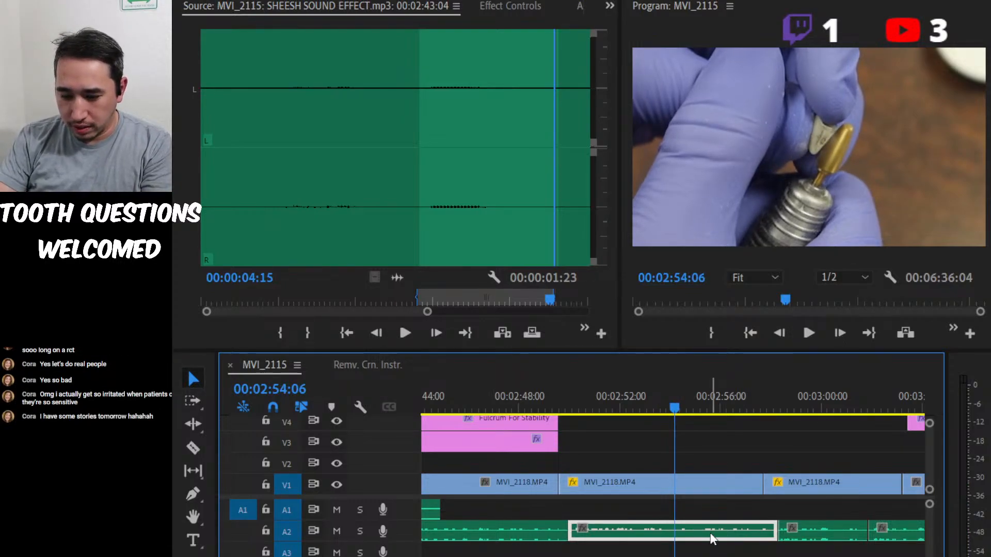
key("ctrl+k")
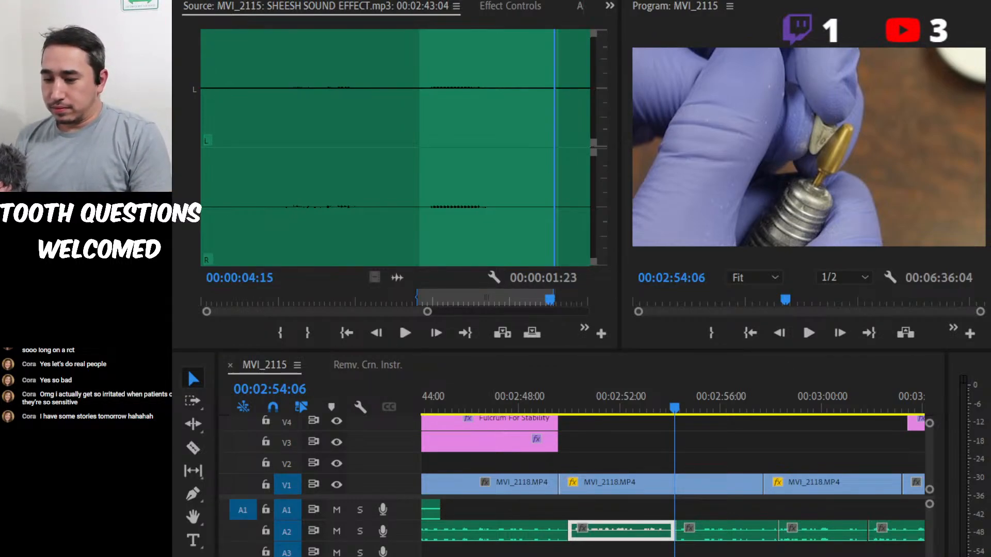
Play the tooth close-up across the new A2 cut to about 00:02:56:18 and return the playhead to 00:02:52:28.
left_click(785, 364)
left_click_drag(597, 393, 566, 394)
key("space")
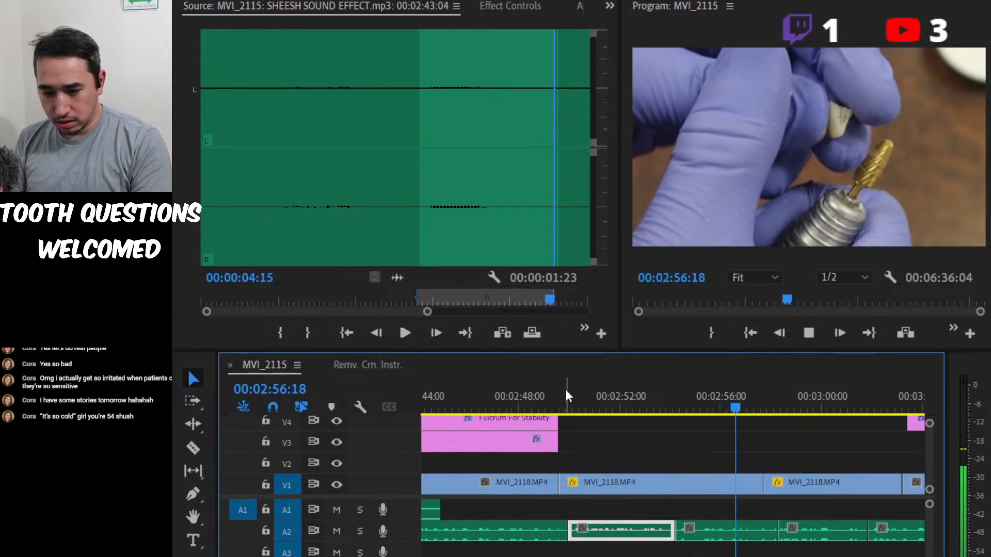
key("space")
left_click(675, 399)
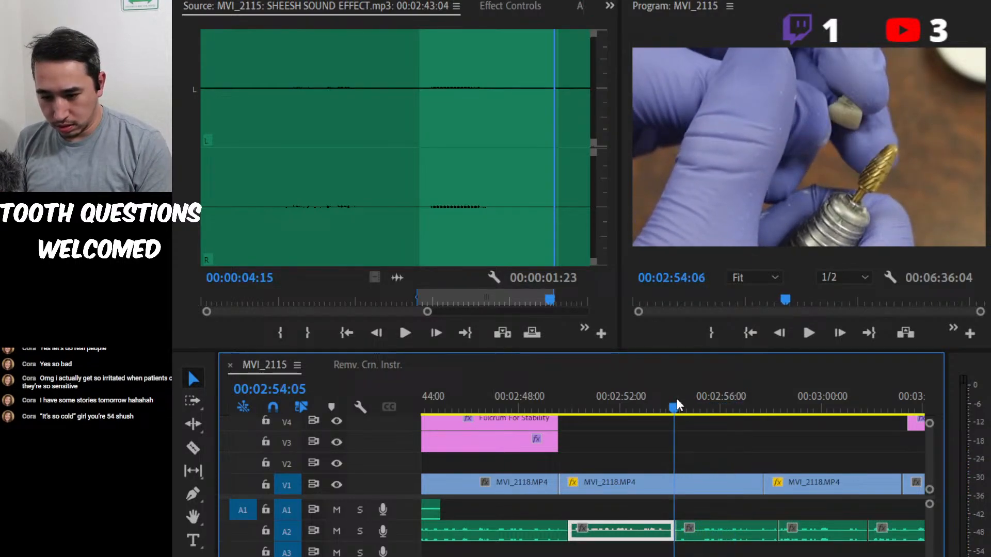
left_click(644, 400)
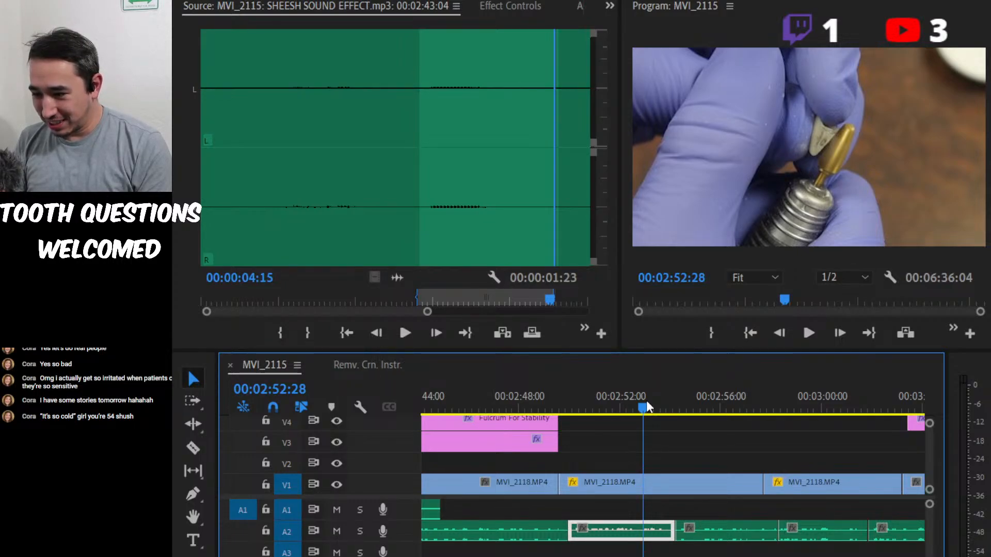
Play from 00:02:52:28 to 00:02:58:12, and replay the passage around the A2 cut up to 00:02:55:03.
key("alt+Tab")
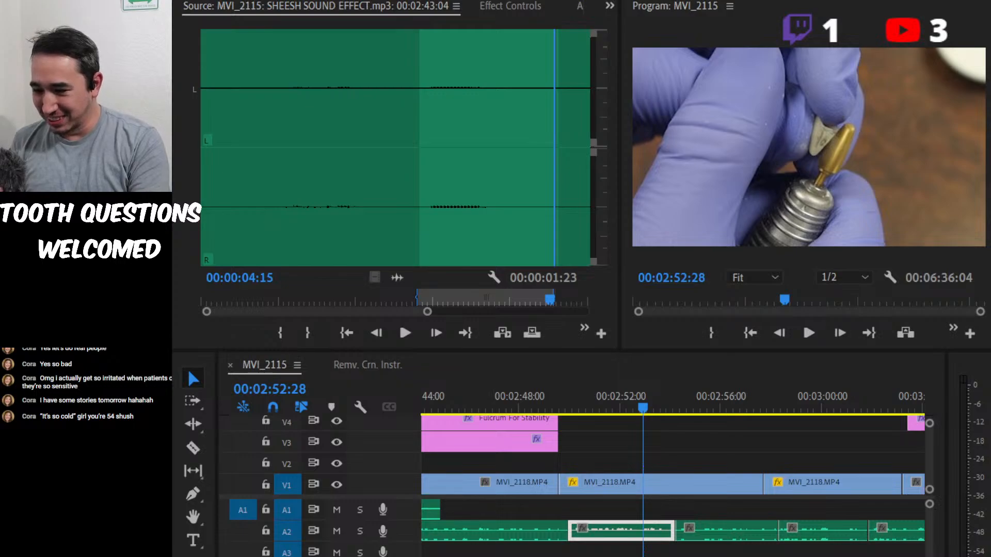
key("alt+Tab")
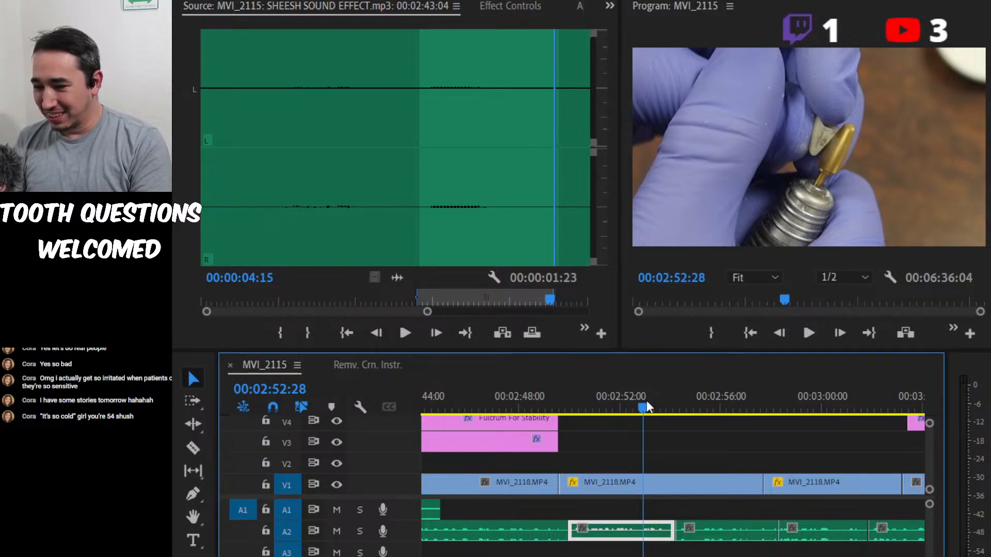
key("space")
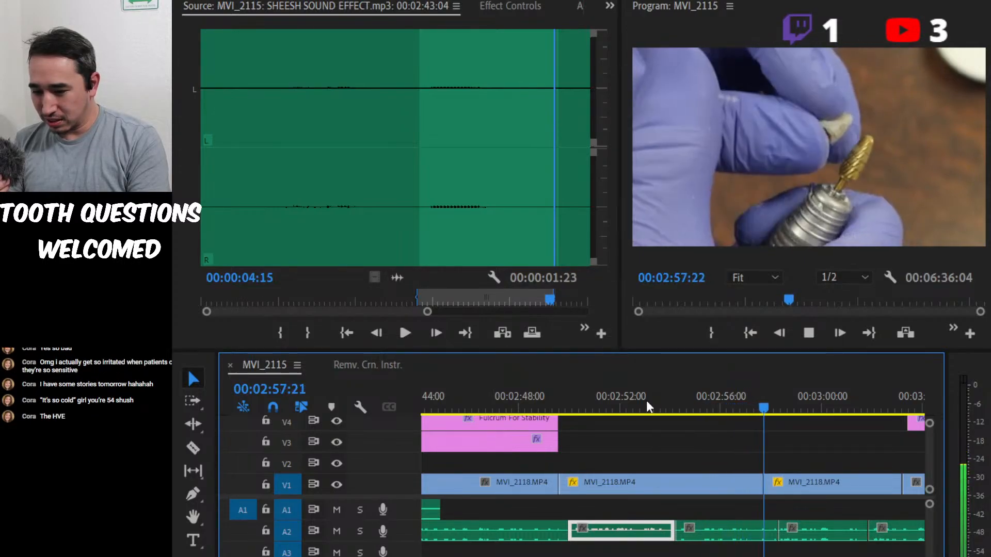
key("space")
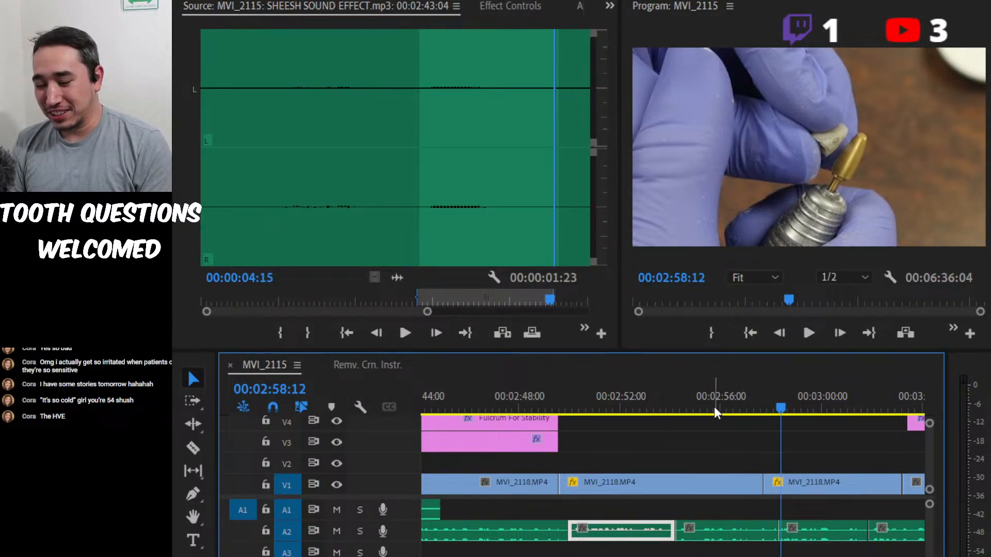
left_click_drag(754, 397, 661, 421)
key("space")
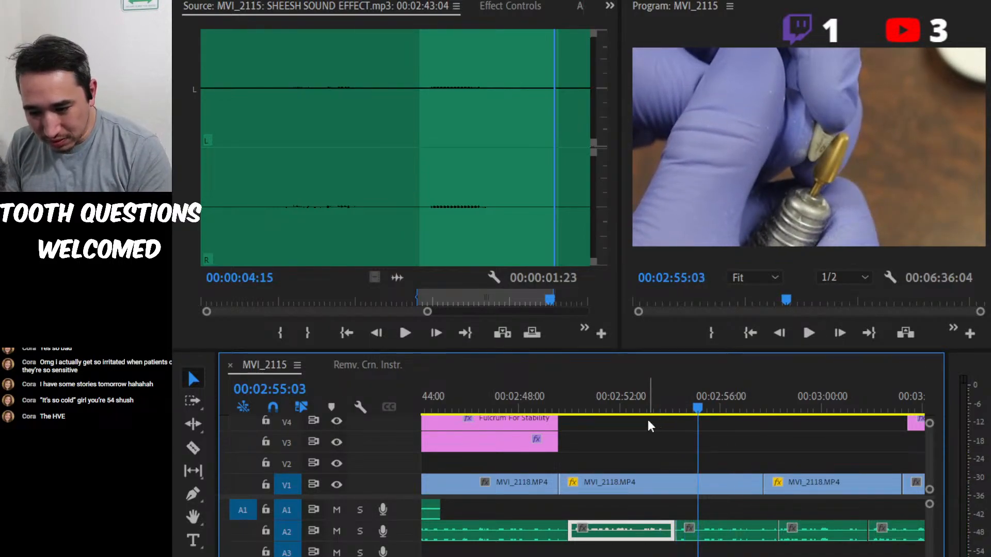
Replay the short passage leading into the A2 cut and place the playhead on the cut at 00:02:54:06.
left_click(648, 410)
key("space")
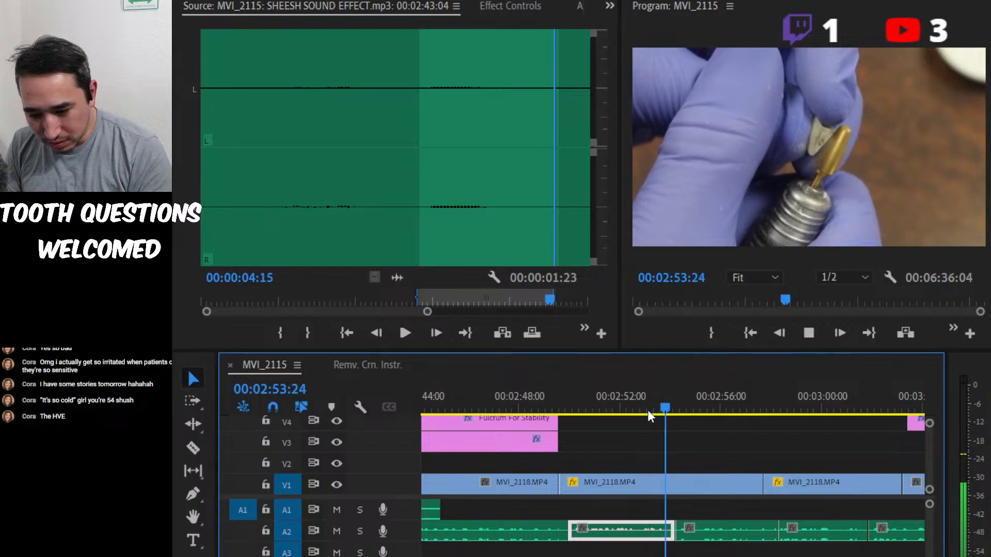
key("space")
left_click(658, 404)
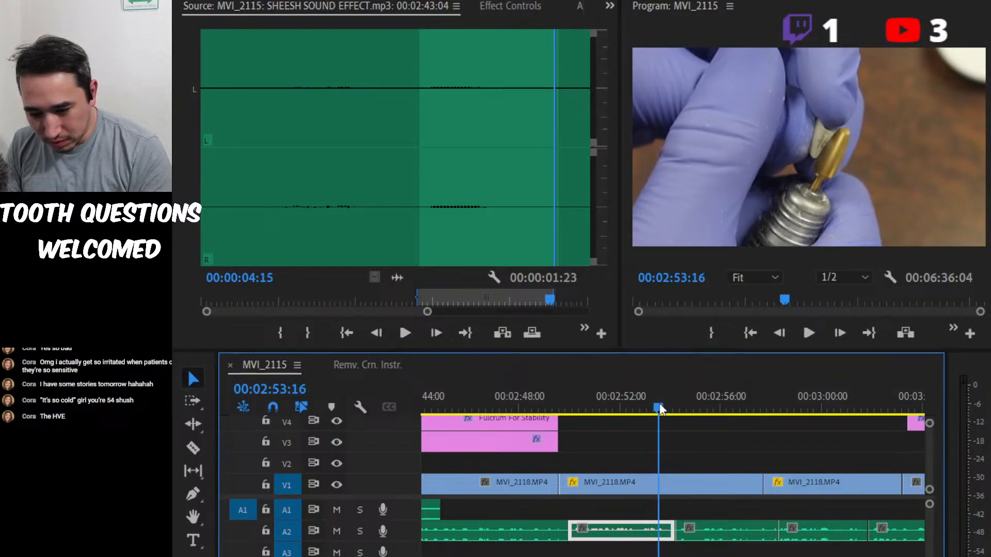
key("space")
key("space")
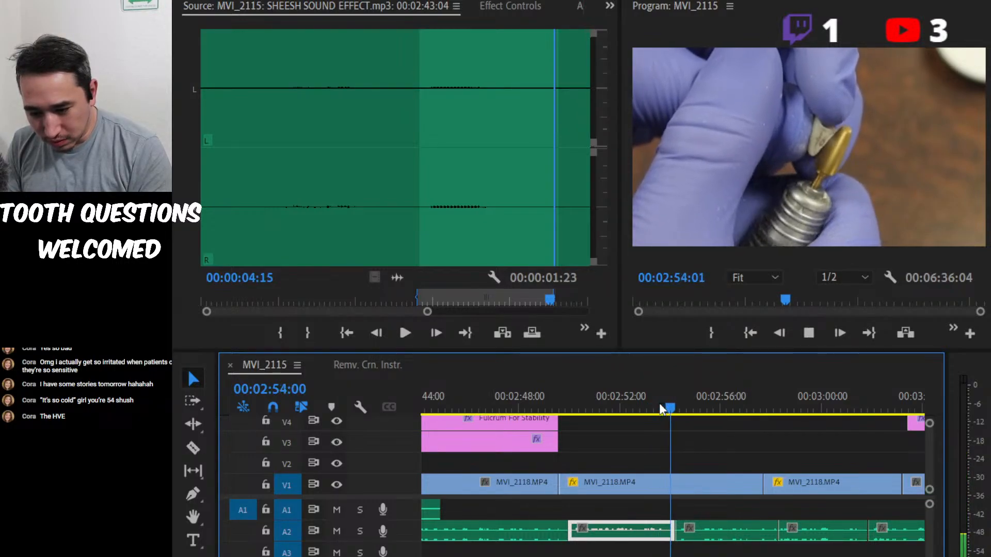
key("shift+Right")
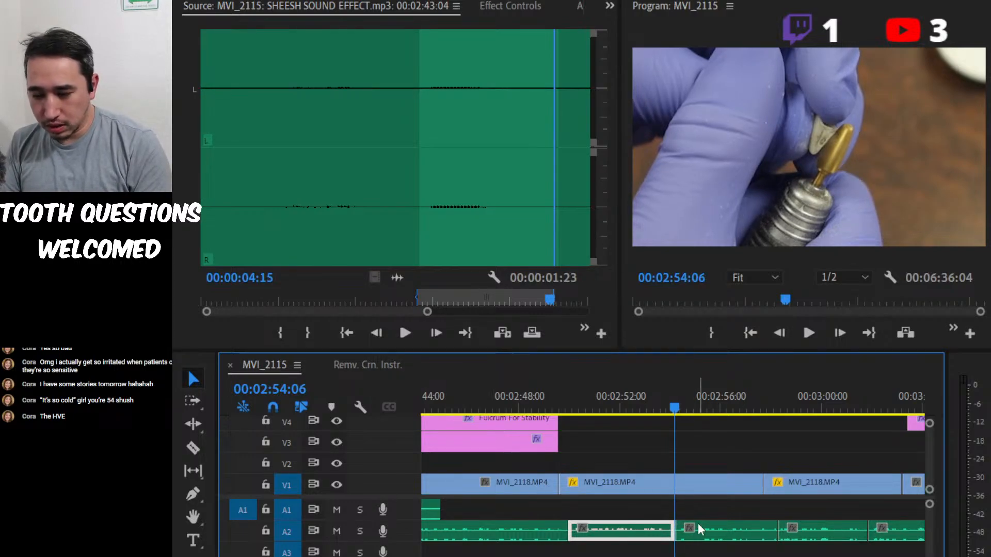
Play from the A2 cut to about 00:03:01:07 and bring the playhead back to the cut at 00:02:54:06.
key("space")
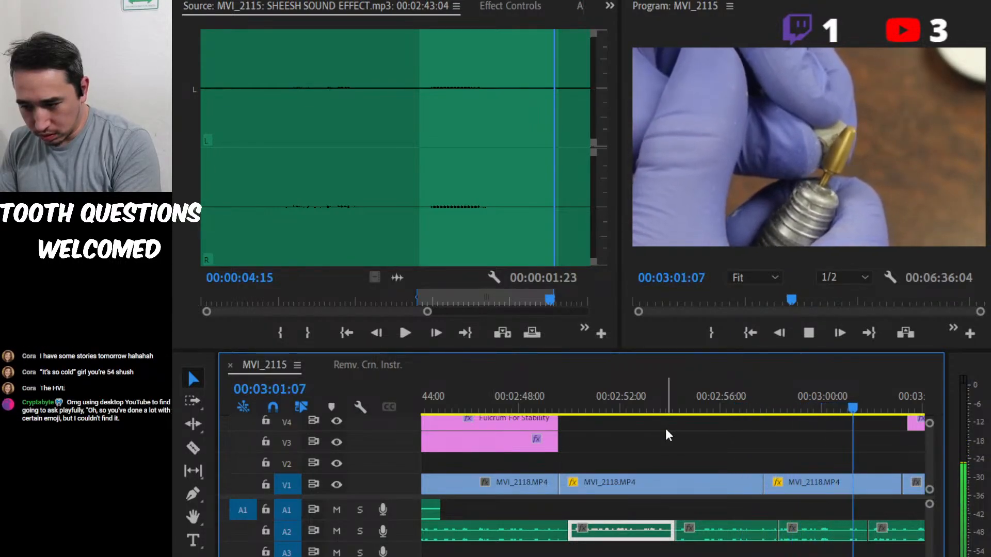
key("Up")
key("Up")
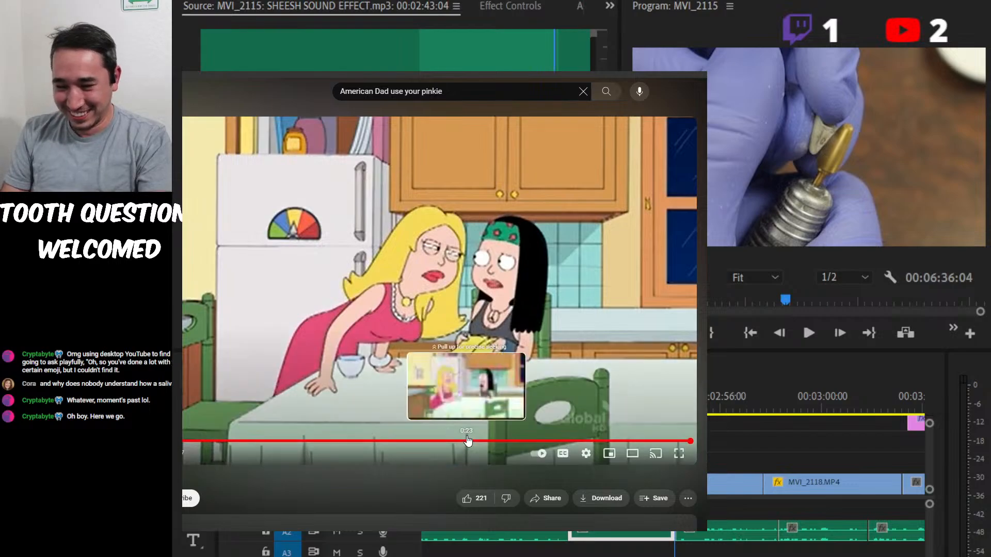
Replay the American Dad YouTube clip from 0:23 as a reference and switch back to Premiere Pro.
left_click(466, 440)
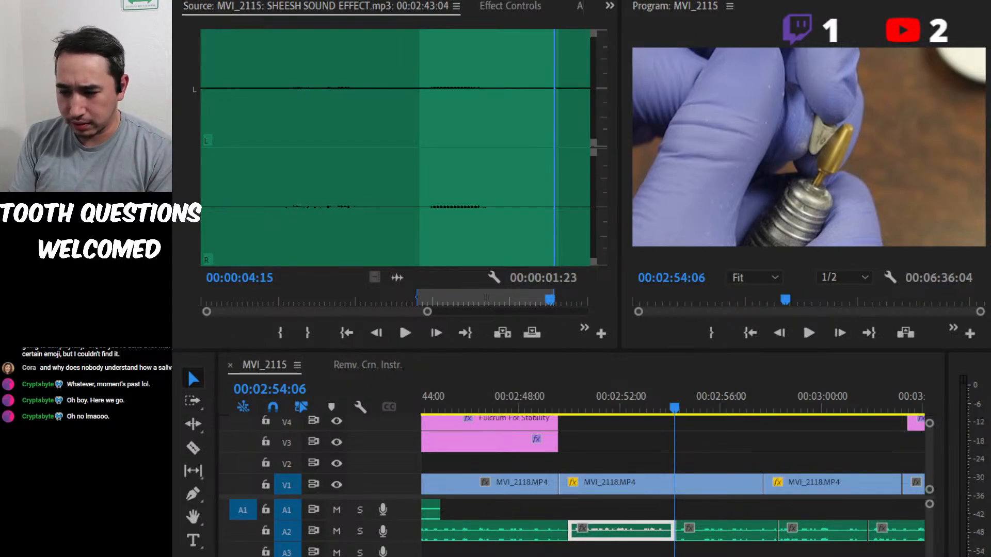
key("alt+Tab")
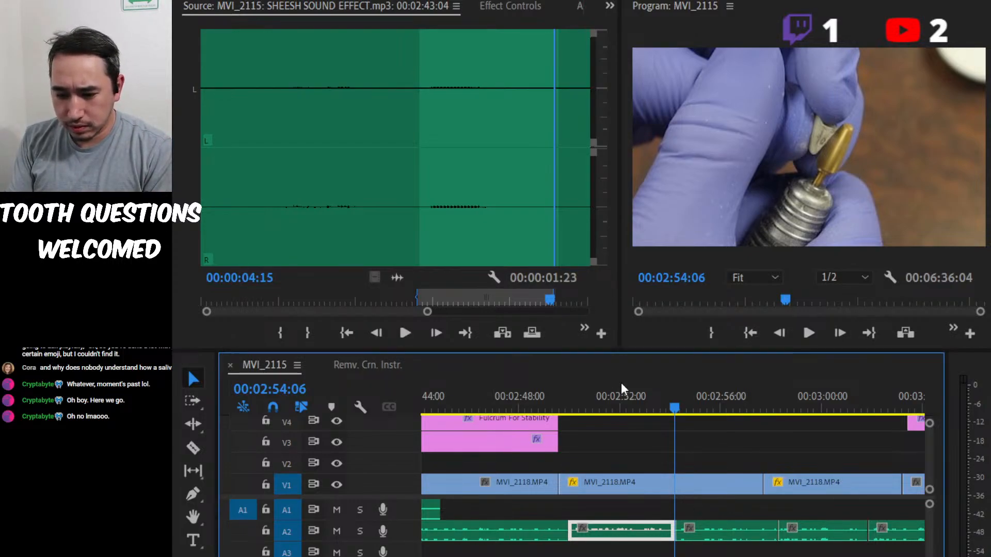
Play the close-up's narration to 00:02:55:05 and replay from 00:02:53:24 to 00:02:54:03, just before the A2 cut.
left_click_drag(668, 394, 575, 408)
key("space")
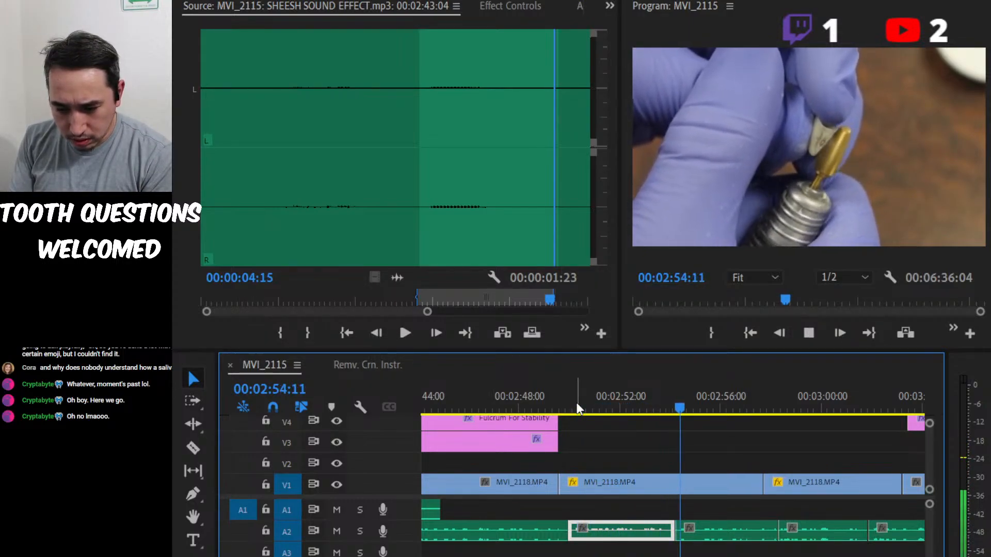
key("space")
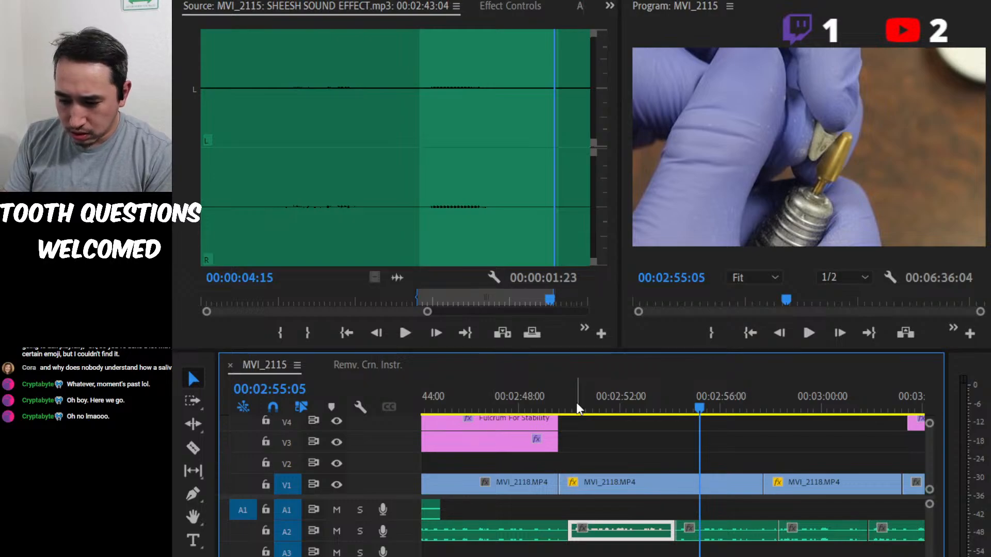
left_click_drag(703, 397, 667, 393)
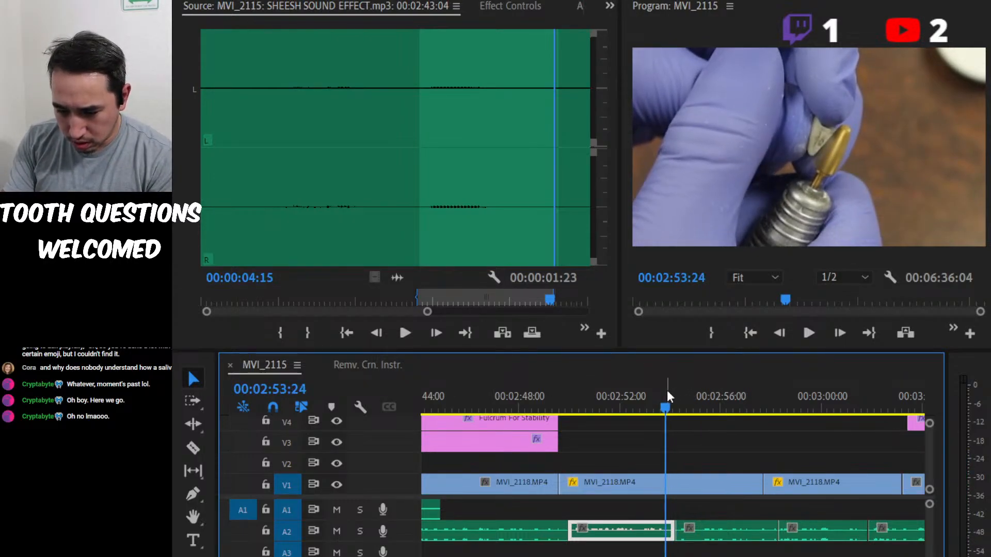
key("space")
Split the A2 audio clip at 00:02:52:21 and select the short segment between this cut and the one at 00:02:54:06.
key("space")
key("equal")
key("equal")
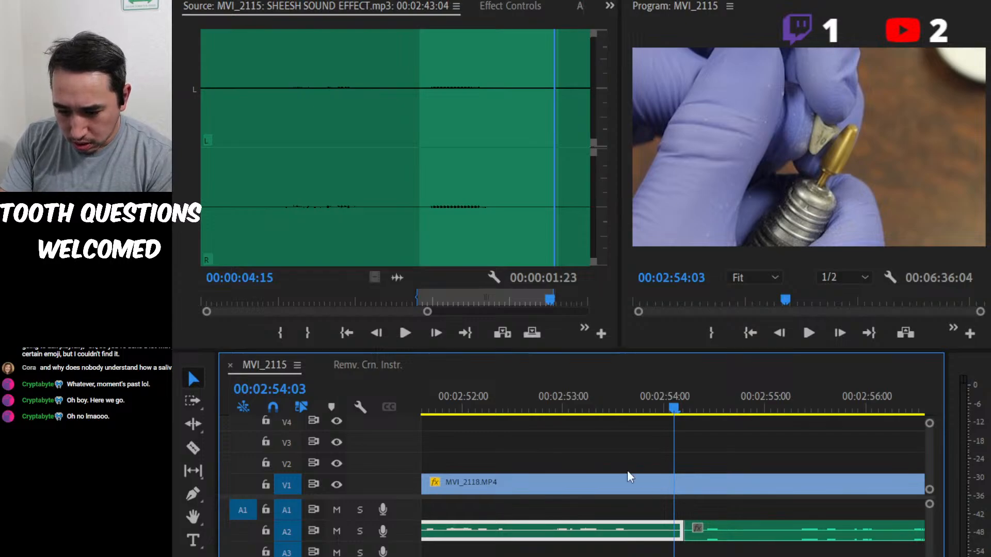
left_click(518, 399)
key("space")
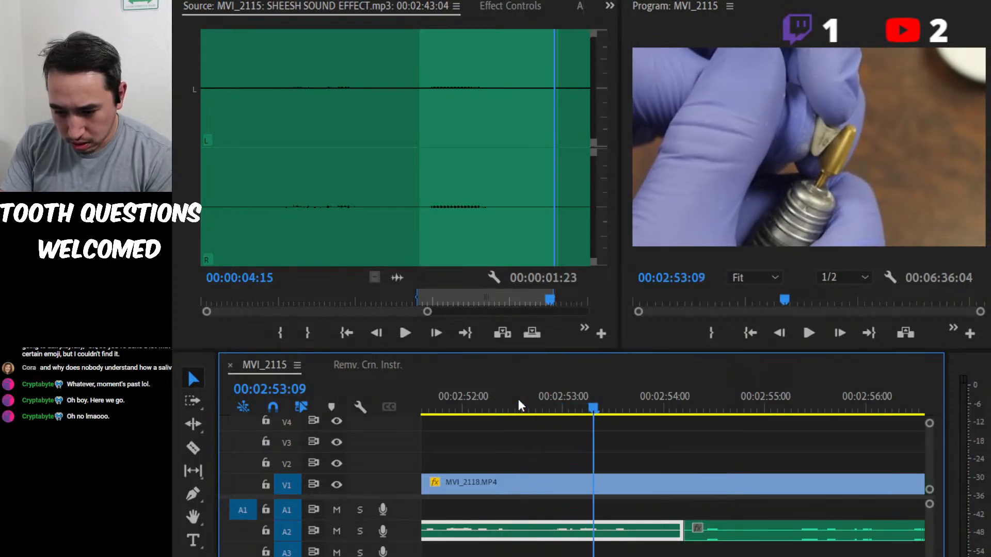
left_click(518, 398)
key("space")
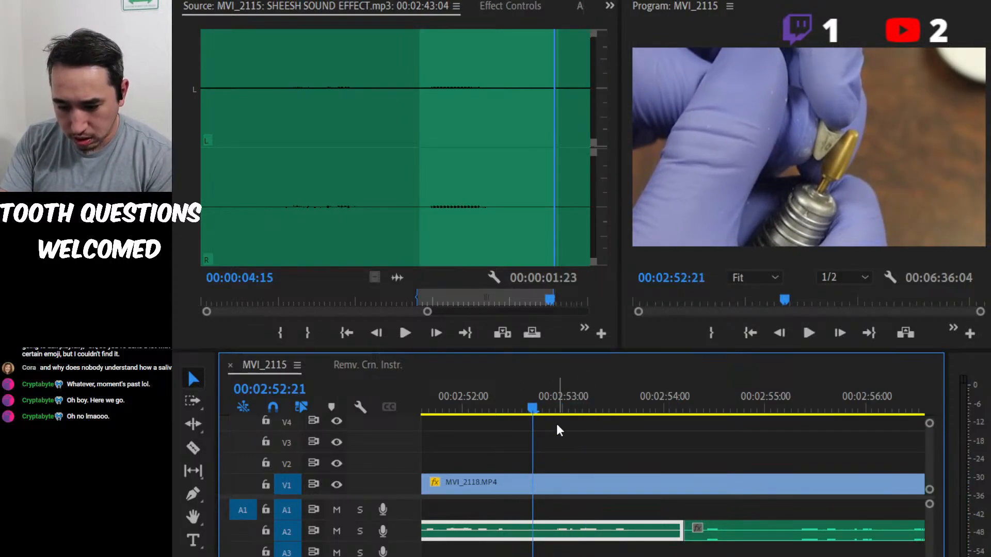
key("ctrl+k")
left_click(591, 534)
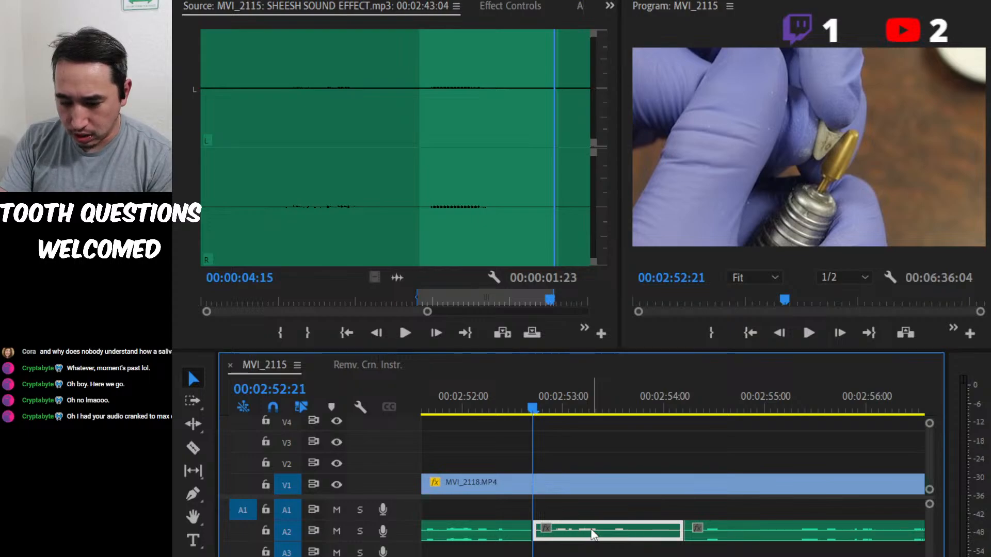
key("minus")
key("minus")
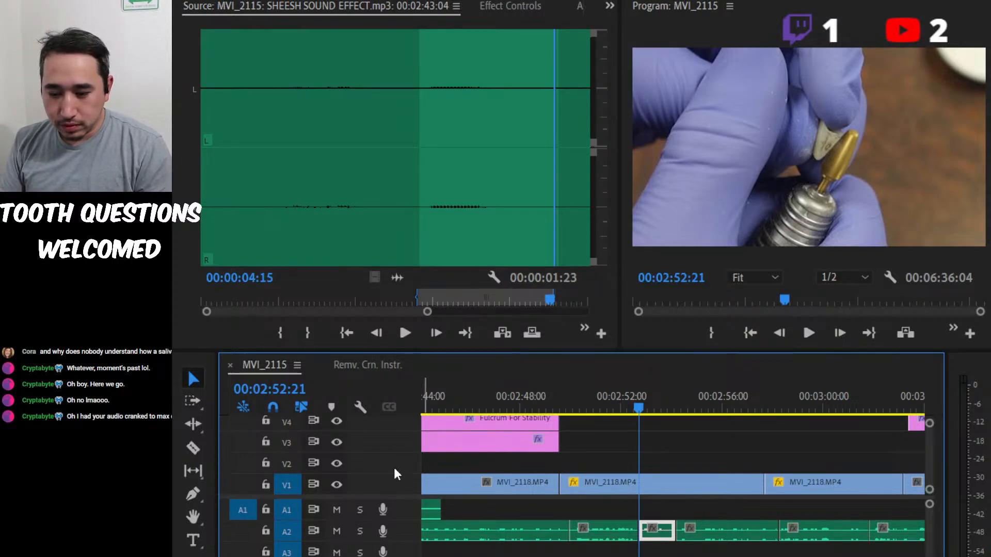
Play from about 00:02:52:00 across the isolated A2 segment to about 00:02:56:03 to check the passage.
left_click(619, 391)
key("space")
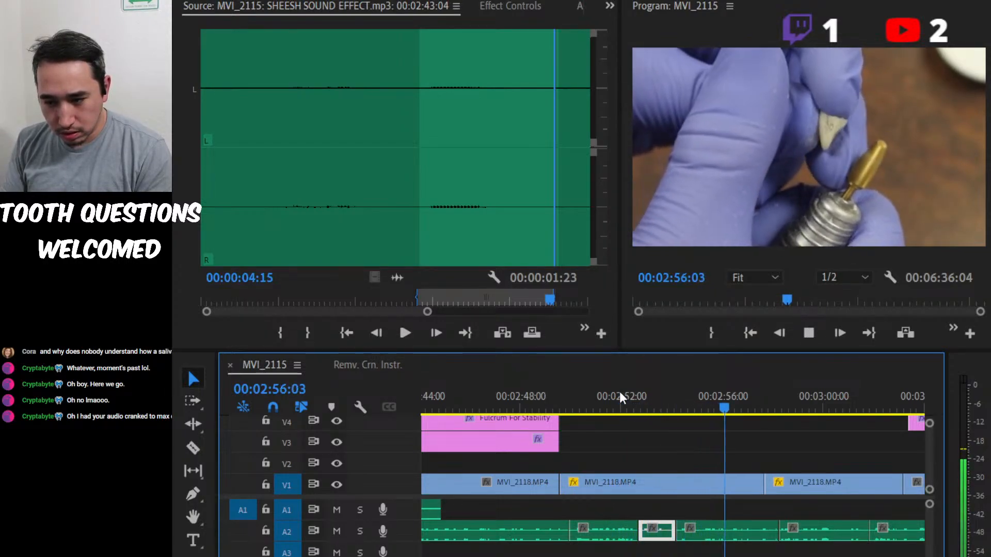
key("space")
Record a voice-over on A1 starting at the A2 cut at 00:02:52:21 and ending shortly after 00:03:01:09.
left_click(625, 400)
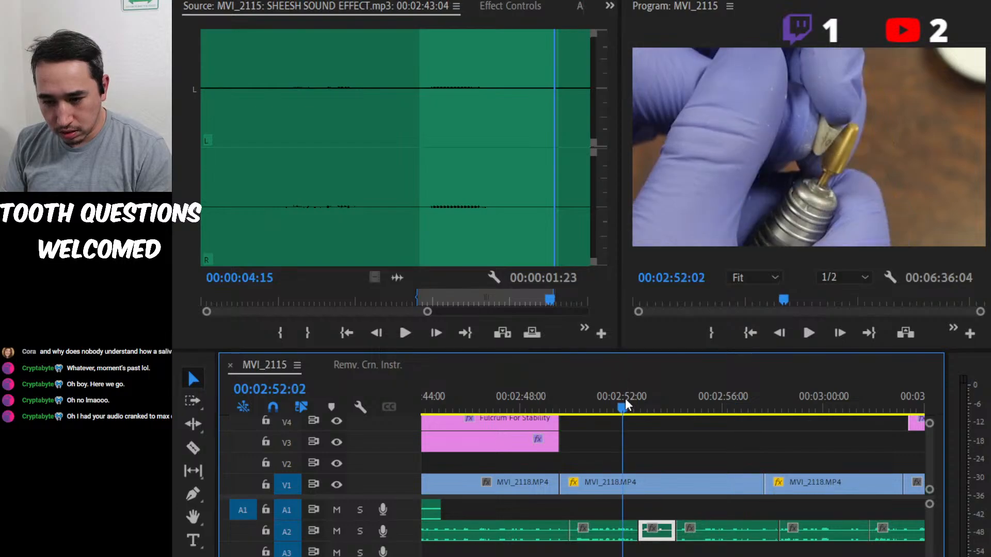
key("Down")
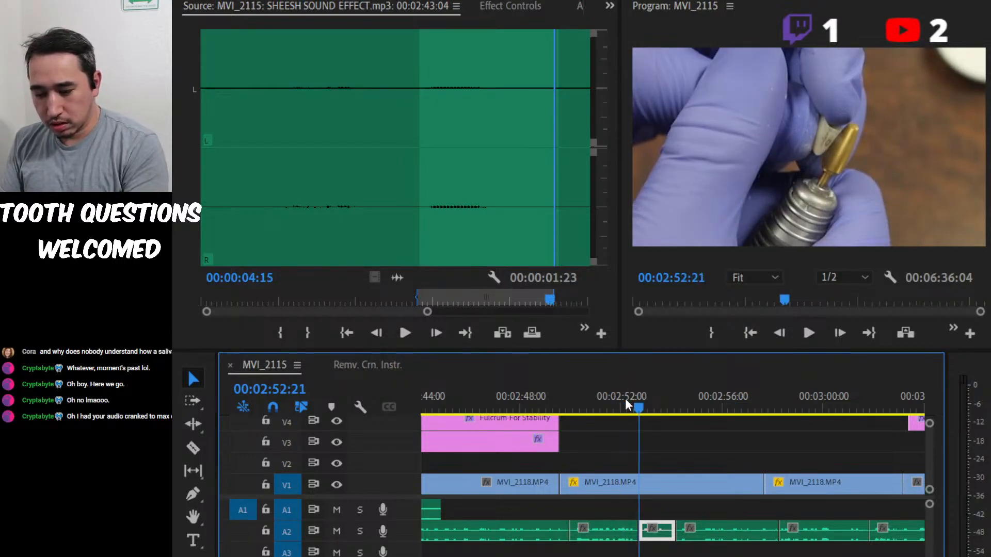
left_click(383, 510)
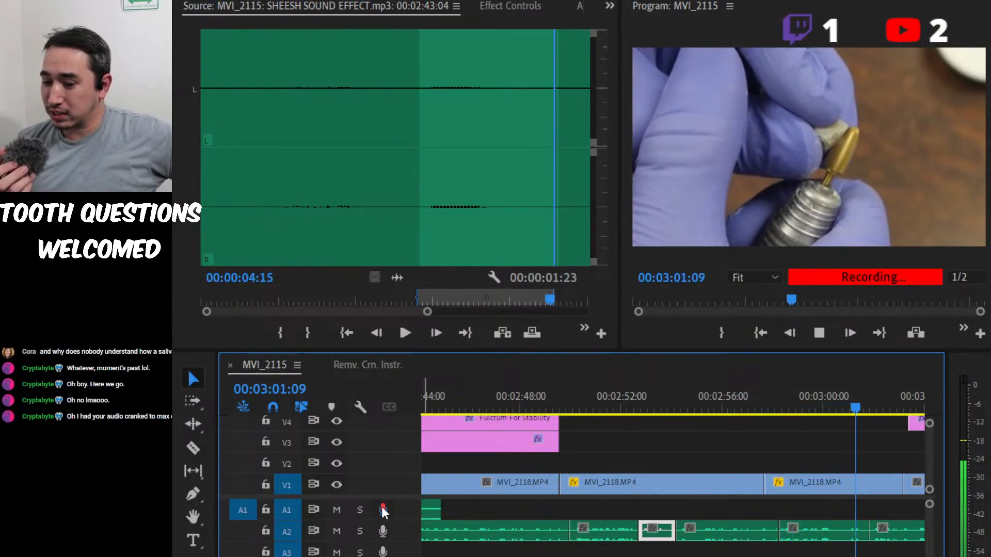
left_click(383, 510)
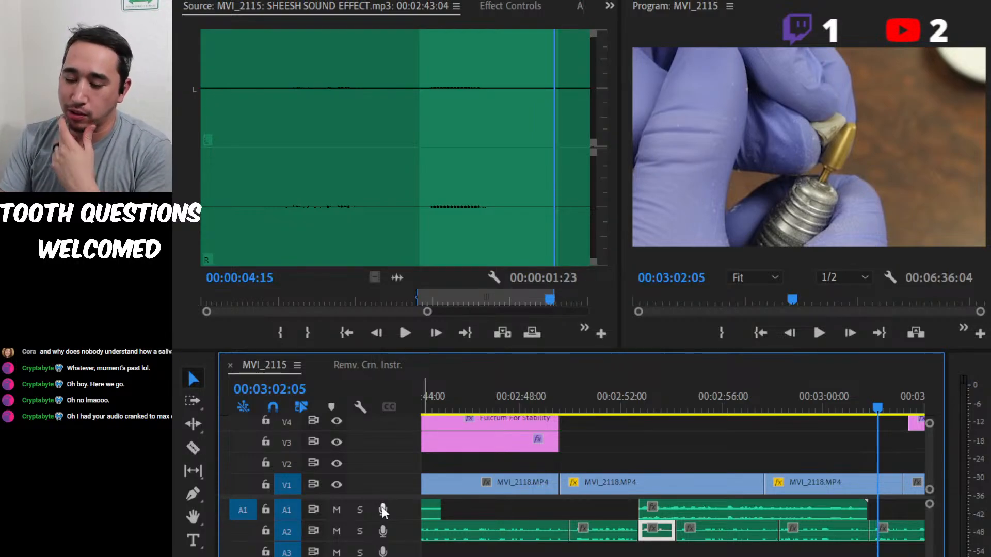
Delete the three A2 audio clips lying beneath the new A1 voice-over.
left_click(742, 531)
left_click(663, 536)
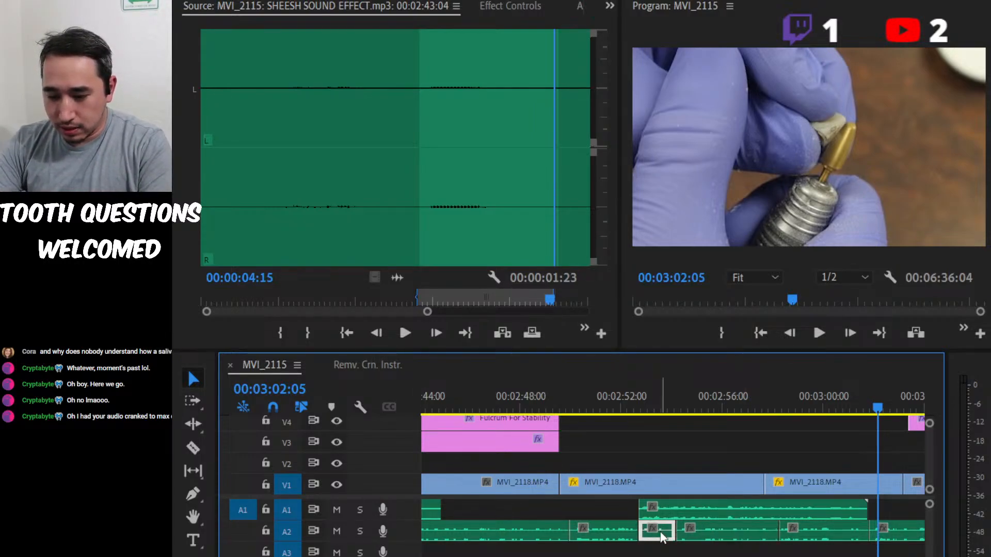
left_click(750, 537)
key("Delete")
left_click(803, 537)
key("Delete")
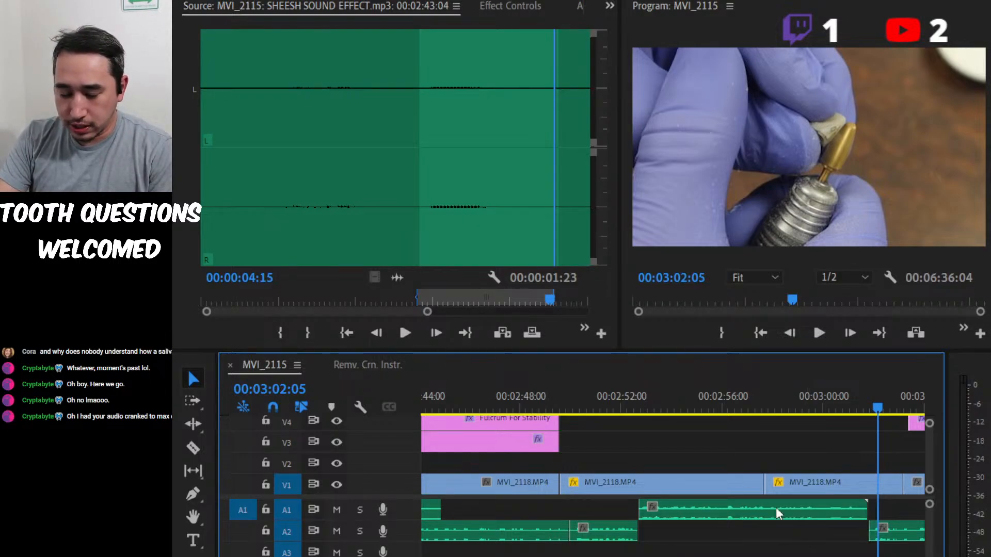
Play the new voice-over from 00:02:52:13 to about 00:03:00:02 to check the recording.
left_click(634, 399)
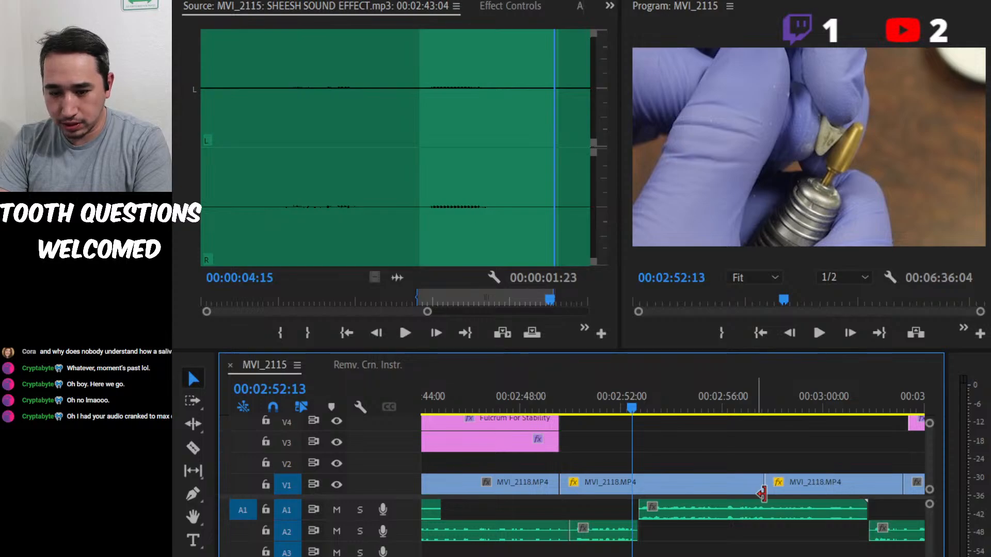
key("alt+Tab")
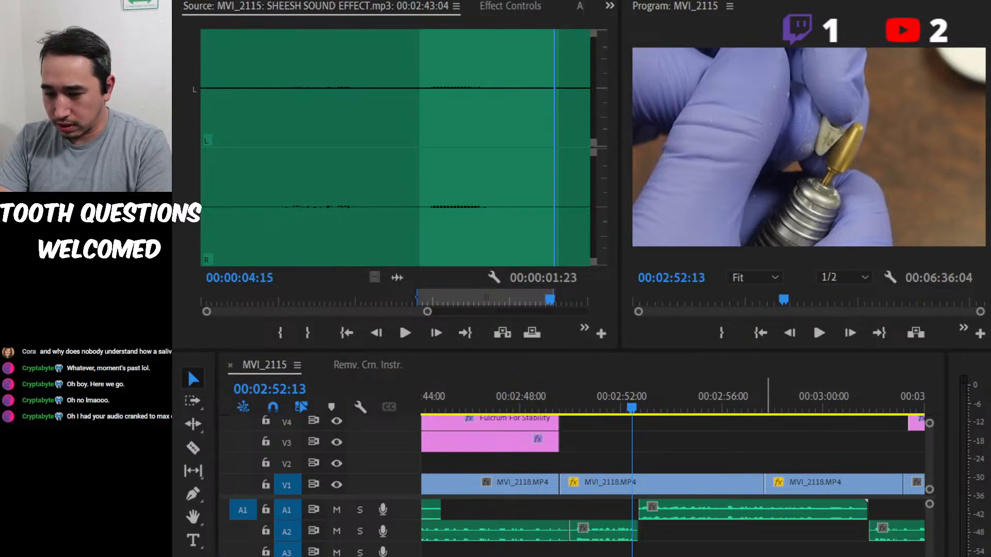
left_click(635, 412)
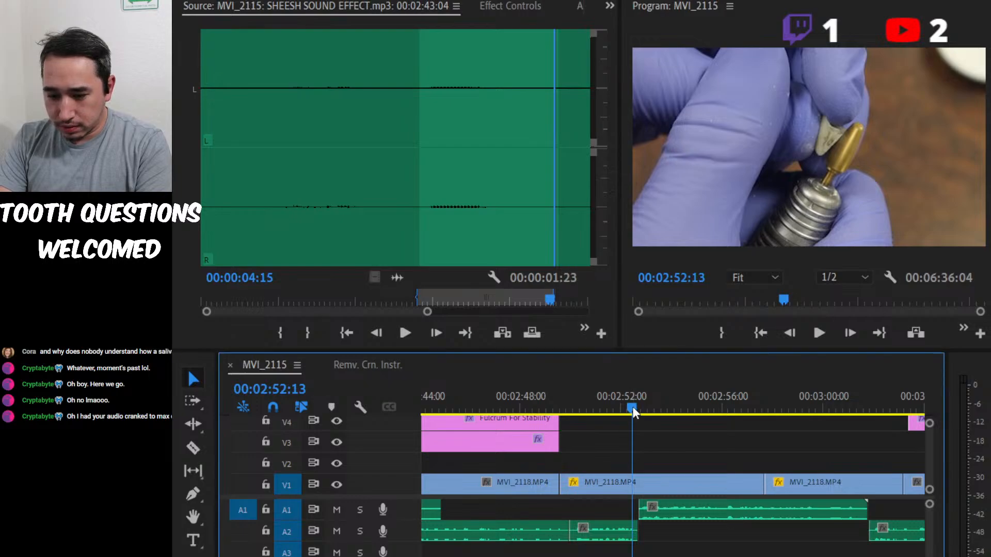
key("space")
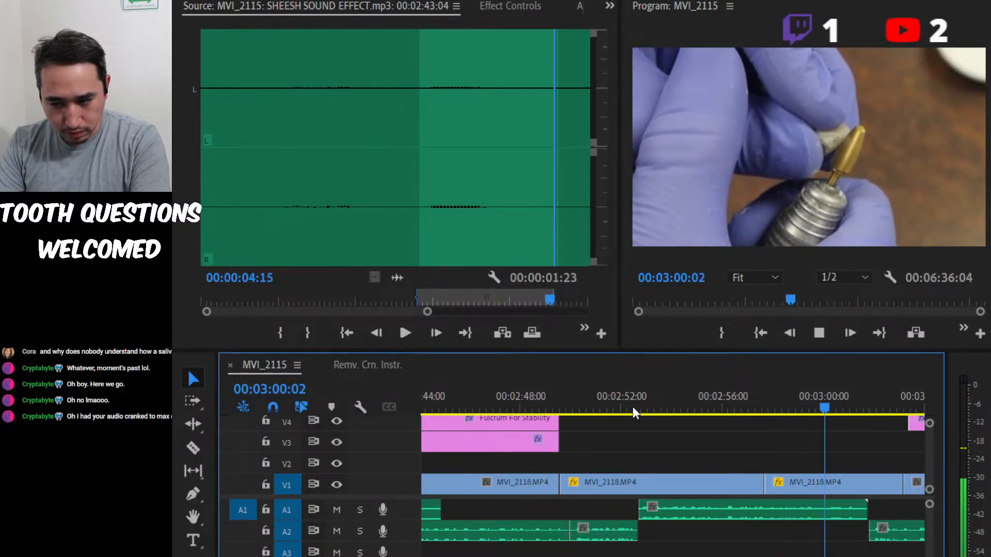
key("space")
Find the pause in the A1 voice-over near the MVI_2118 video cut and split the clip at 00:02:57:23.
left_click(763, 408)
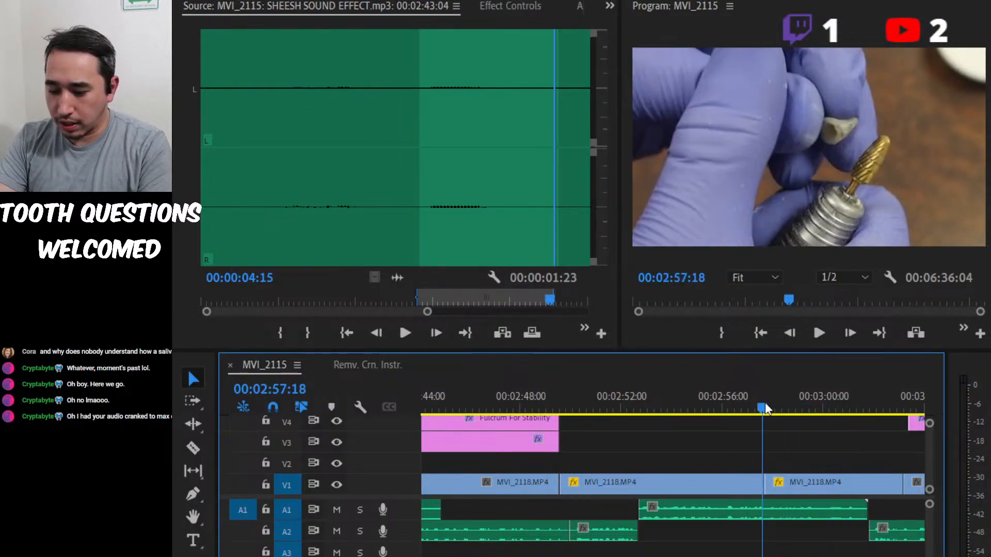
key("=")
key("=")
key("=")
left_click(553, 406)
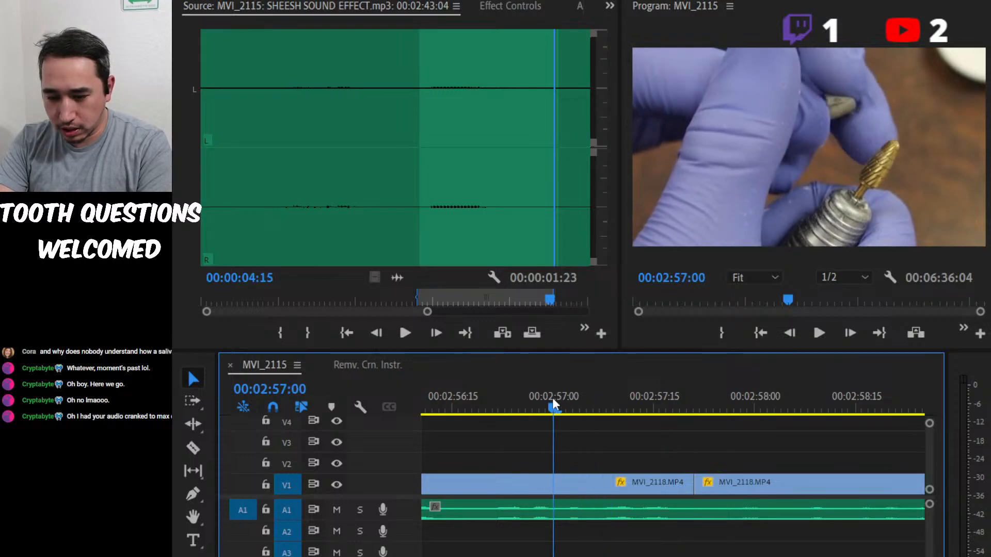
left_click(500, 408)
key("space")
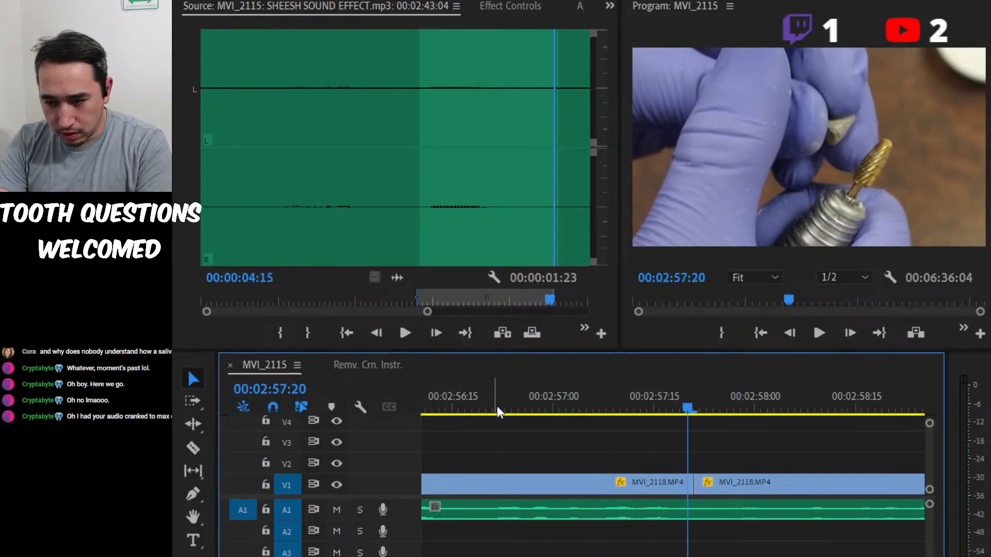
key("space")
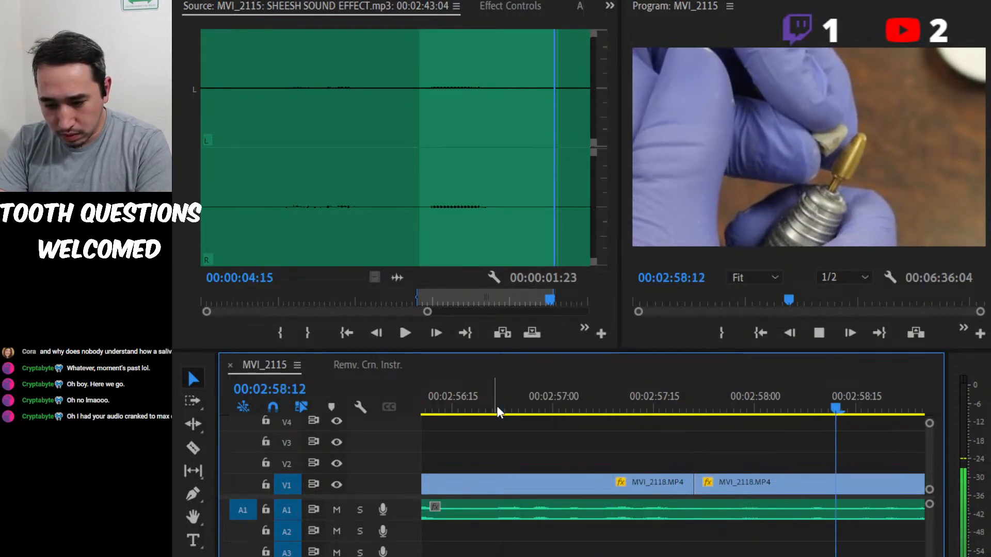
left_click(508, 408)
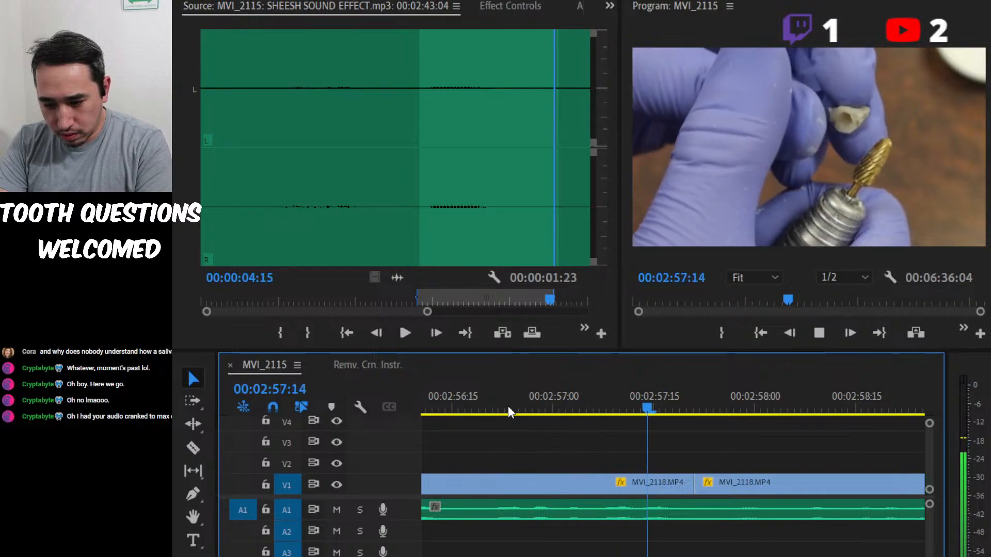
key("space")
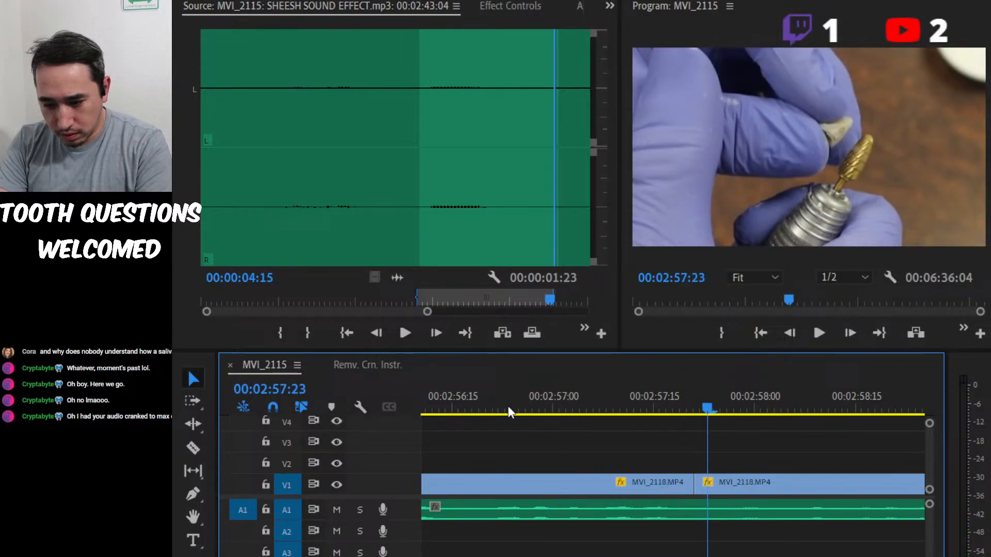
left_click(746, 521)
key("ctrl+k")
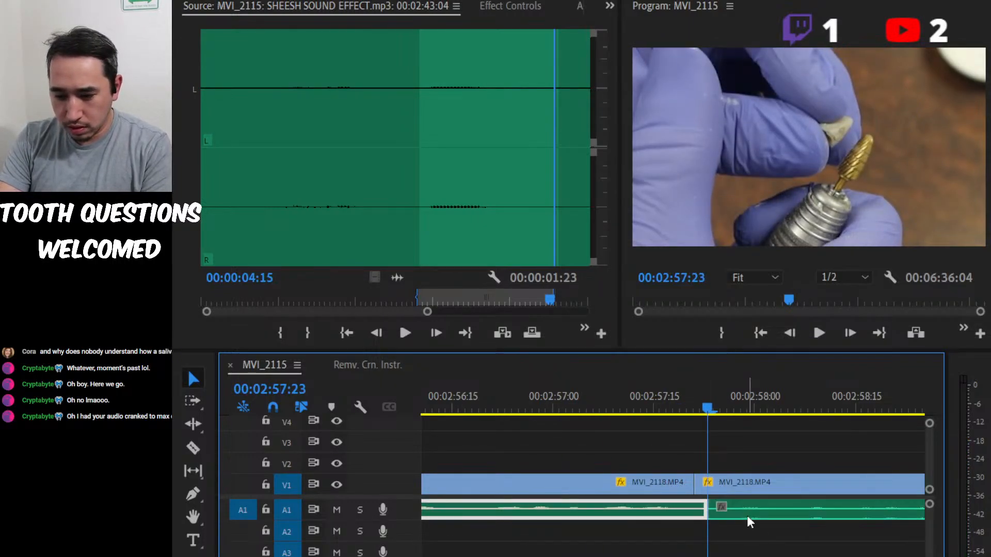
Select the second voice-over segment on A1 and play from the split to 00:03:03:24.
key("minus")
key("minus")
left_click(748, 516)
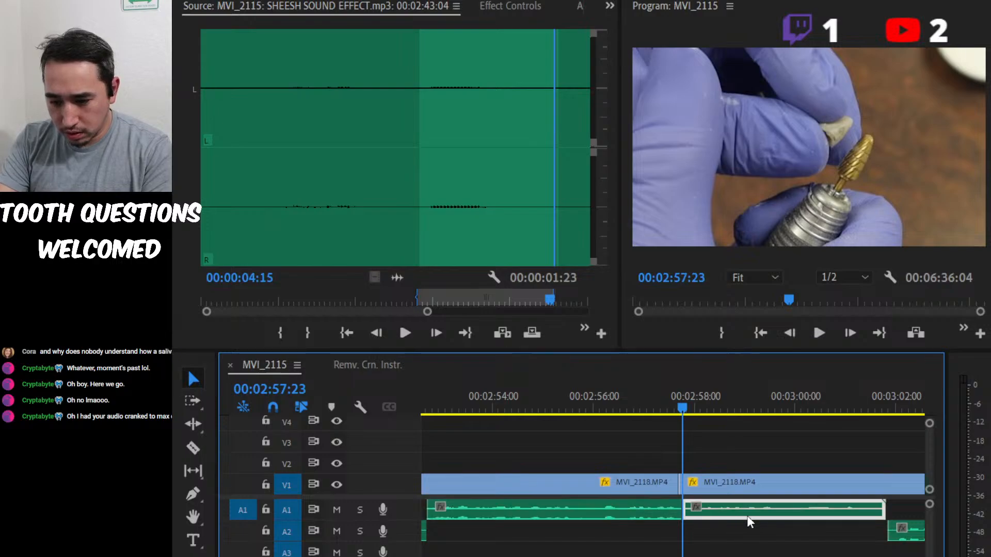
key("minus")
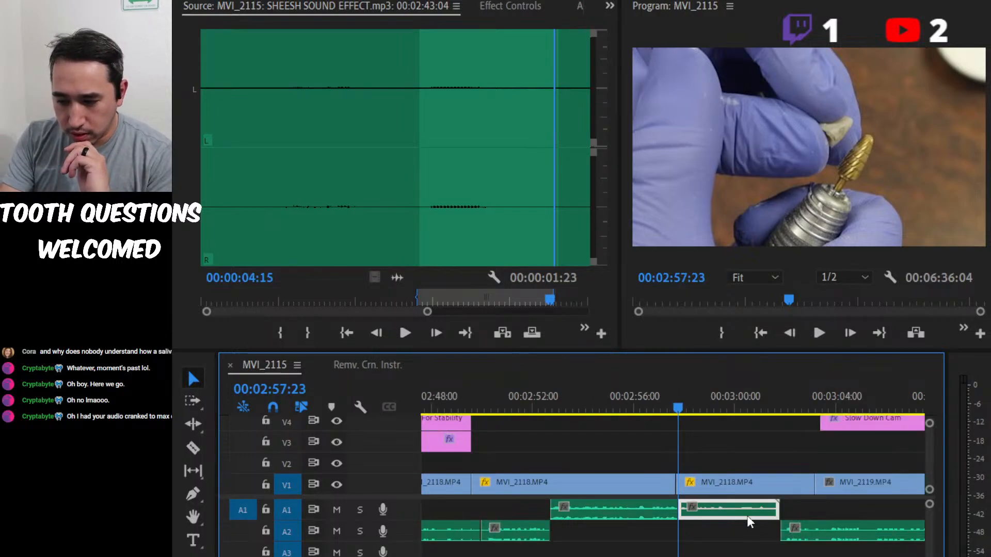
key("space")
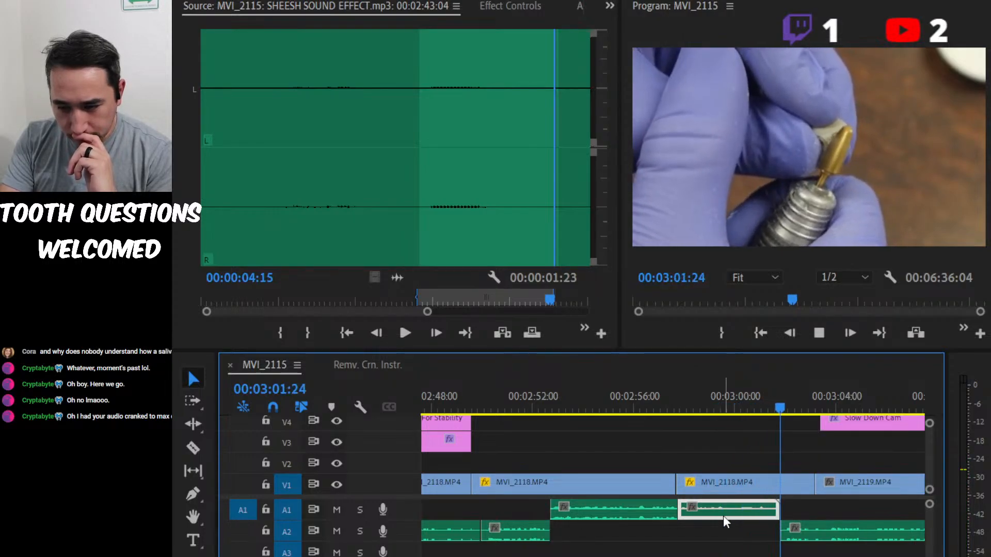
key("space")
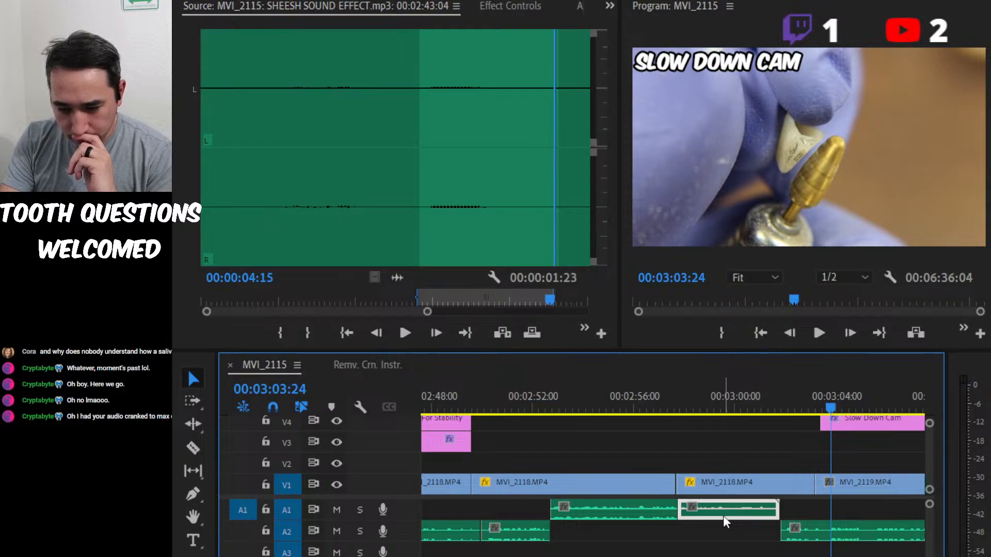
Play the transition from the voice-over's end at 00:03:01:18 into the Slow Down Cam section, stopping at 00:03:04:18.
left_click(776, 380)
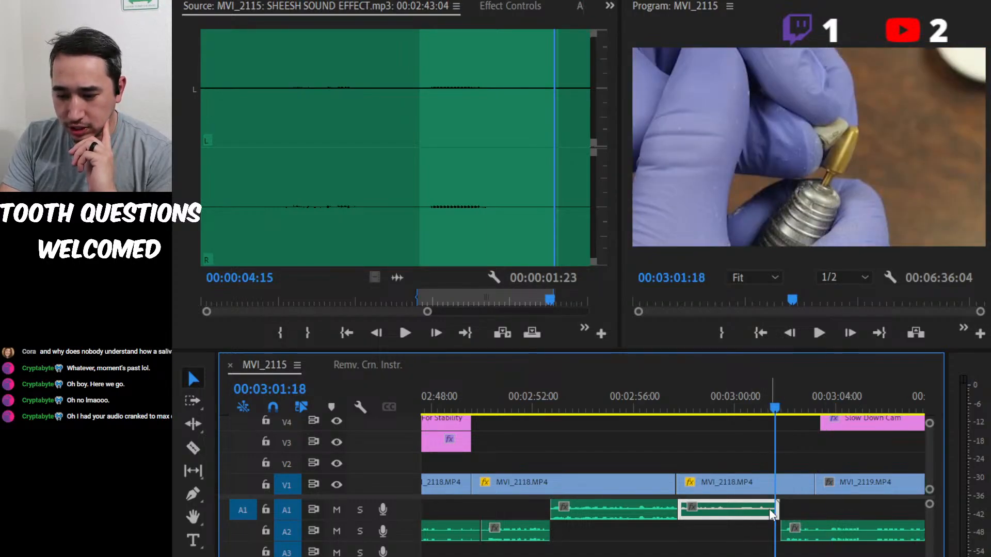
key("minus")
key("minus")
key("minus")
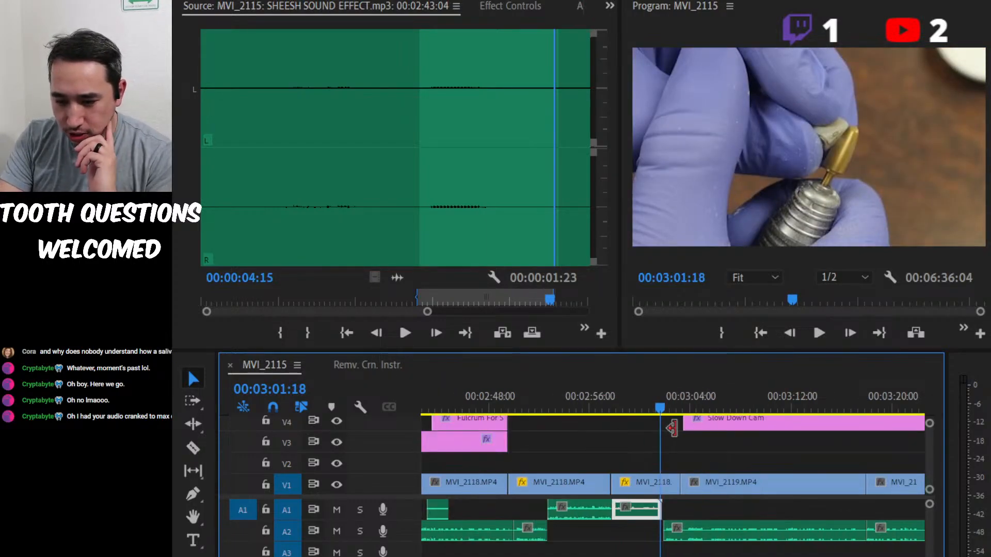
key("space")
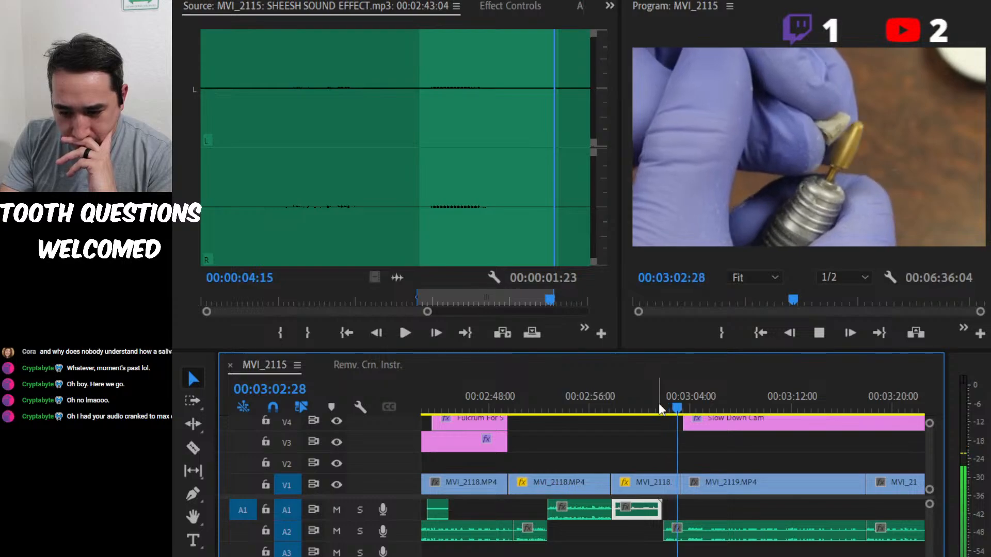
key("space")
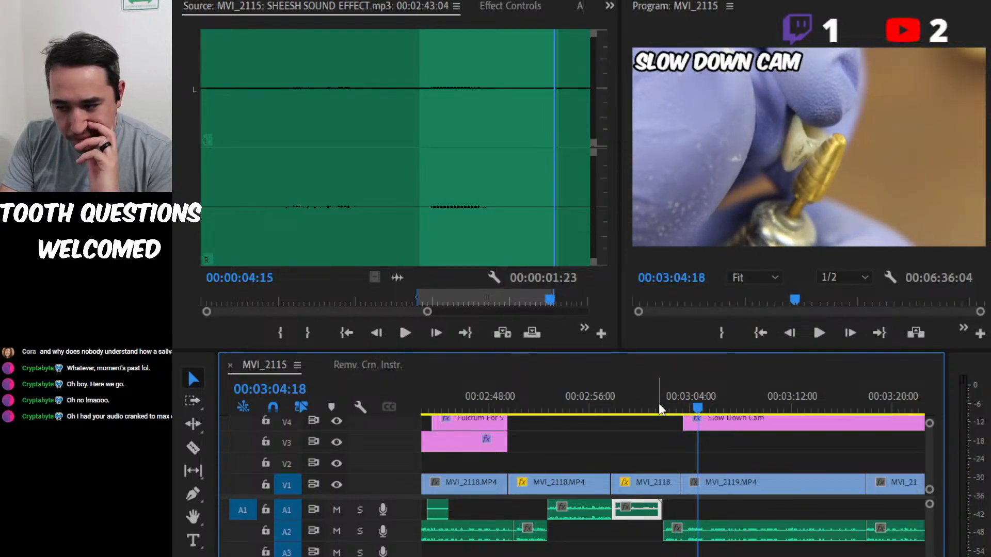
Replay the second half of the voice-over from 00:02:57:05, stopping at the start of MVI_2119 at 00:03:03:10.
left_click(606, 396)
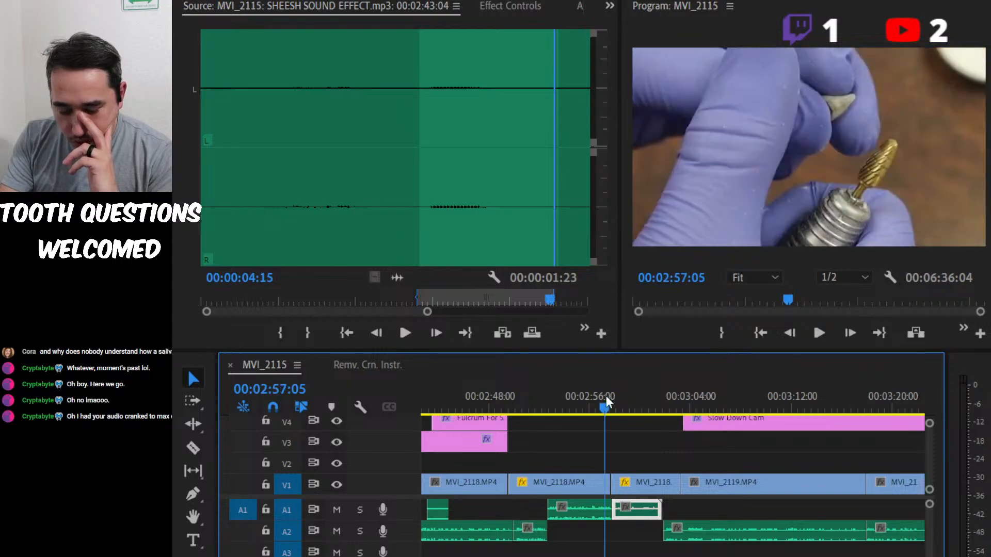
key("space")
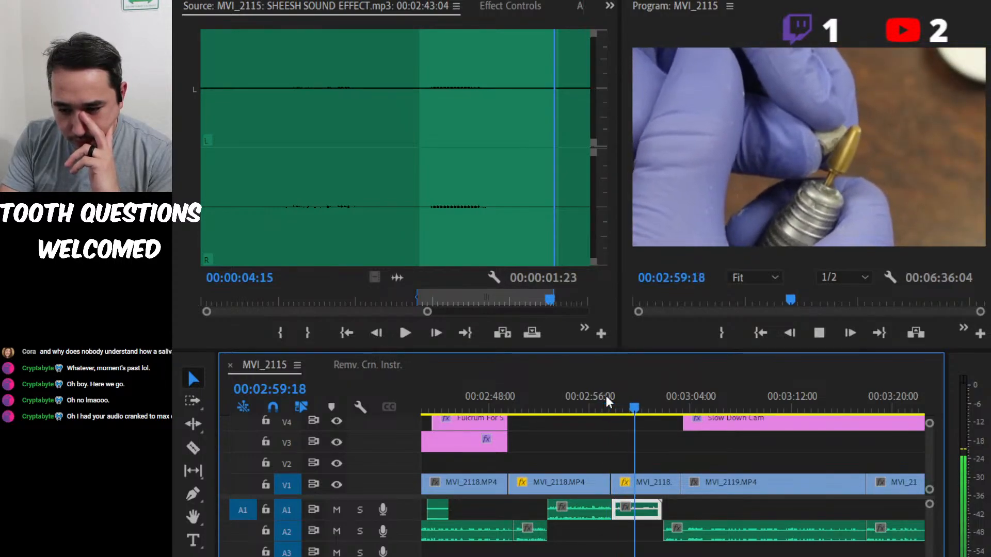
key("space")
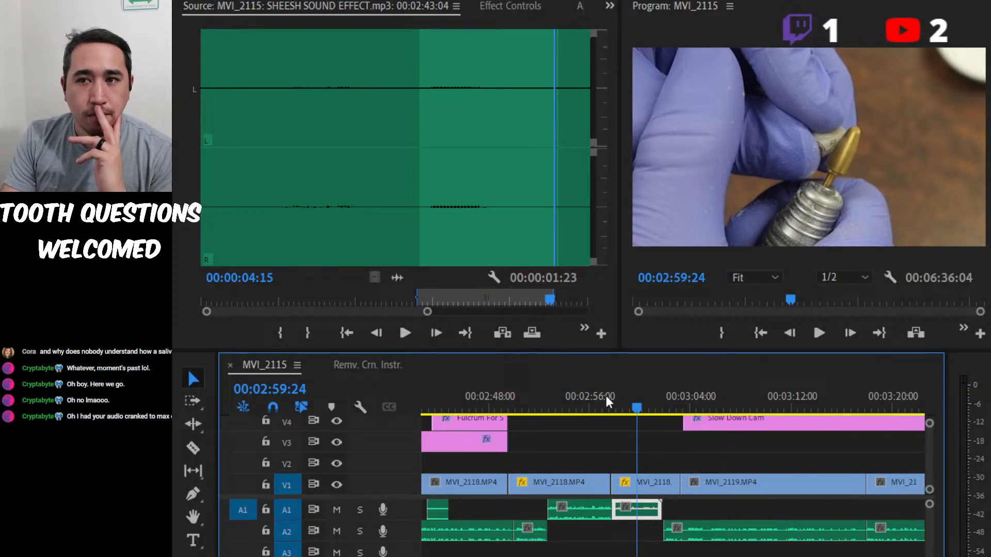
key("space")
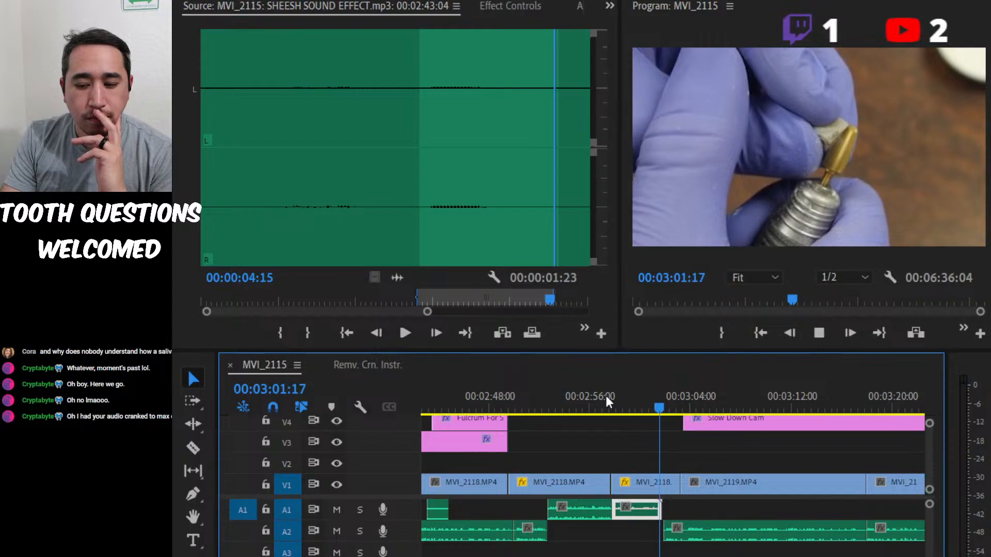
key("space")
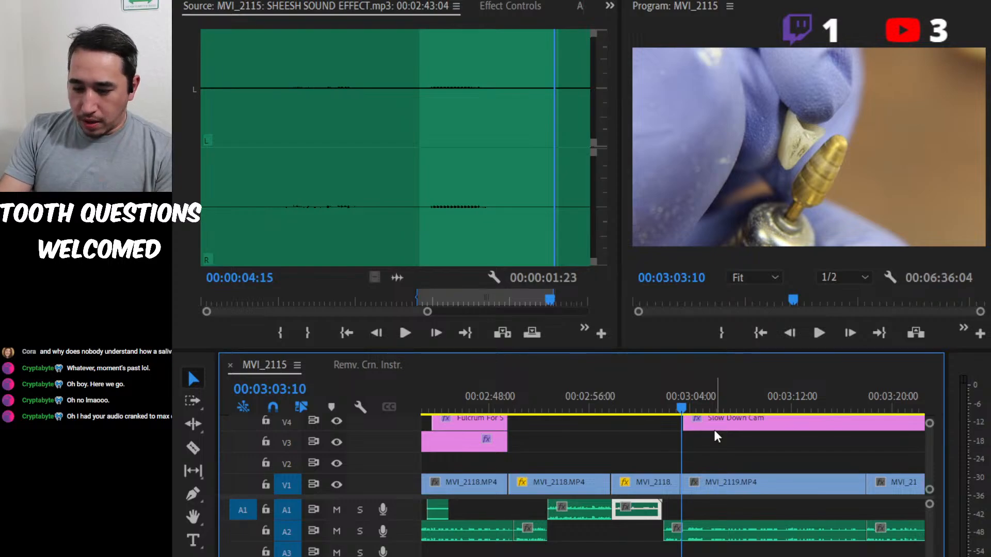
Split the A2 narration at 00:03:03:13, where the Slow Down Cam title starts, and delete the part before the cut.
key("space")
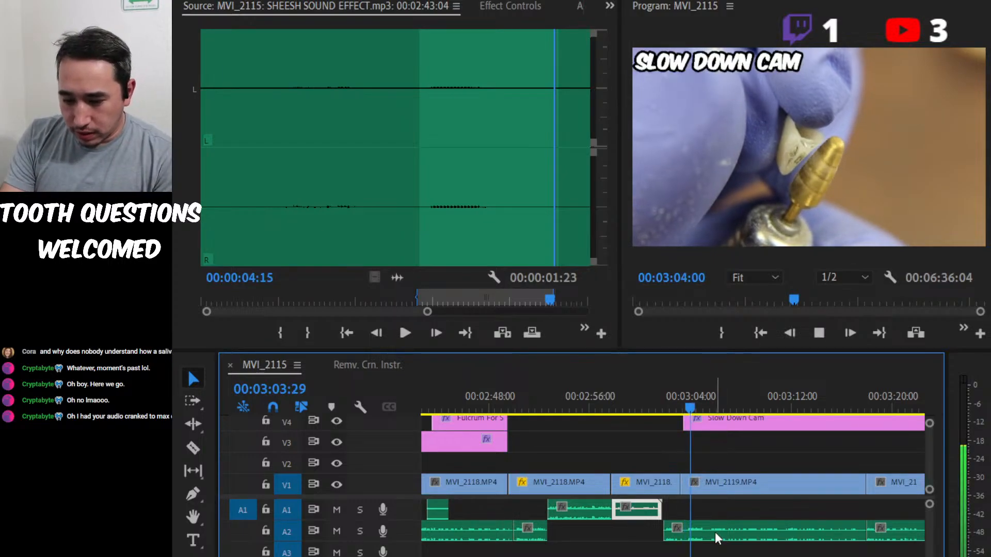
key("space")
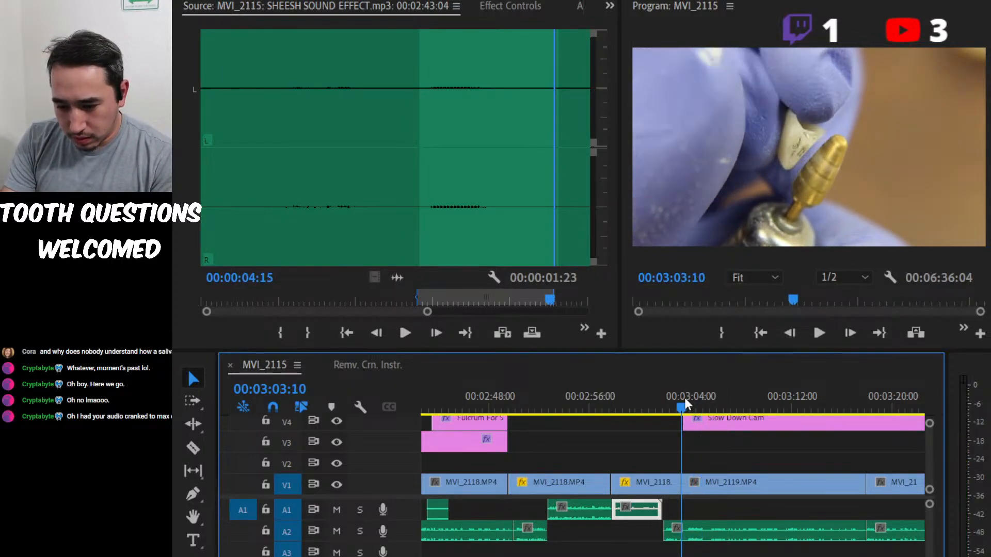
key("Right")
key("Right")
key("Right")
key("=")
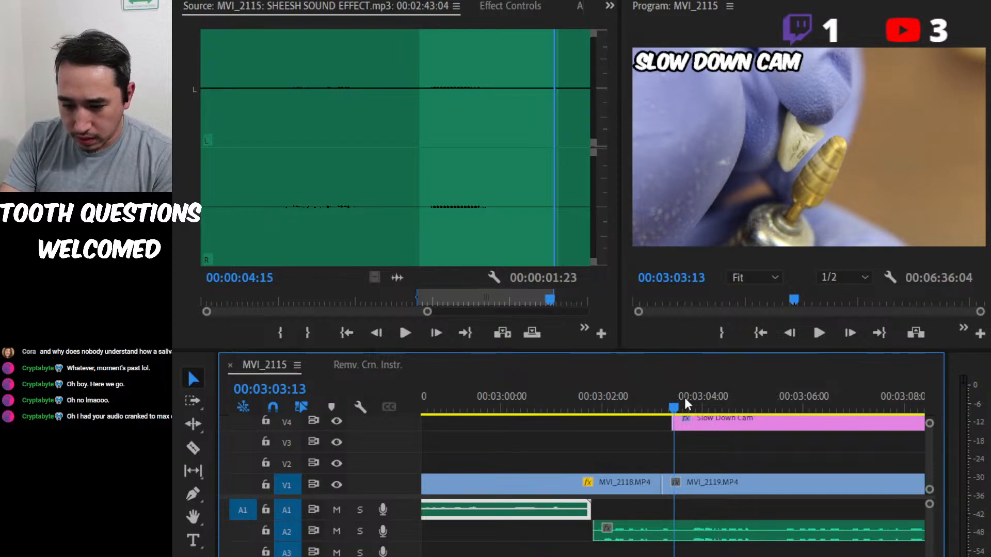
left_click(706, 533)
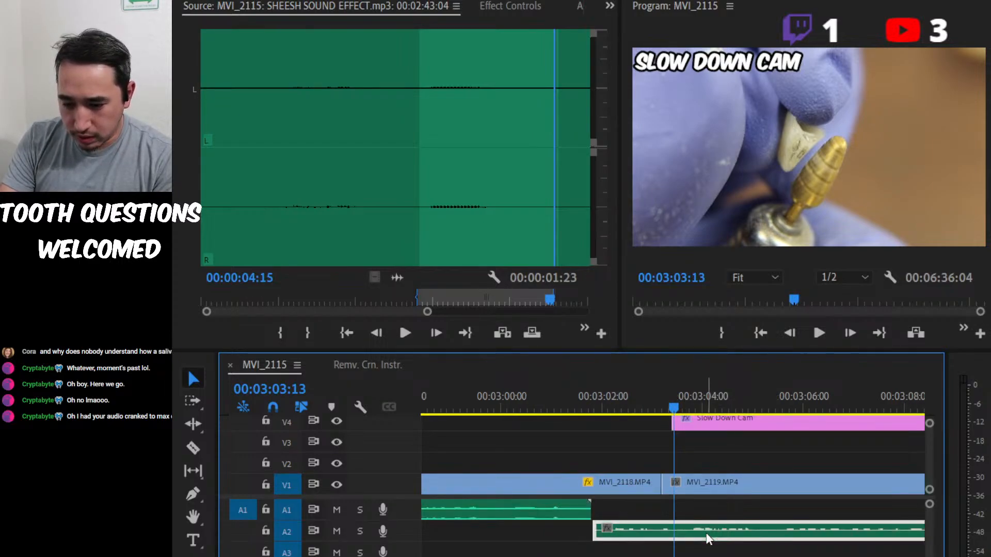
key("ctrl+k")
key("Delete")
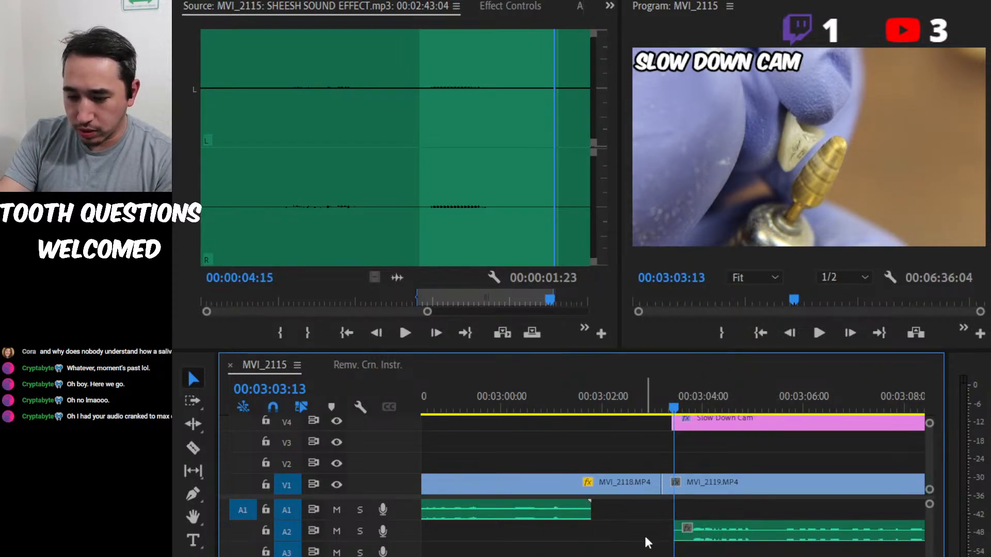
Play the first A1 voice-over segment from about 00:02:54, stopping at its end at 00:02:57:24.
scroll(636, 494, "up", 5)
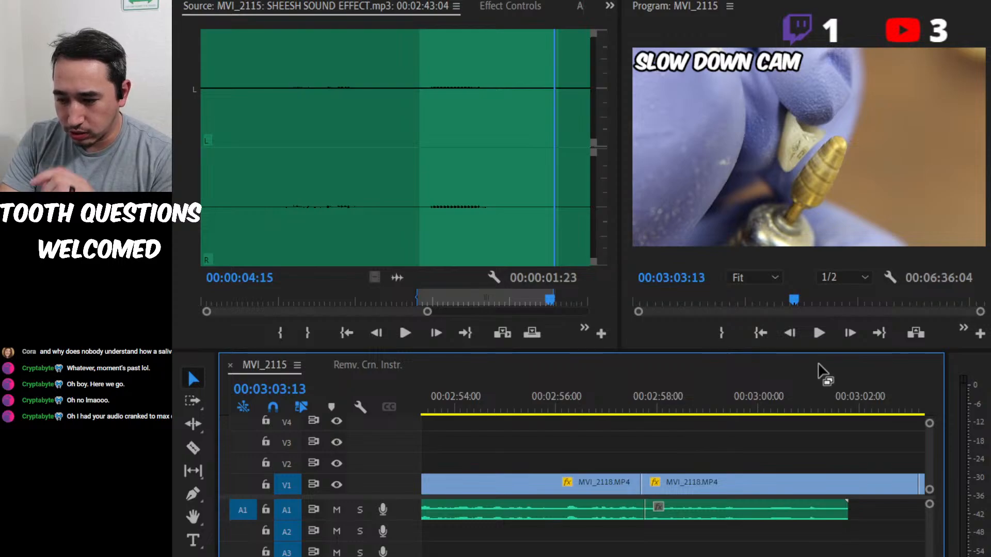
left_click_drag(811, 395, 502, 411)
key("space")
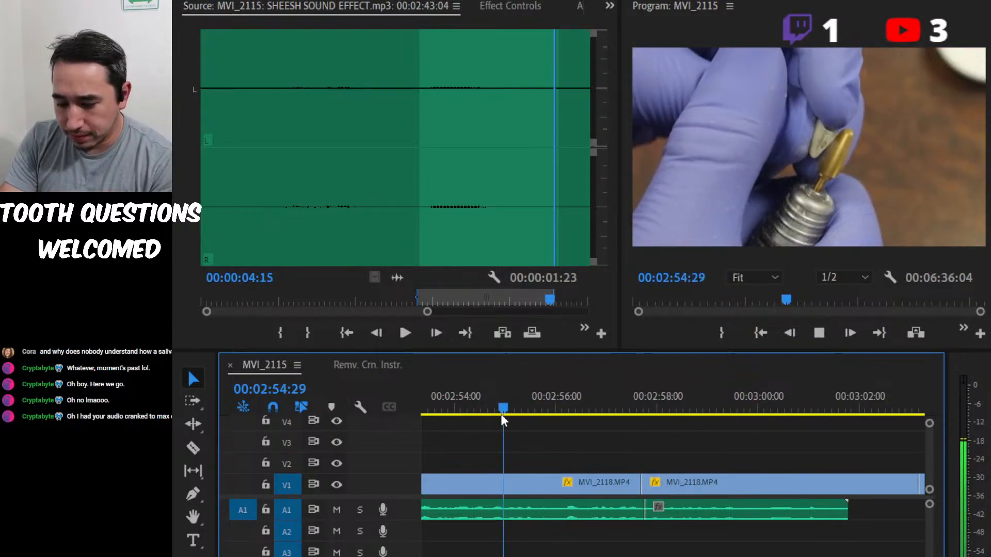
key("minus")
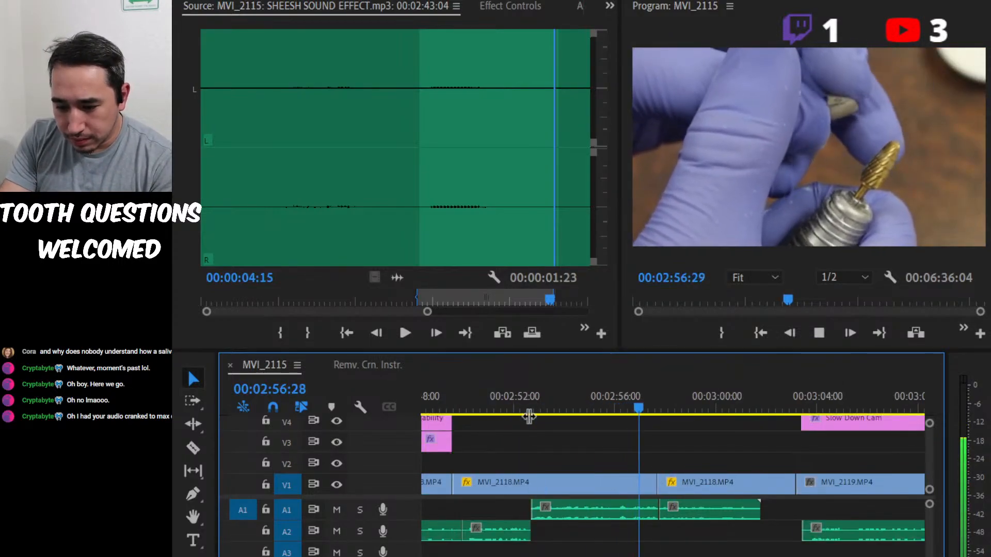
key("space")
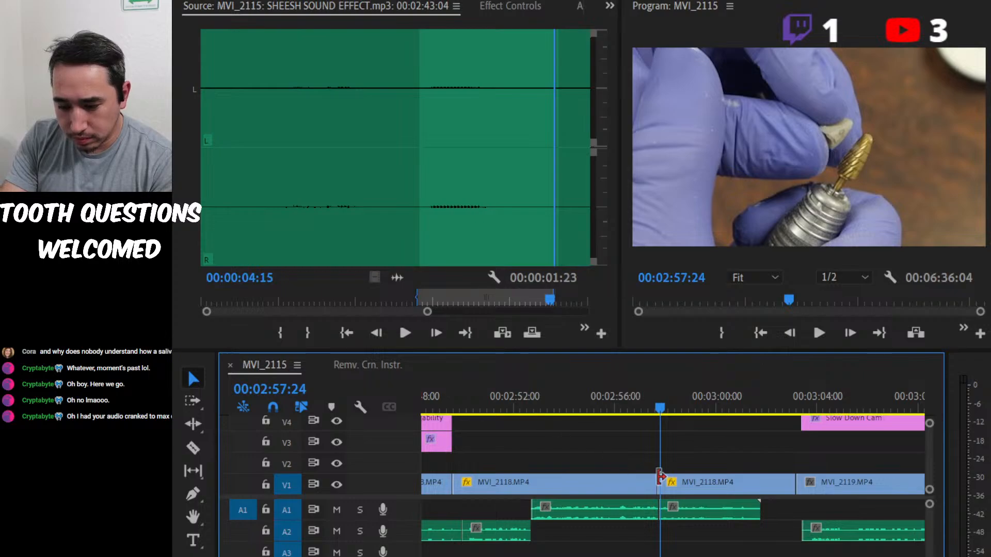
Delete the second voice-over segment on A1 and record a replacement take from 00:02:57:24 into the Slow Down Cam section.
left_click(719, 508)
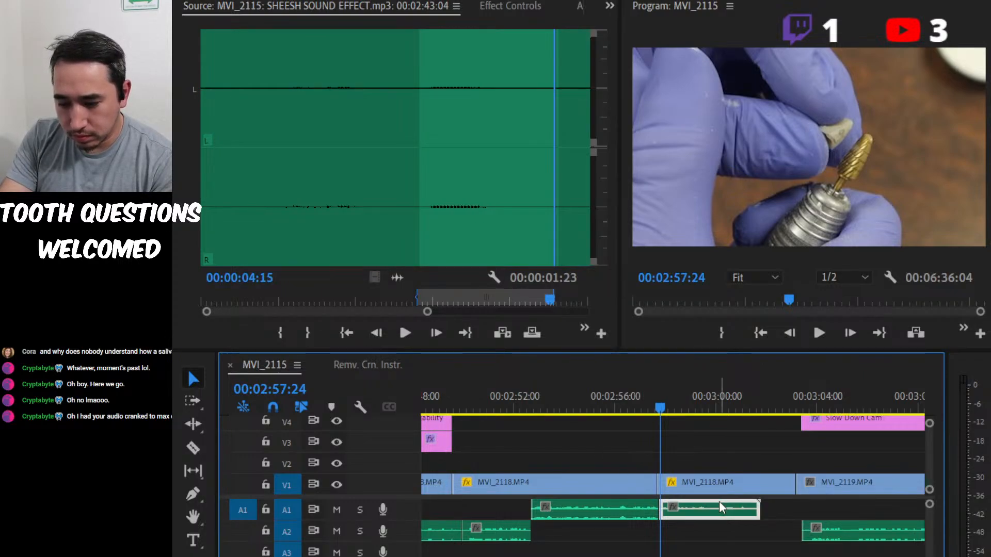
key("Delete")
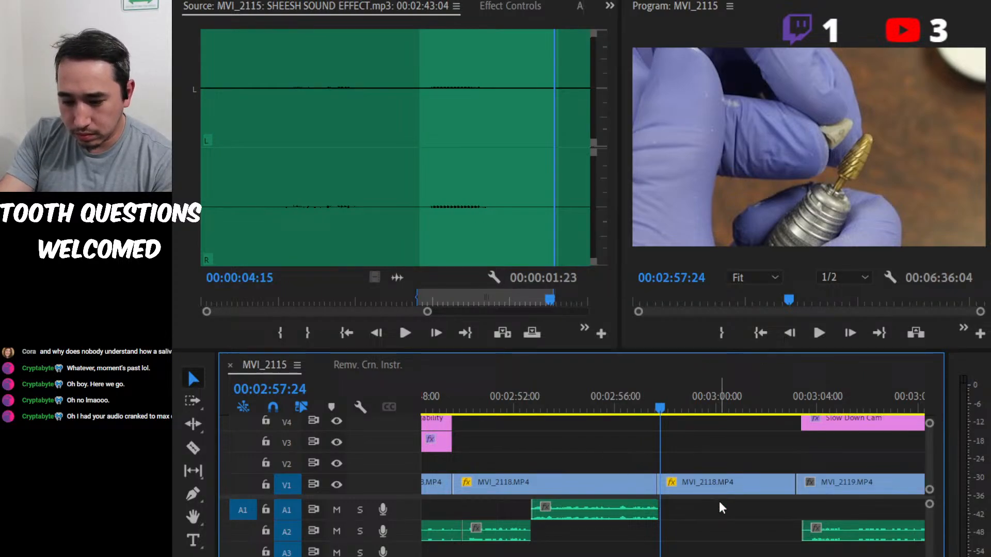
left_click(383, 508)
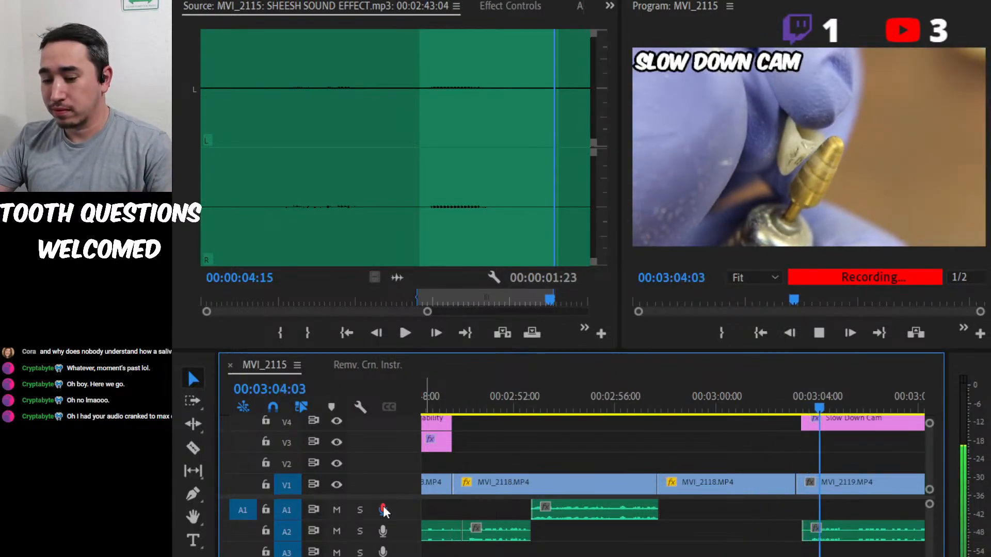
left_click(384, 510)
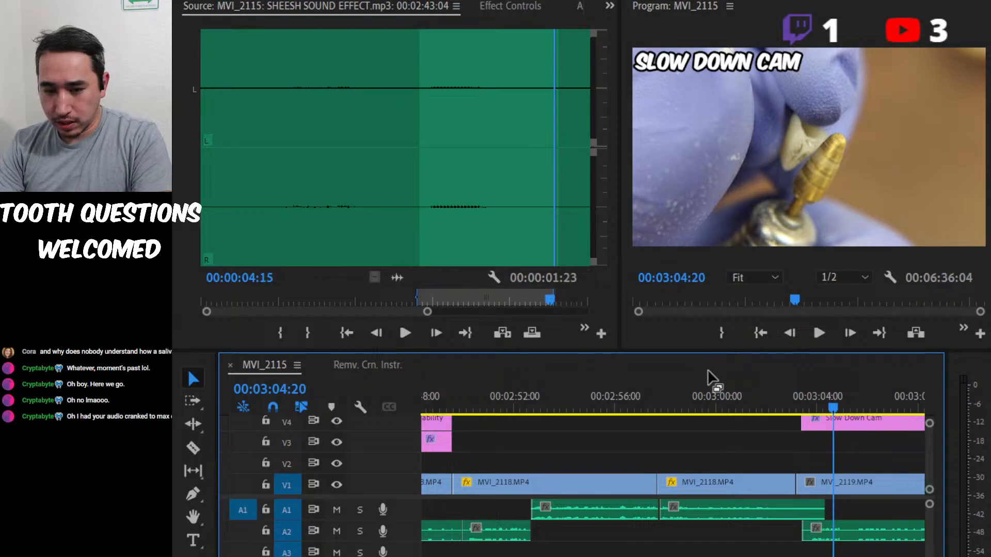
Play across the join between the first voice-over segment and the new take on A1, stopping at 00:02:59:00.
left_click(698, 403)
left_click(621, 410)
key("space")
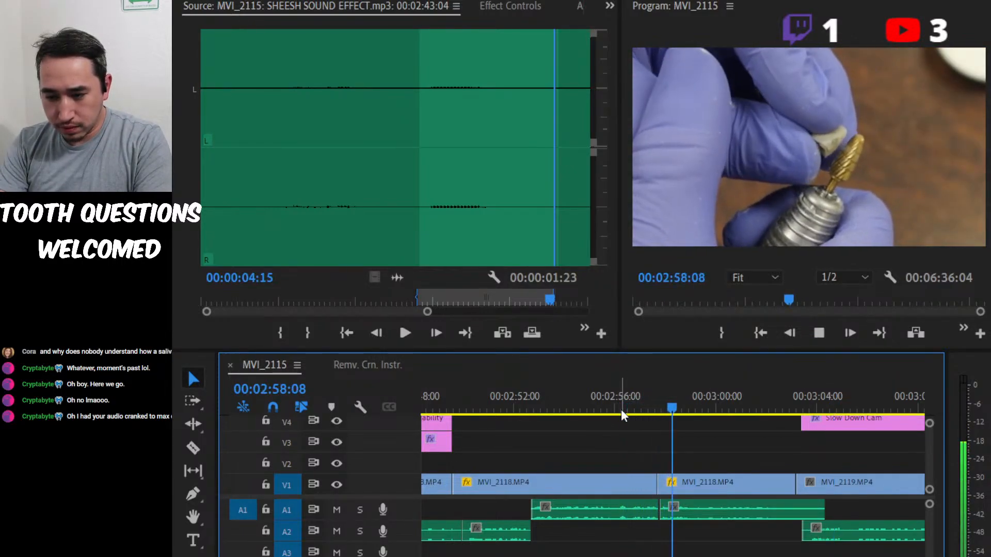
key("space")
key("=")
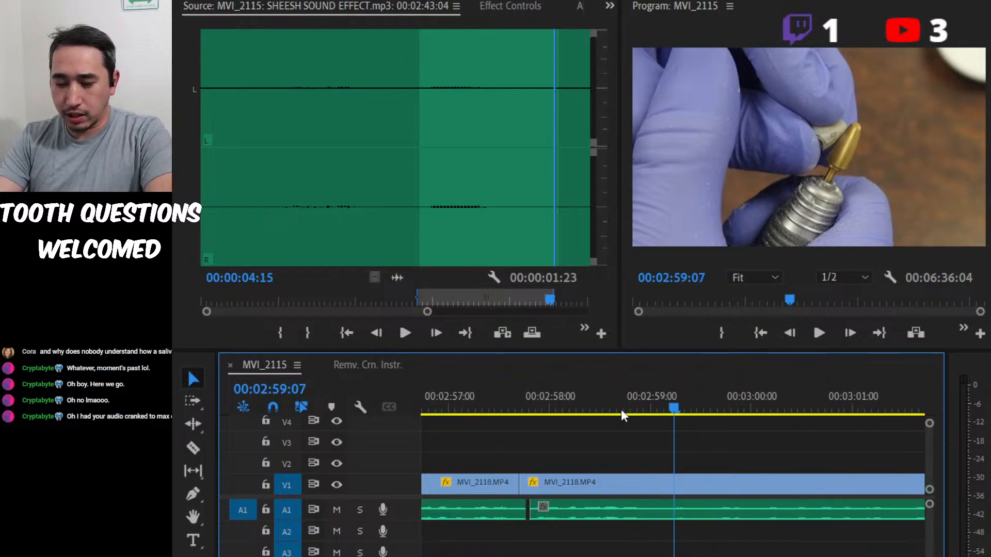
left_click(510, 395)
key("space")
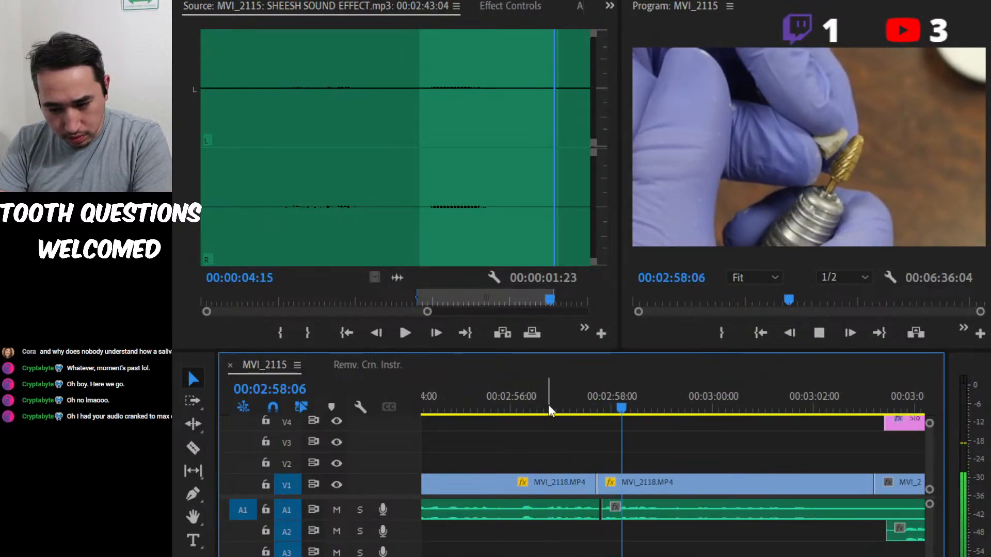
key("space")
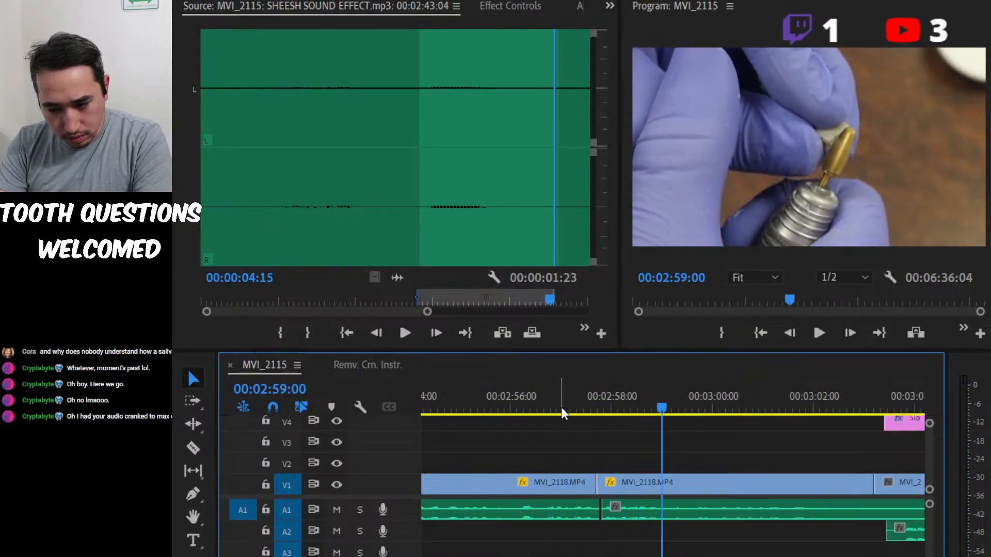
Trim the start of the new A1 take and place it directly against the first voice-over segment.
left_click(609, 511)
left_click(601, 511)
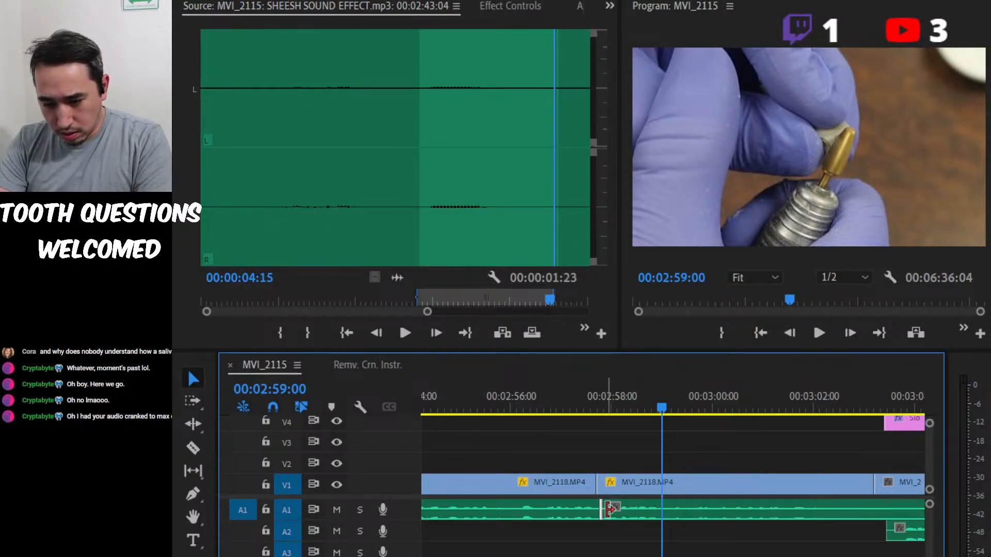
left_click_drag(611, 510, 632, 512)
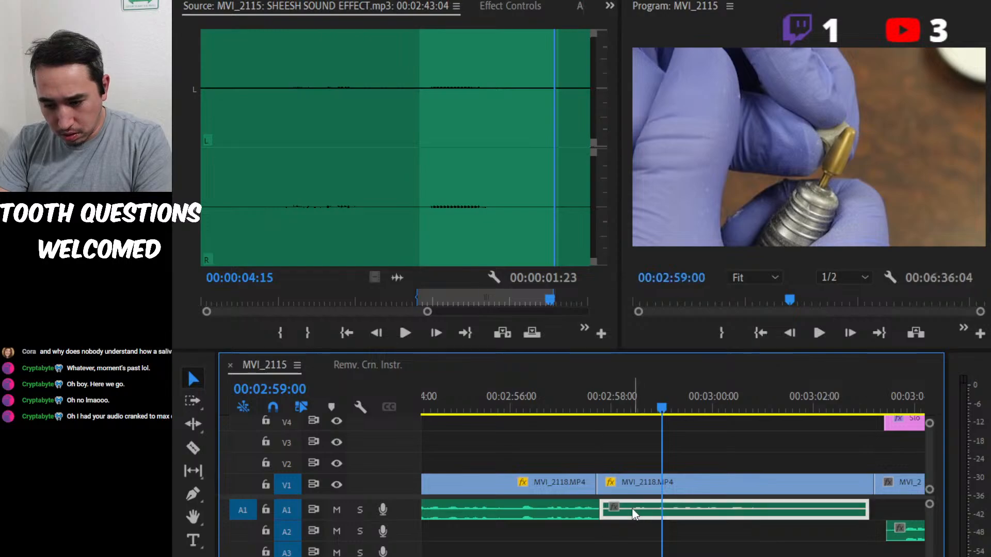
Replay the new take on A1 and trim its end back to 00:03:01:28.
left_click(584, 393)
key("space")
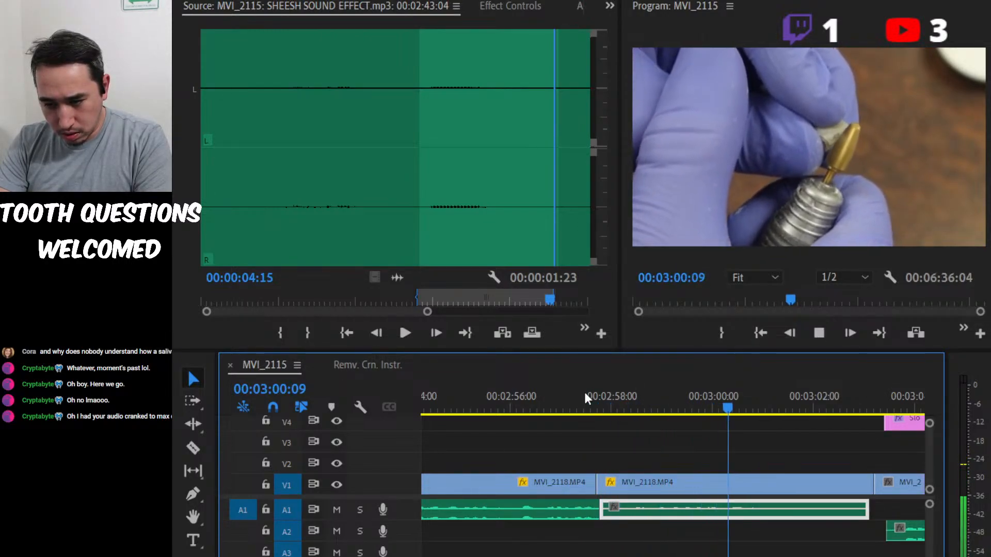
key("space")
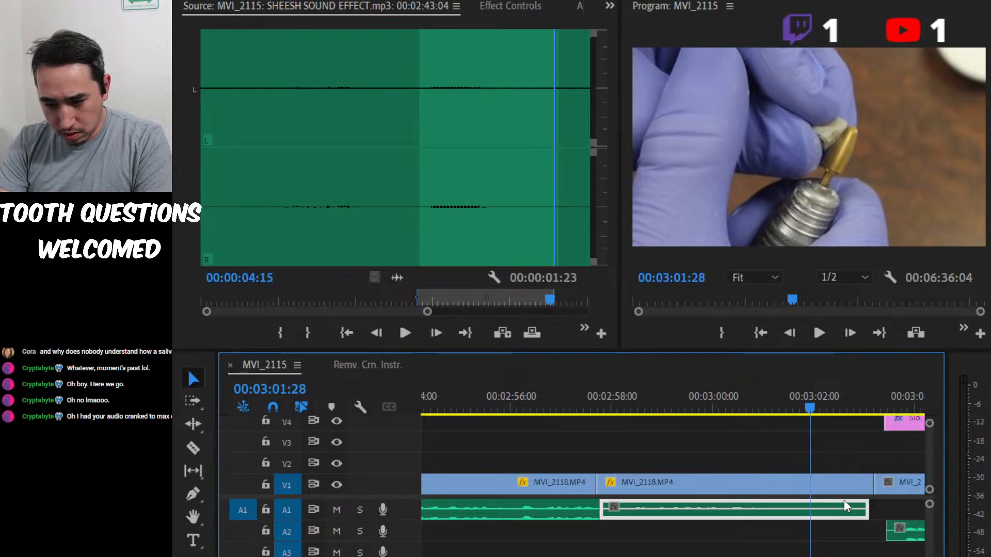
left_click_drag(861, 507, 814, 512)
key("minus")
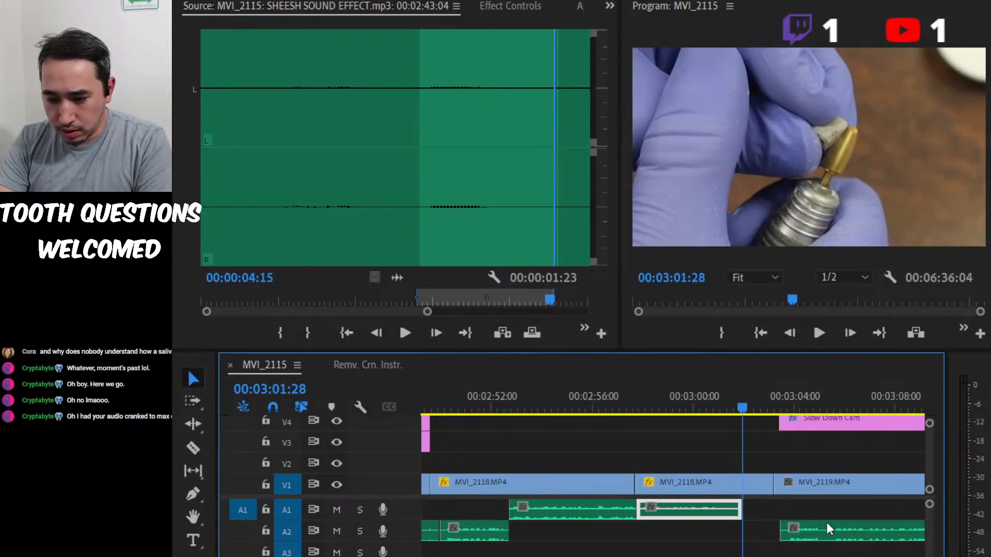
mouse_move(747, 514)
left_mouse_down()
mouse_move(731, 513)
mouse_move(743, 514)
left_mouse_up()
Replay the voice-over's ending and ripple-trim the second MVI_2118 clip on V1 to end at 00:03:01:27.
left_click_drag(751, 401, 715, 409)
key("space")
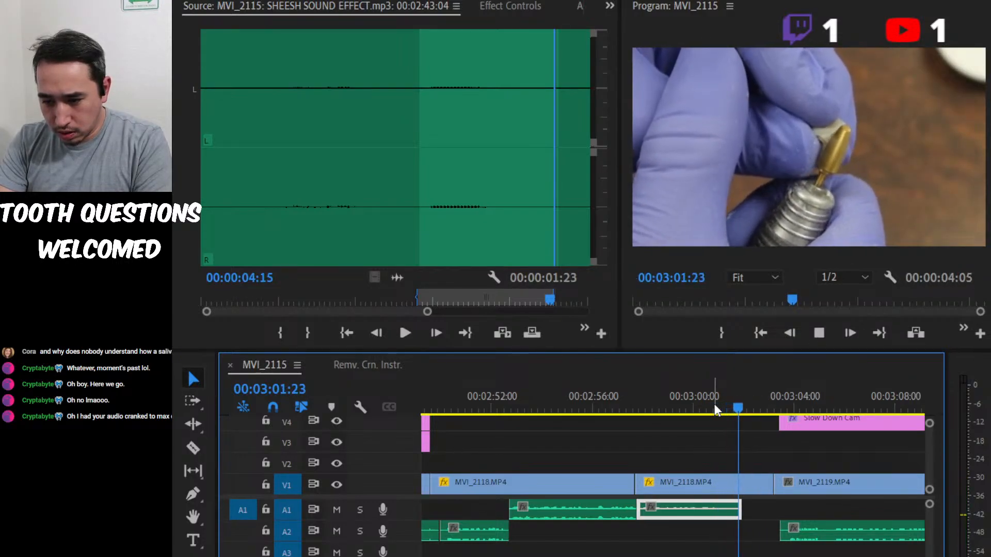
key("space")
key("Left")
key("Left")
key("Left")
key("Left")
key("Left")
key("Left")
key("Left")
key("Left")
key("Left")
key("Left")
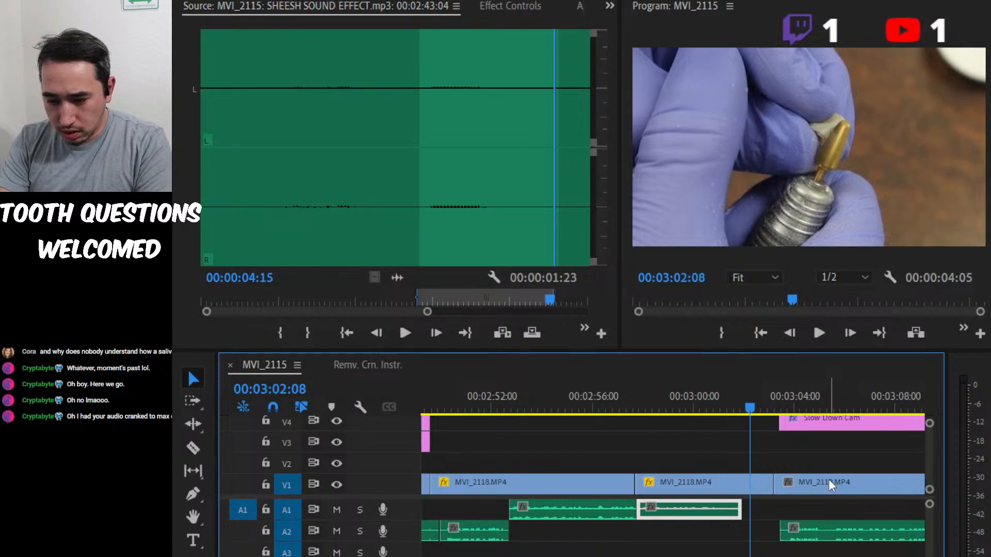
key("Left")
key("Left")
key("Left")
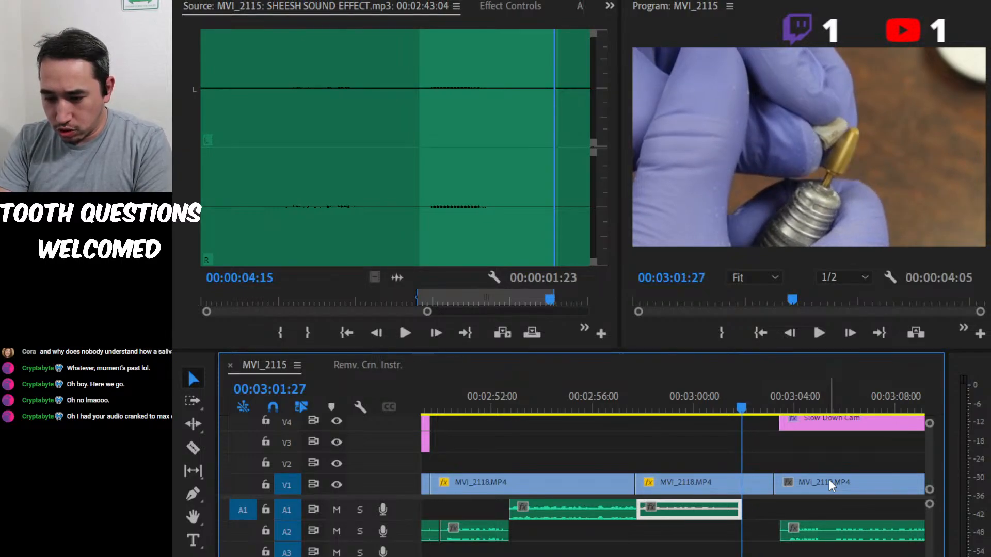
left_click_drag(763, 482, 733, 482)
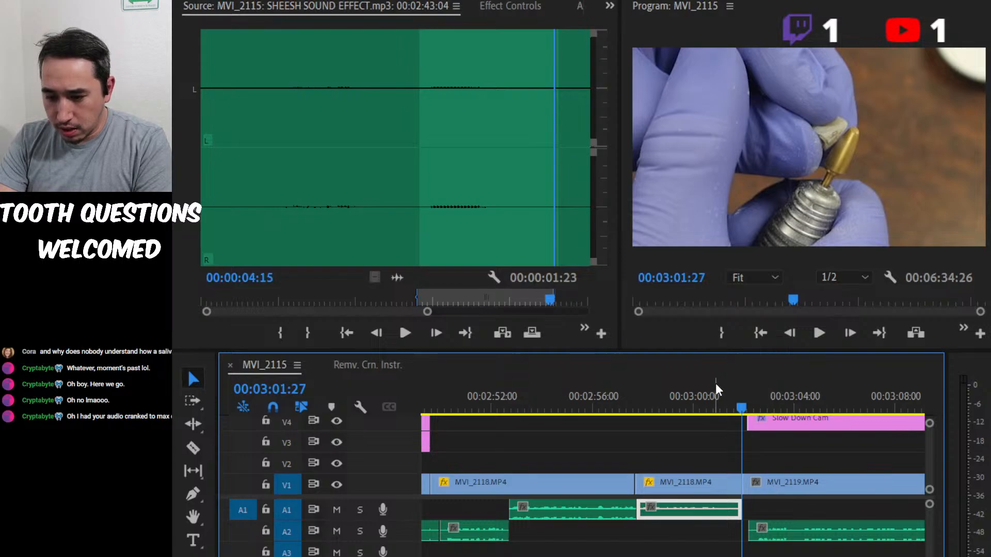
Play from the new voice-over's end through the Slow Down Cam section into MVI_2141, stopping at 00:03:27:14.
left_click(708, 405)
key("space")
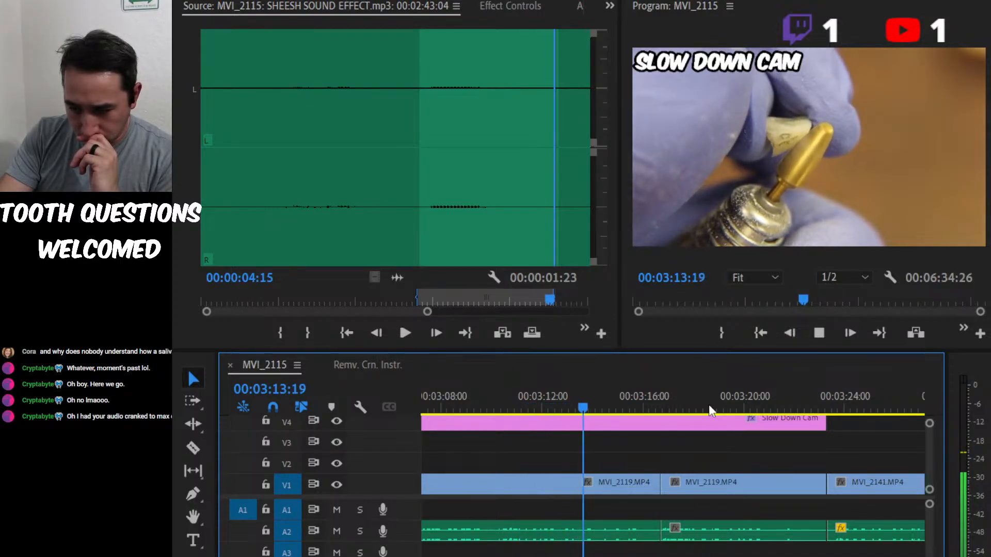
key("minus")
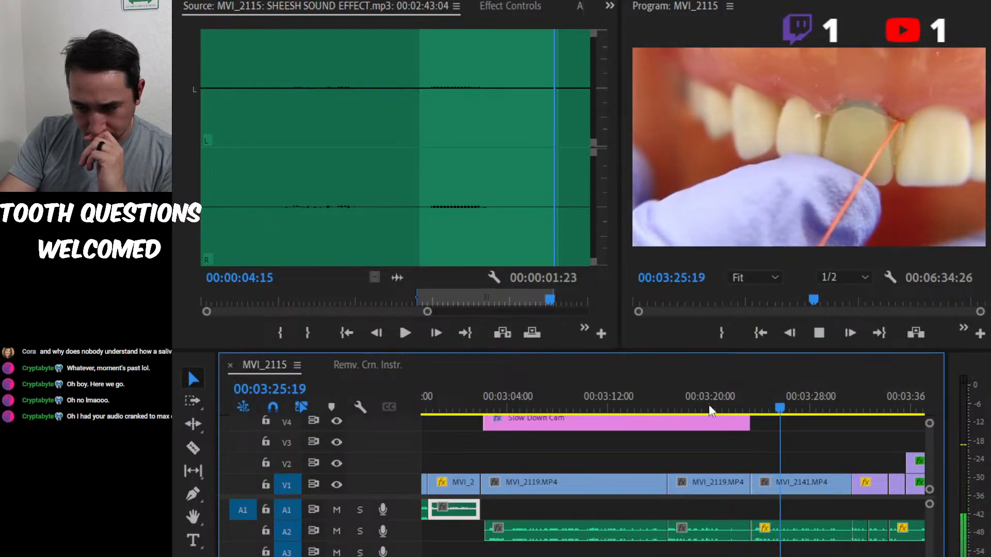
key("space")
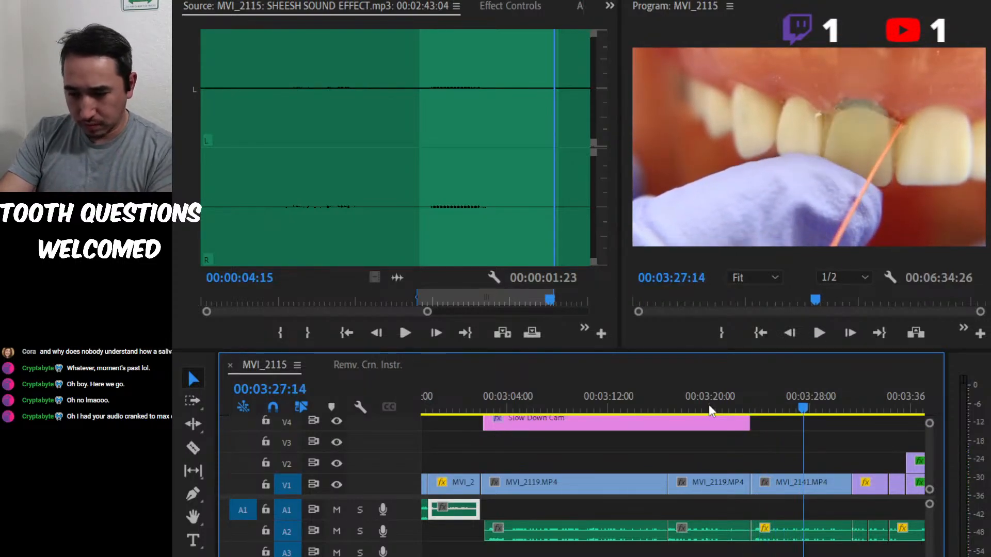
left_click(764, 395)
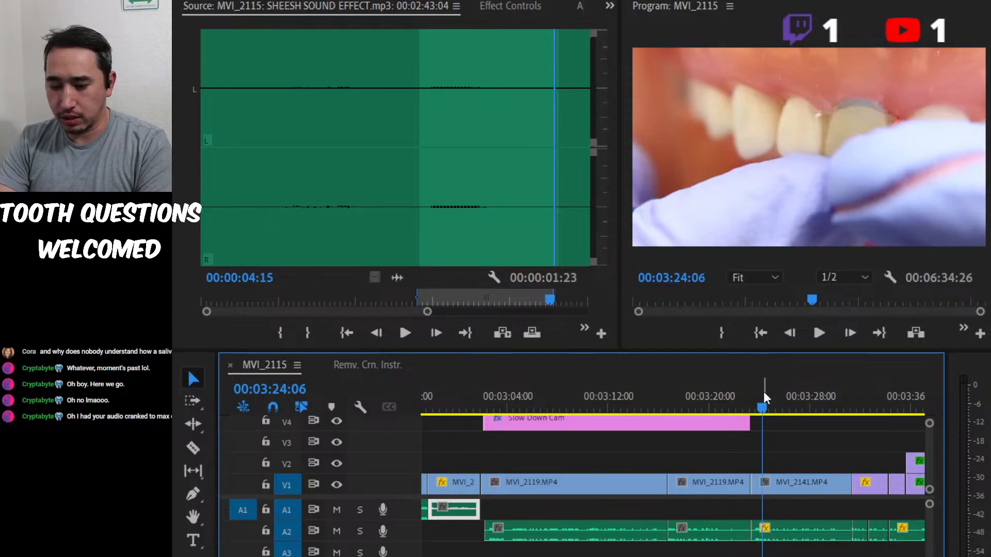
key("t")
left_click(844, 63)
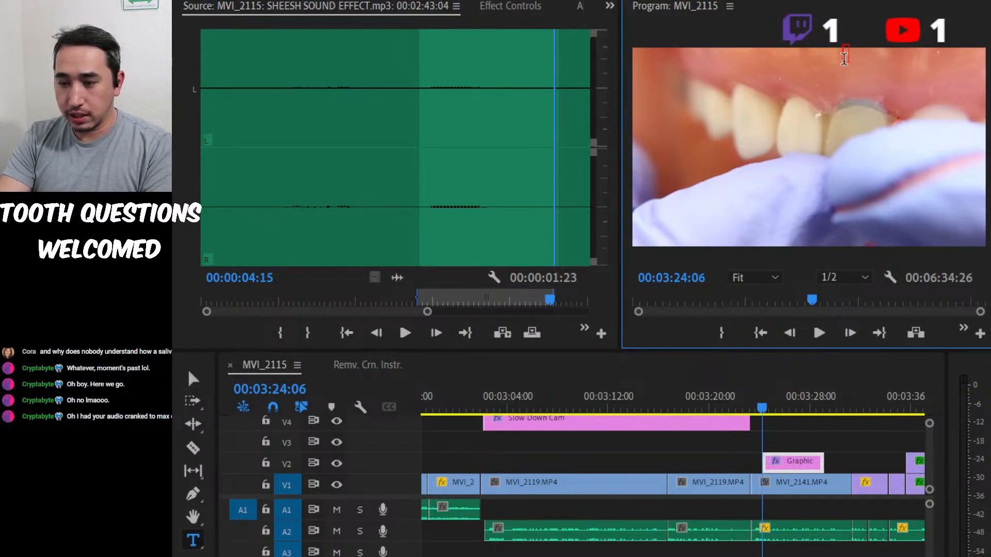
left_click(798, 459)
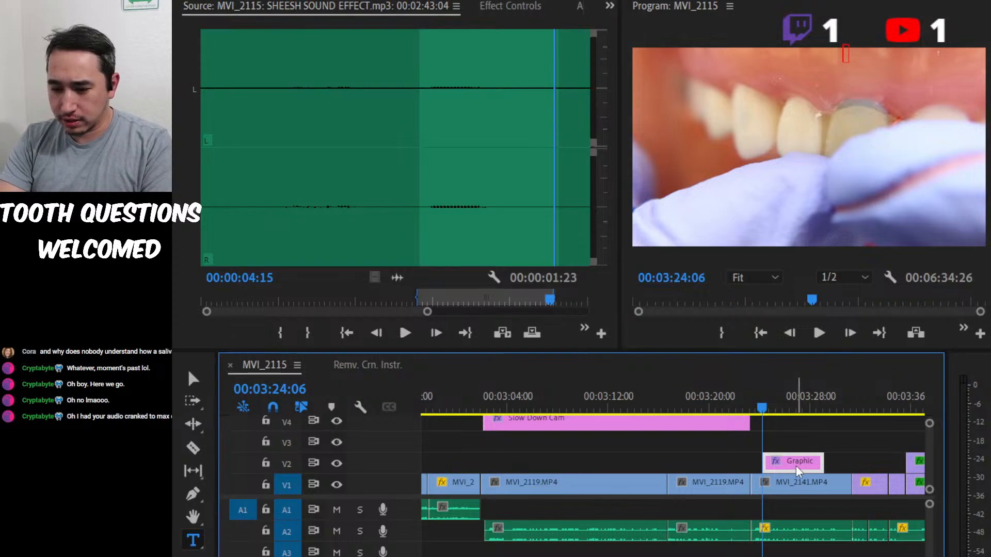
key("Delete")
Move the Slow Down Cam title to V3 and place a copy on V4, trimmed to span the MVI_2141 clip.
left_click_drag(686, 425, 687, 447)
left_click(679, 400)
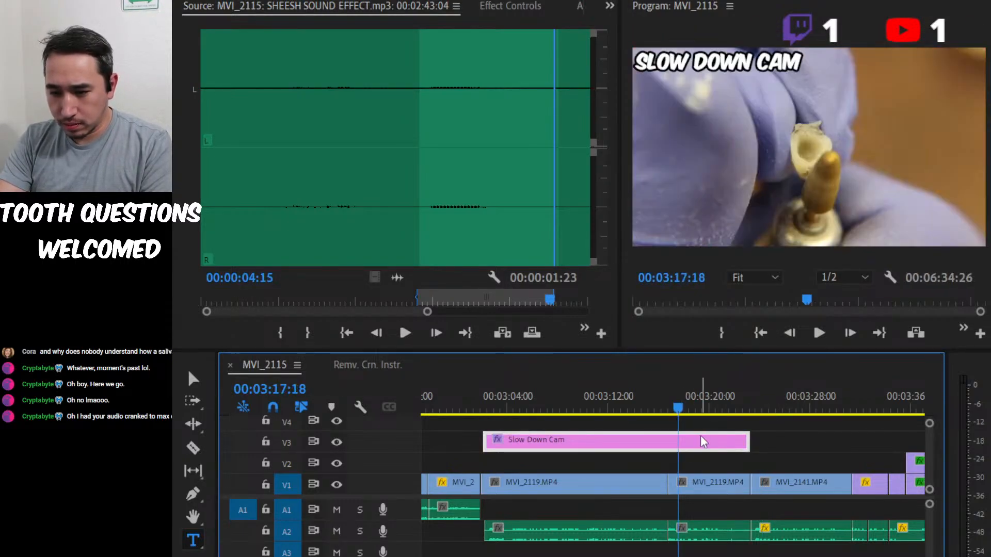
left_click_drag(711, 442, 800, 431)
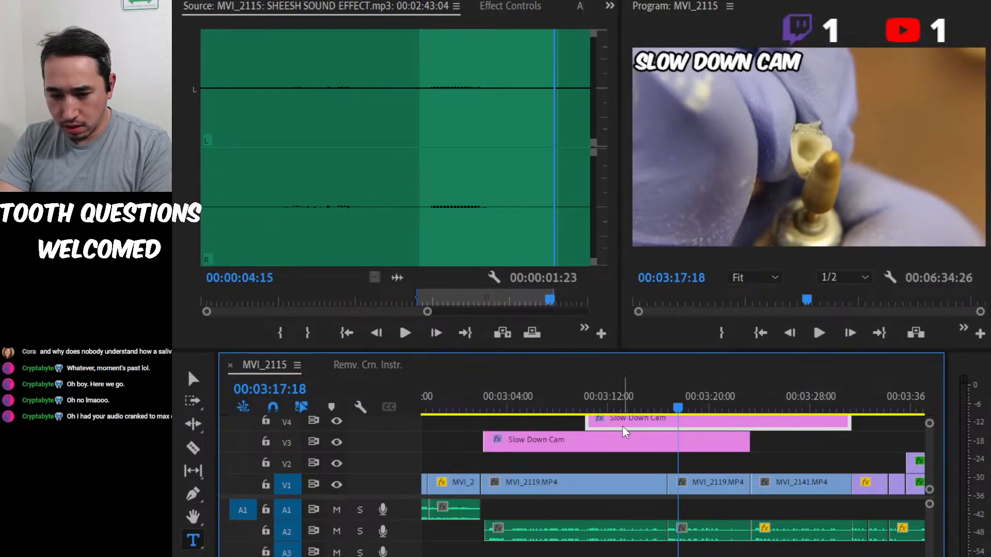
left_click_drag(588, 421, 755, 421)
Replace the text of the V4 title copy over the MVI_2141 clip with "Flashing Floss Ledge".
left_click(770, 405)
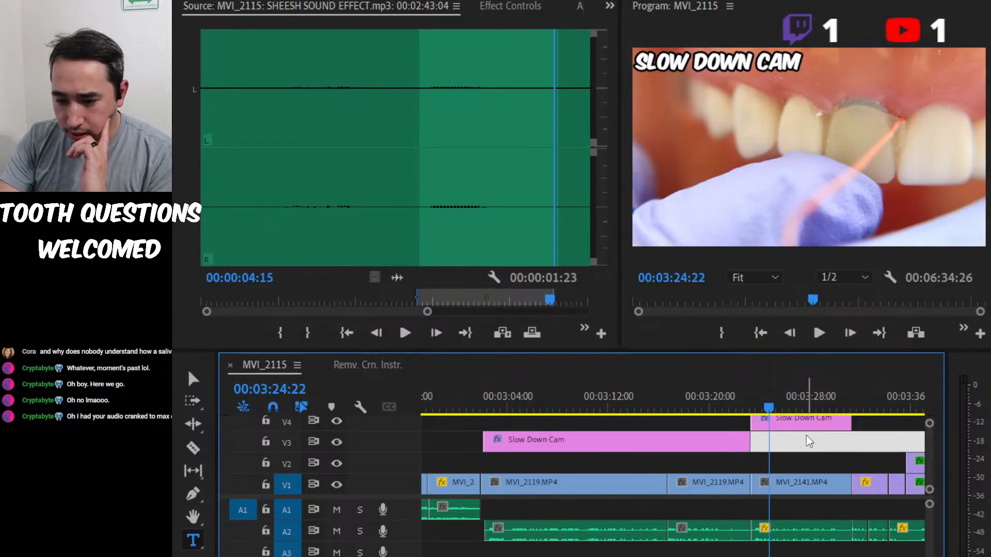
left_click(807, 434)
left_click(810, 426)
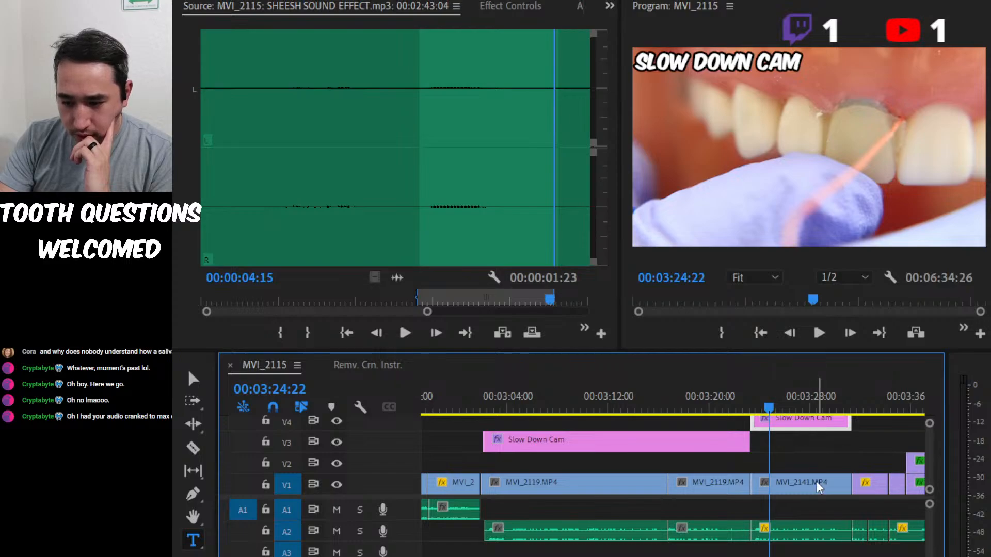
double_click(817, 483)
left_click(816, 434)
left_click(816, 425)
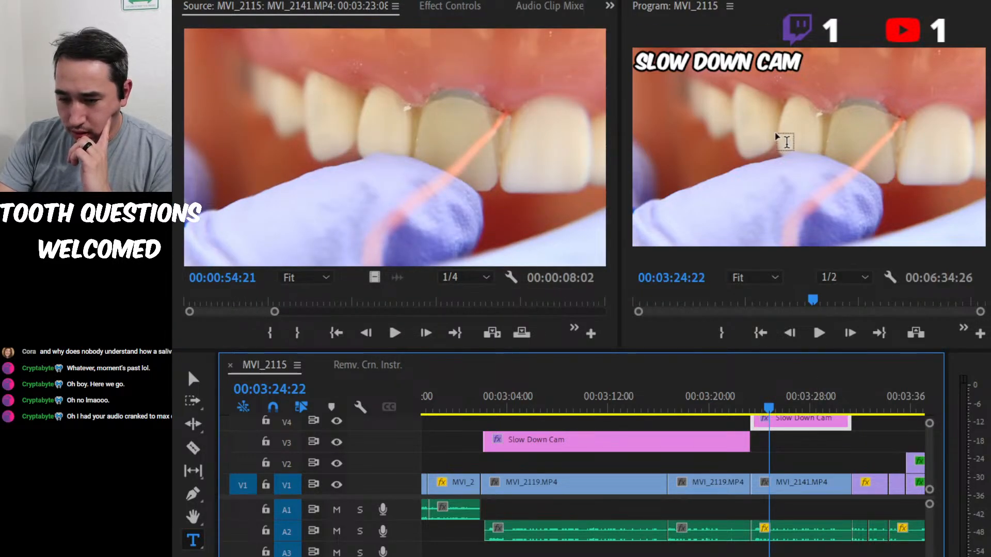
left_click(729, 76)
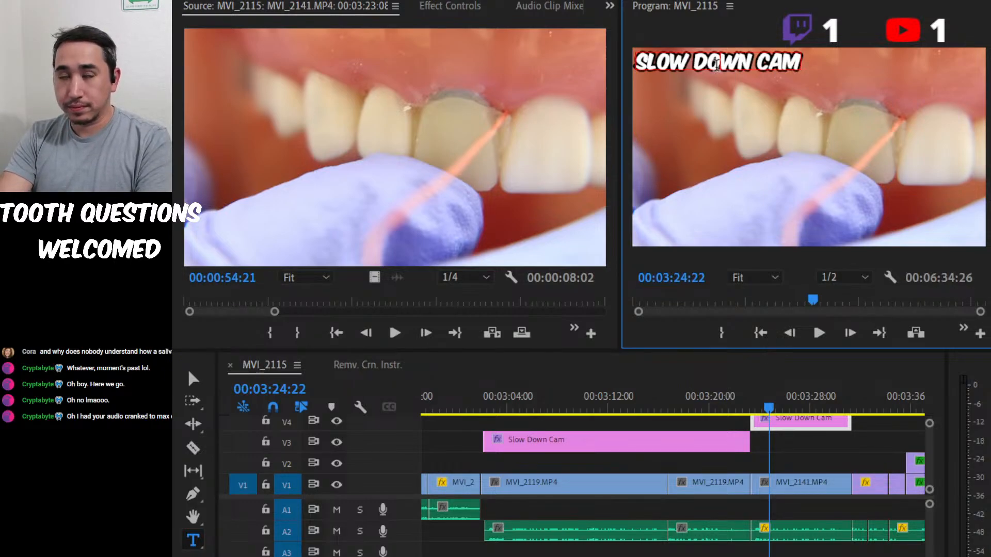
type("Fl")
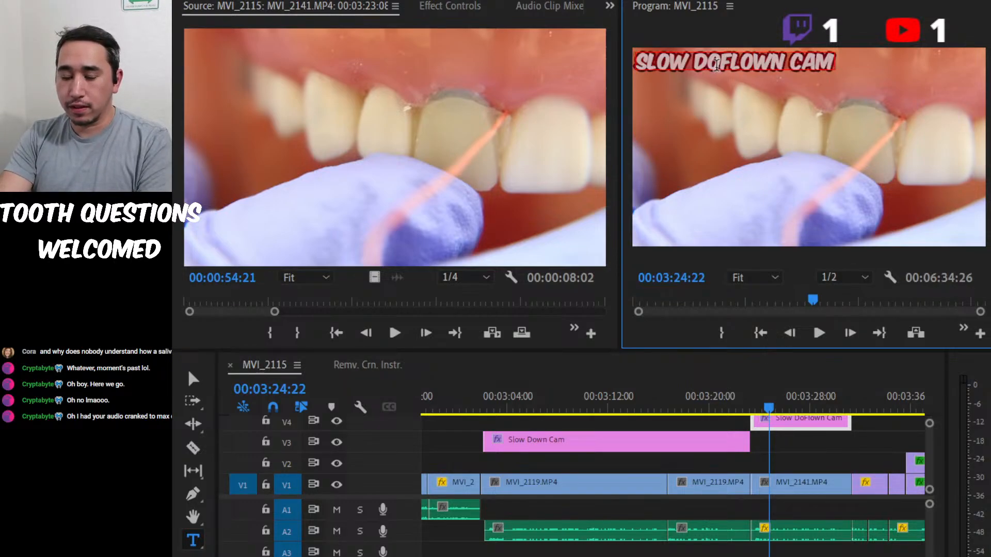
type("F")
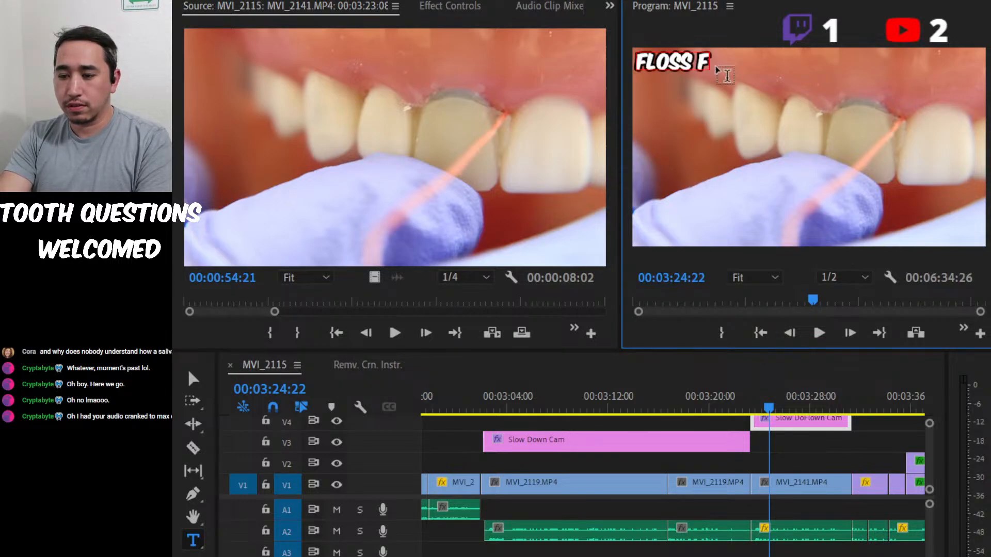
type("loss Flash")
key("ctrl+a")
type("F")
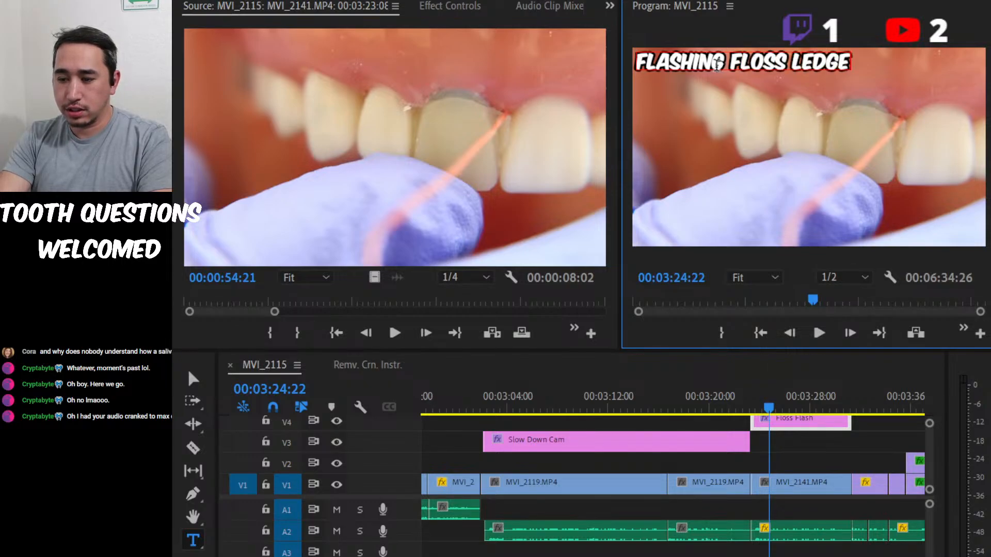
left_click(851, 449)
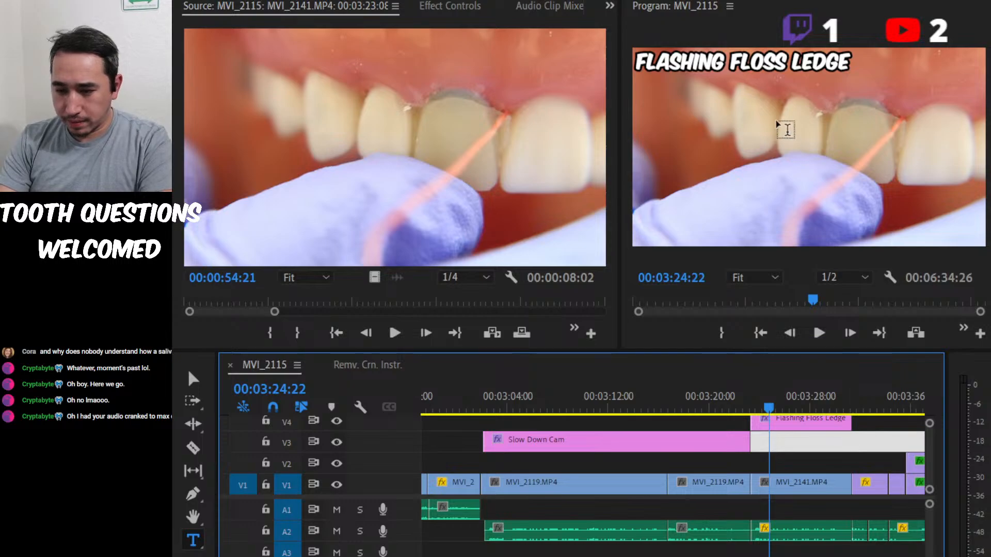
Reposition the Flashing Floss Ledge title to the upper-right area of the video frame.
left_click(762, 52)
key("v")
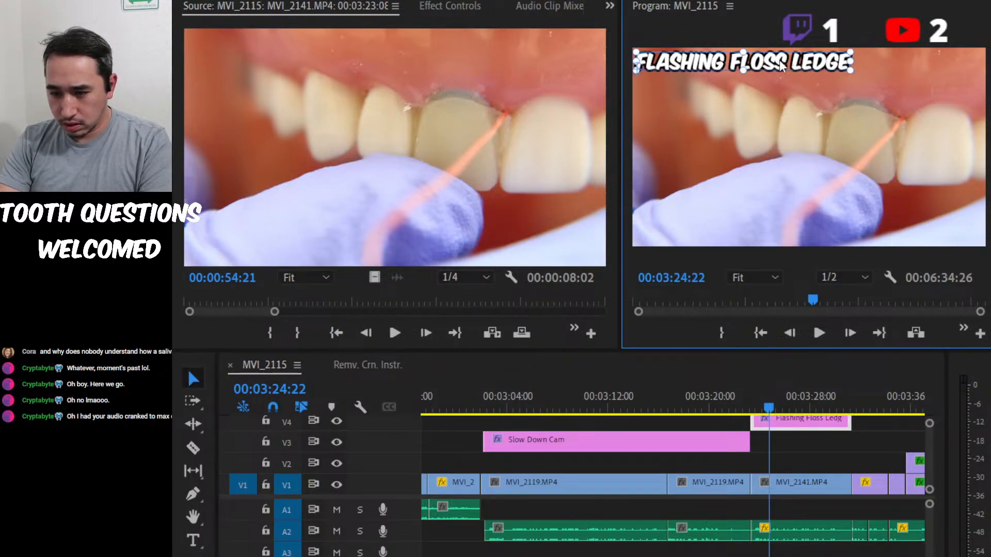
left_click_drag(781, 63, 905, 83)
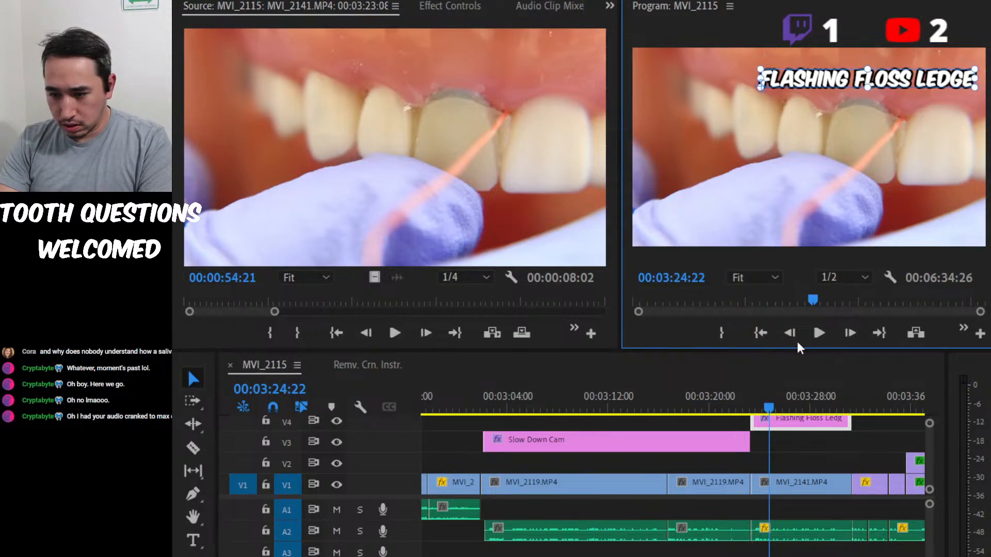
Play from just before MVI_2141 through the Check Occlusion section and stop in the flossing Bite Check clips.
left_click(745, 407)
key("space")
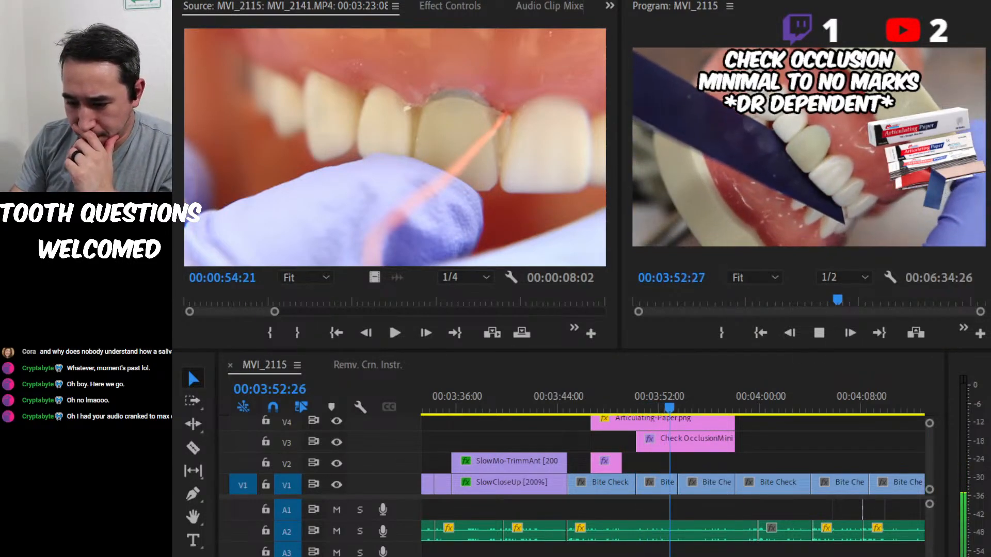
left_click(870, 194)
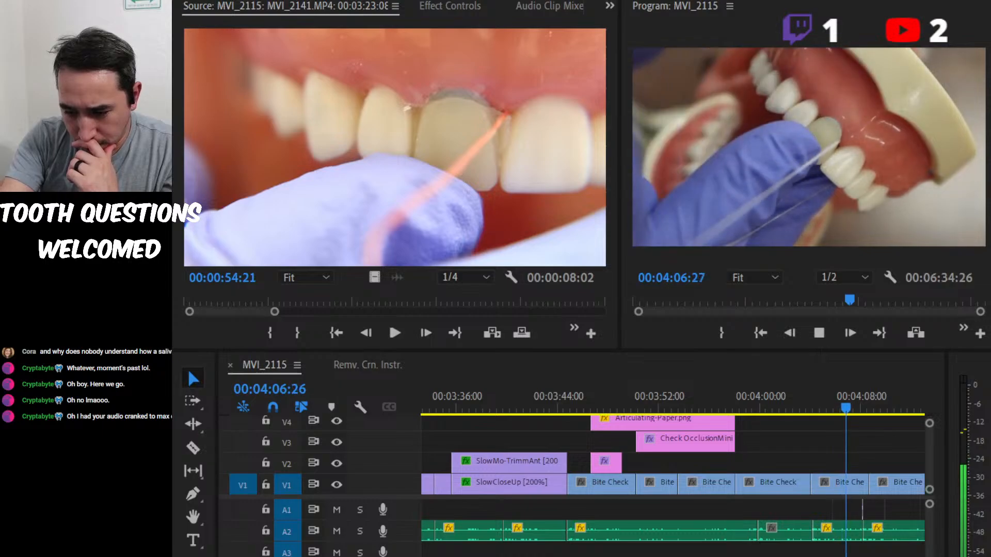
left_click(937, 182)
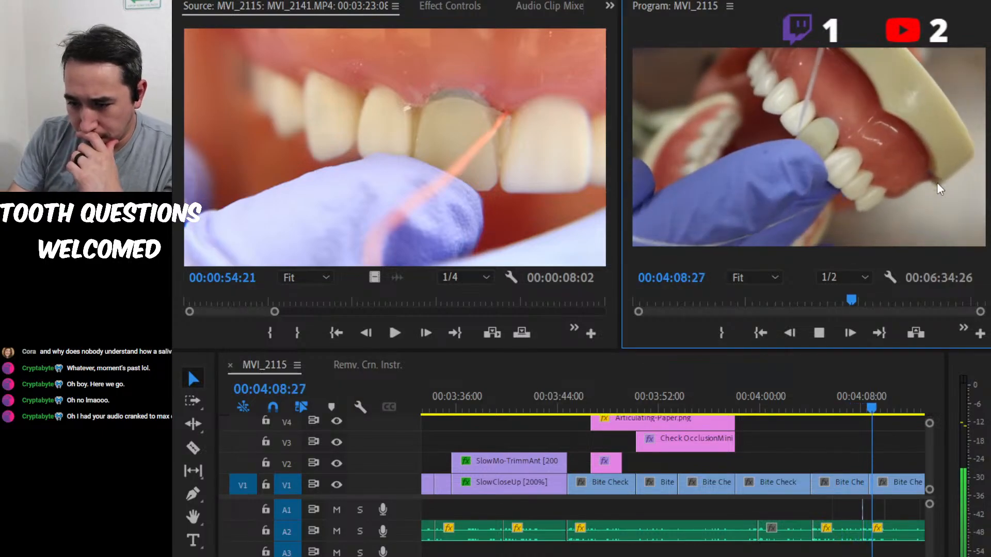
key("space")
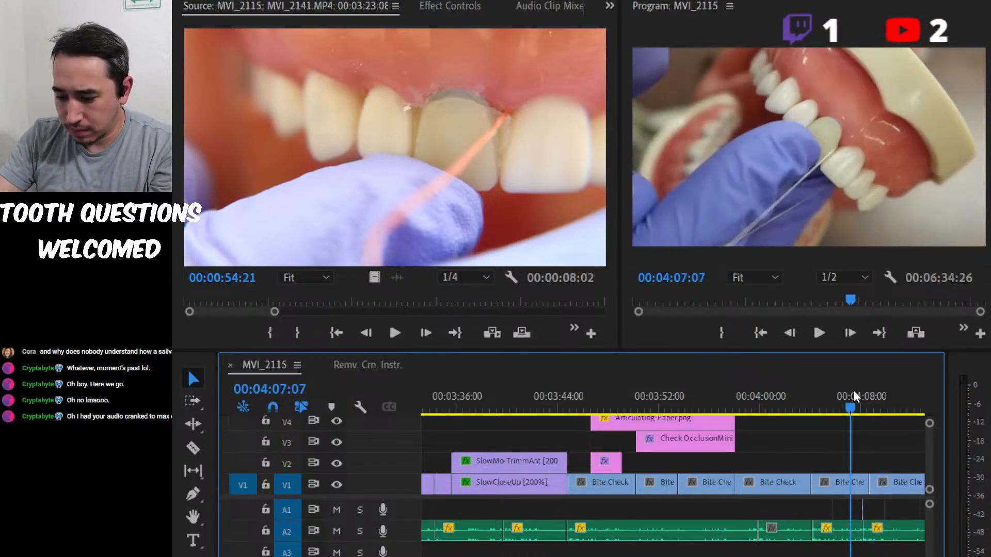
Examine the Bite Check section closely by replaying it from 00:04:02:27 to the clip boundary at about 00:04:08:20.
key("equal")
key("equal")
key("equal")
key("minus")
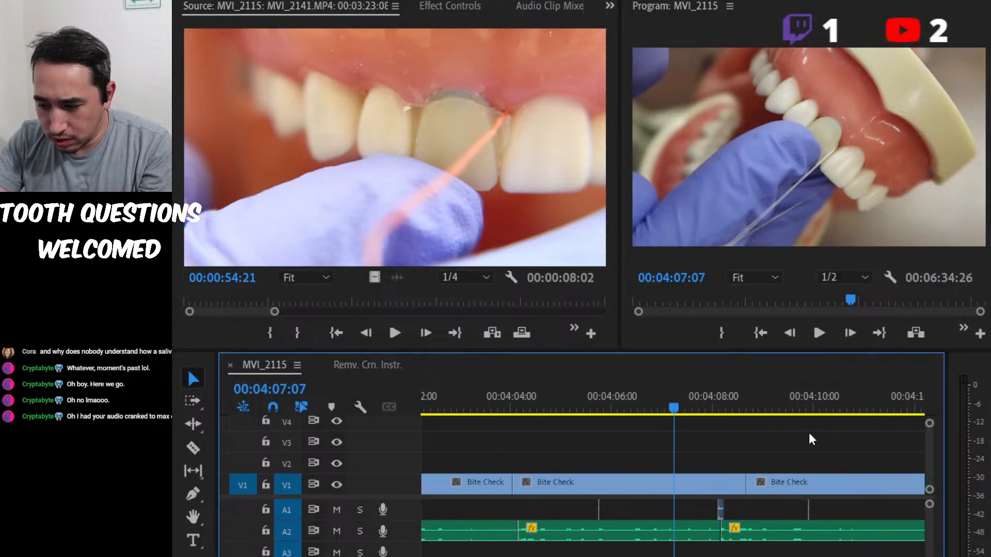
scroll(780, 466, "up", 2)
scroll(778, 469, "up", 1)
left_click(613, 409)
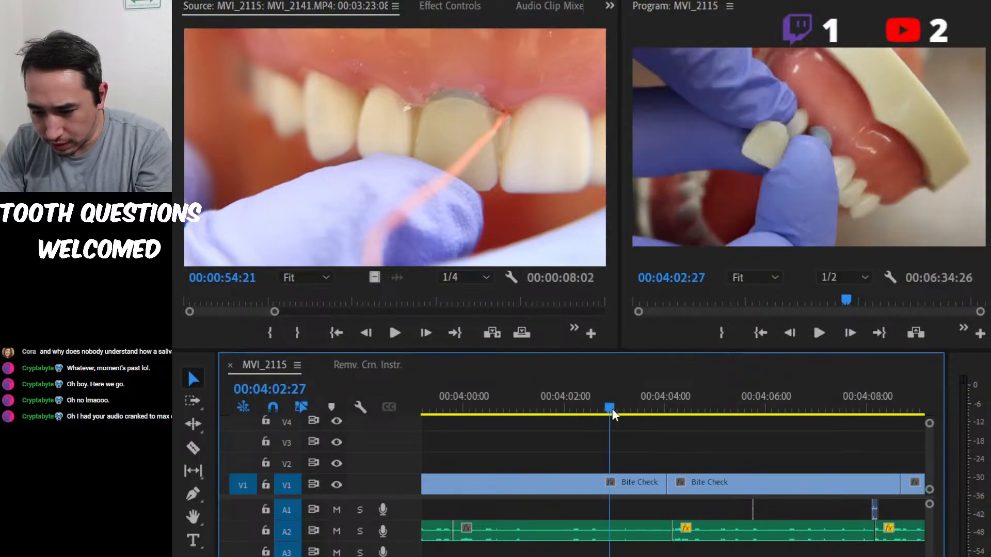
key("space")
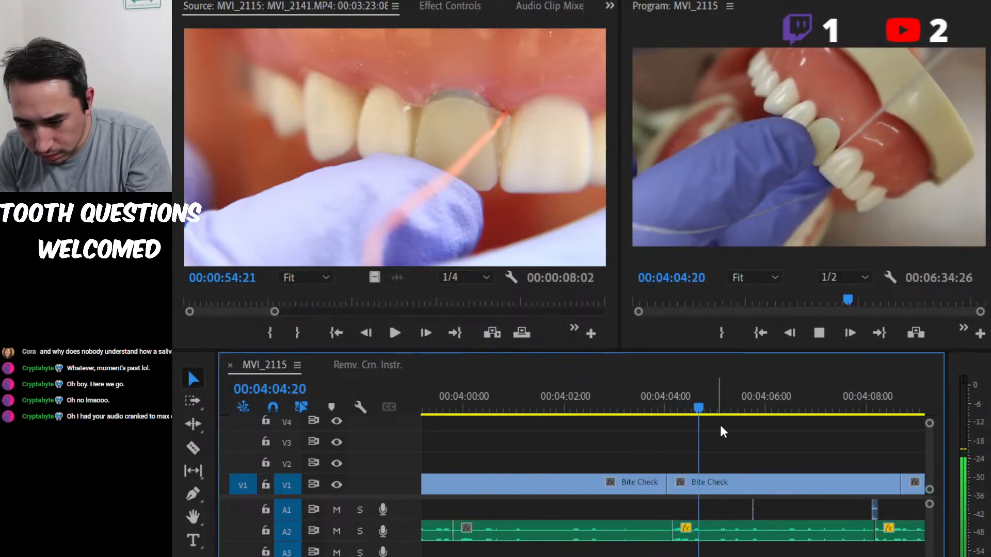
scroll(763, 462, "up", 1)
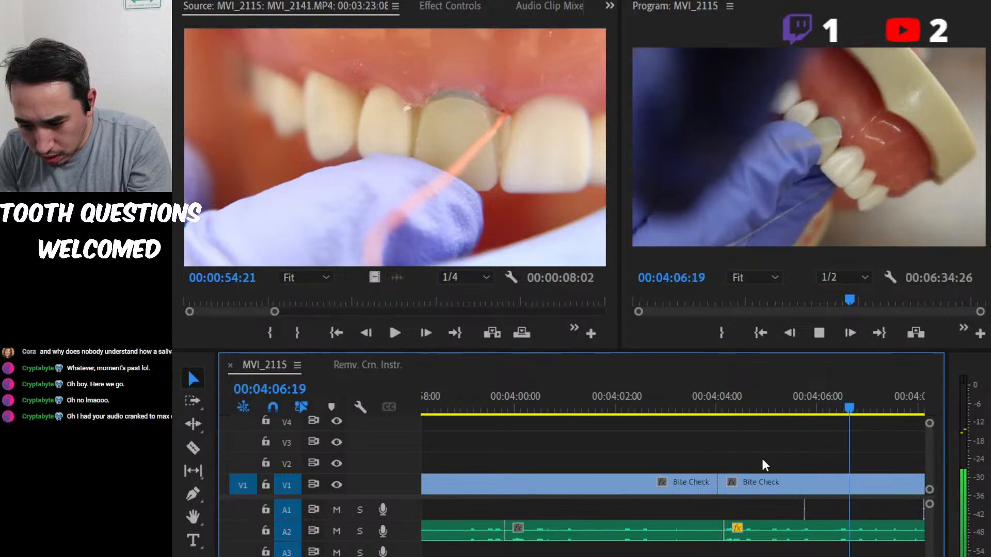
scroll(763, 462, "down", 5)
scroll(763, 465, "up", 4)
scroll(763, 465, "down", 4)
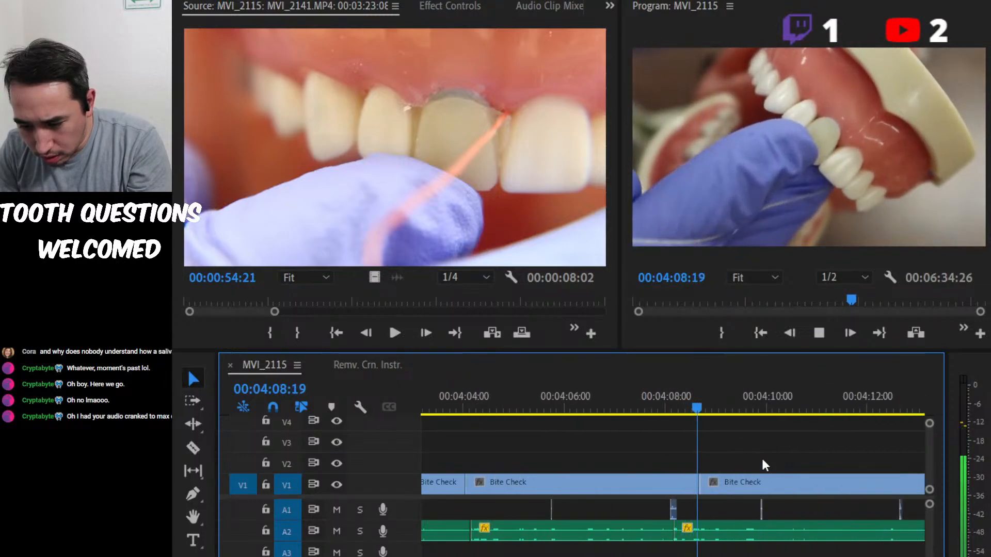
key("space")
Replay the flossing Bite Check clip and its A2 audio again, stopping at 00:04:10:07.
left_click_drag(621, 405, 476, 396)
key("space")
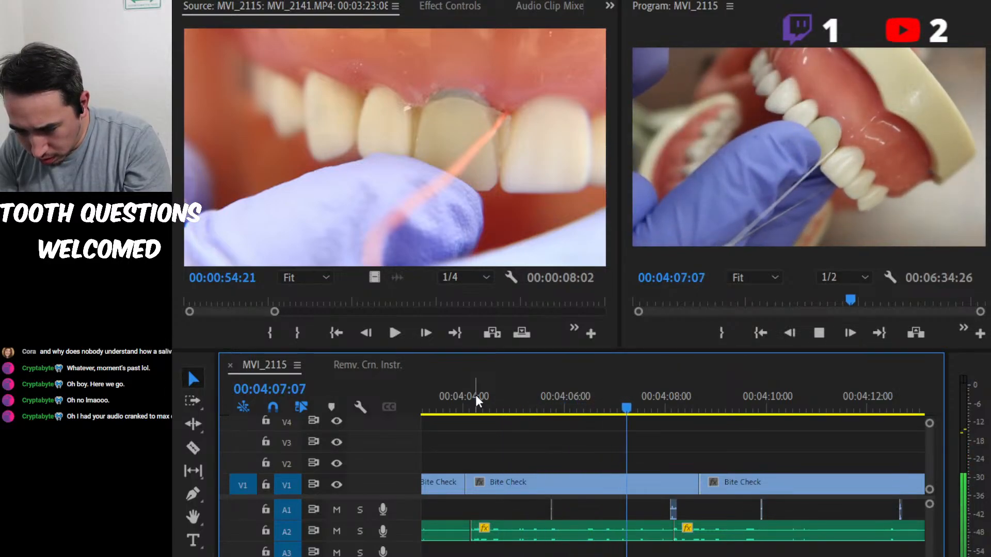
key("space")
key("space")
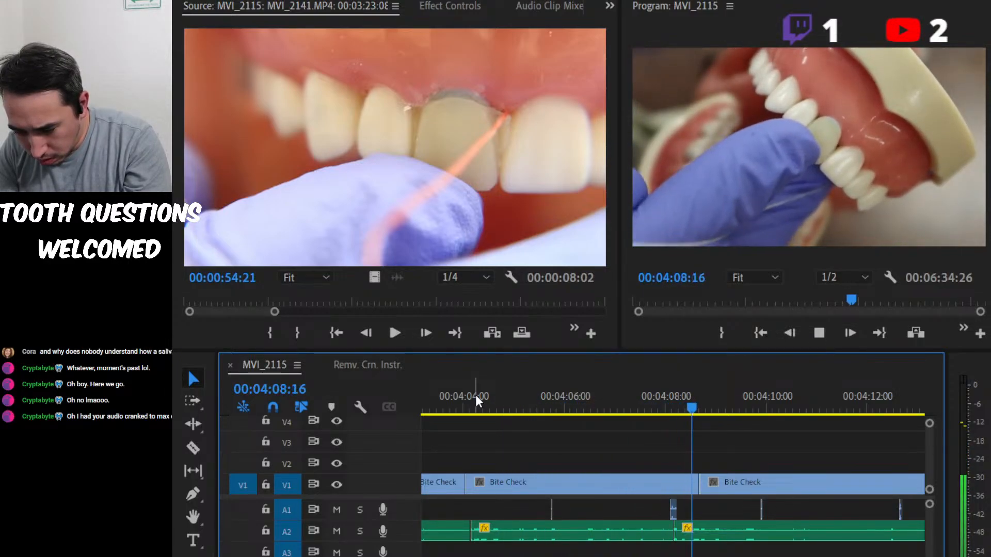
key("space")
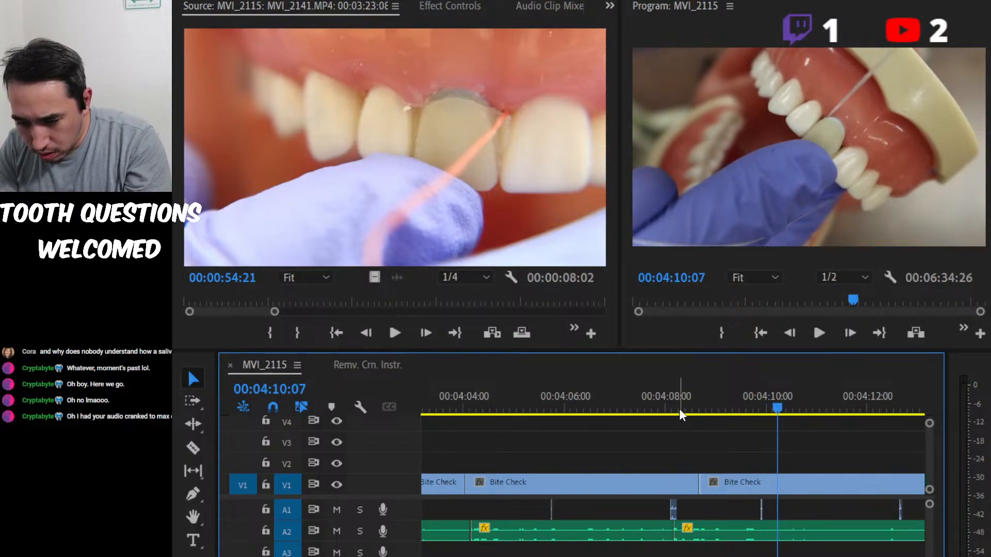
Listen repeatedly to the audio around the Bite Check boundary, stopping at 00:04:08:26.
left_click(708, 401)
key("space")
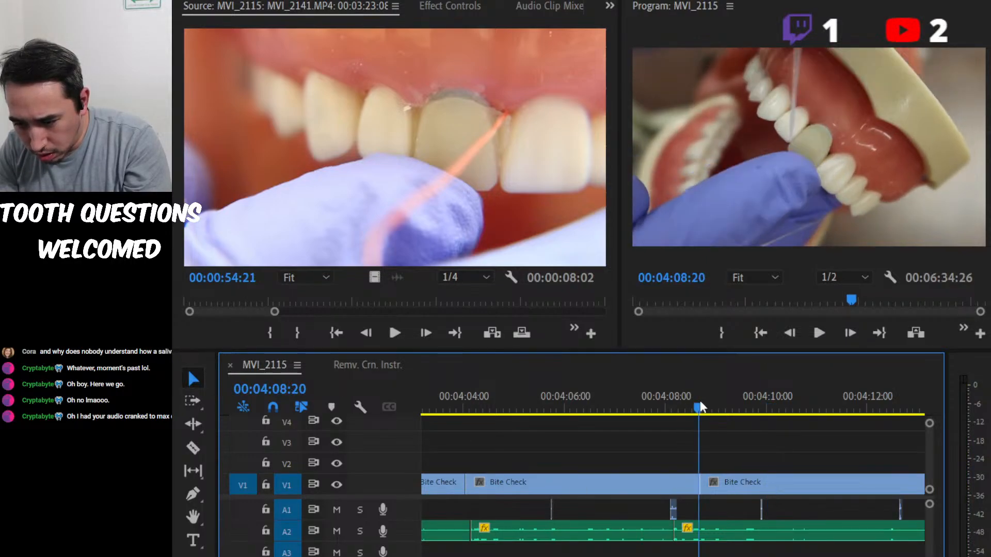
key("space")
left_click(682, 403)
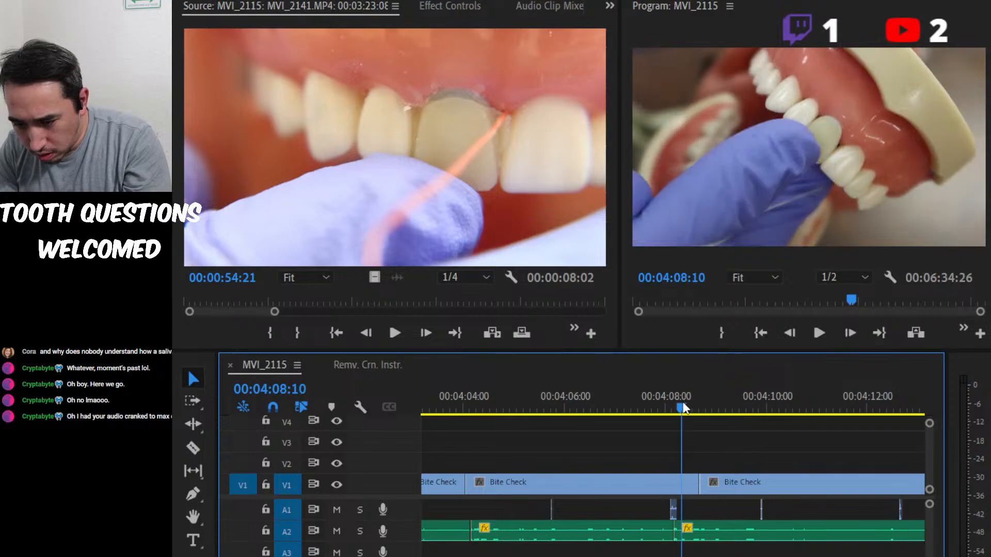
left_click(643, 401)
left_click(618, 403)
key("space")
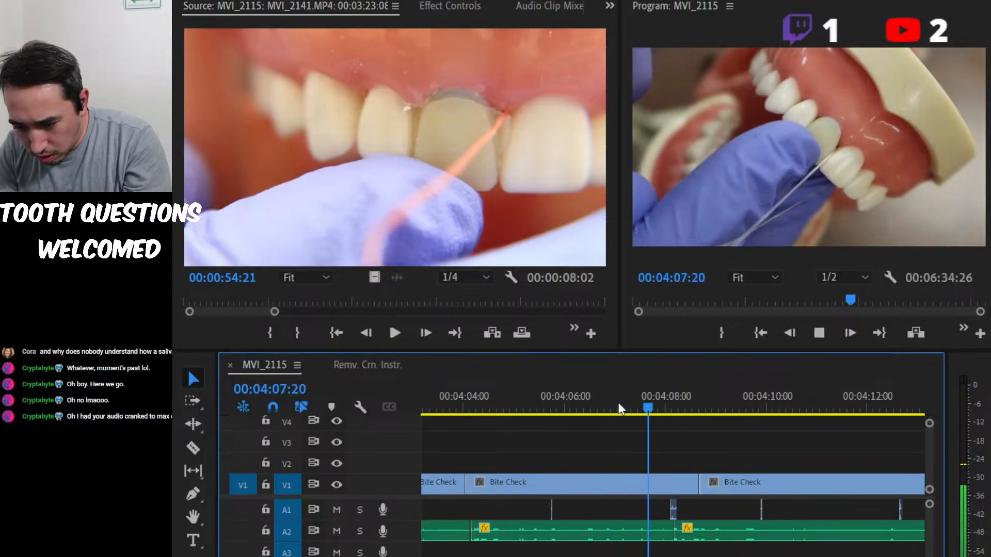
key("space")
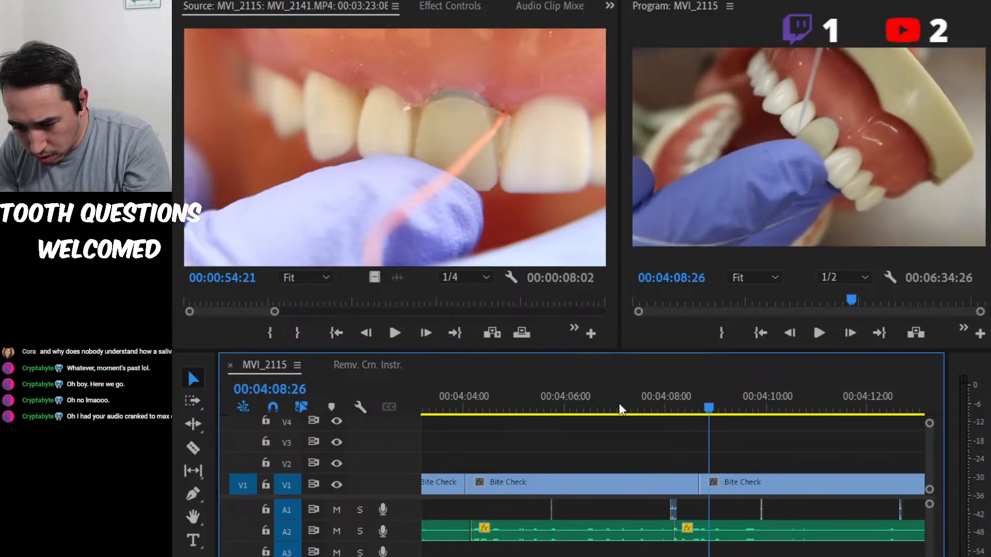
Split the A2 voice-over at 00:04:08:20 and remove the short piece before the cut.
key("Left")
key("Left")
key("Left")
key("Left")
key("Right")
key("Right")
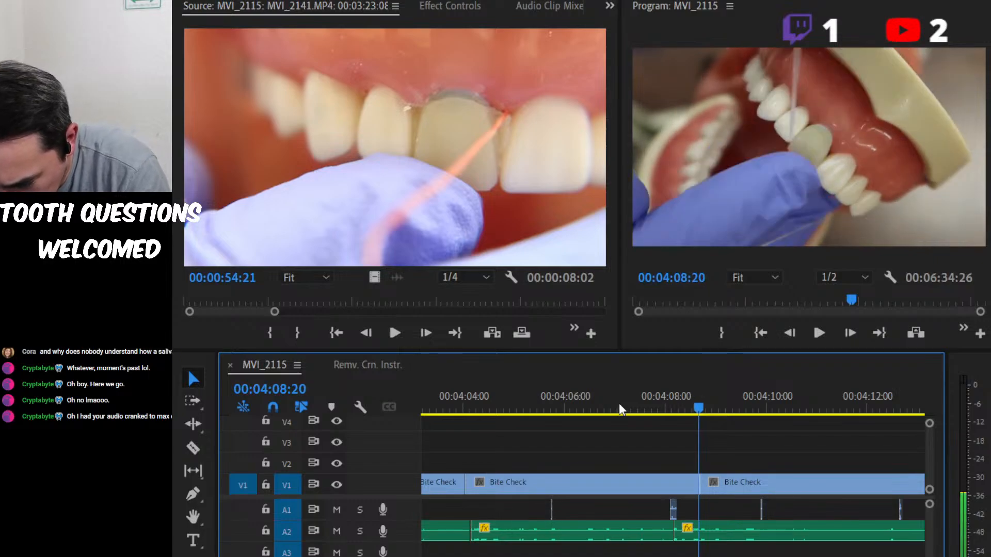
key("Left")
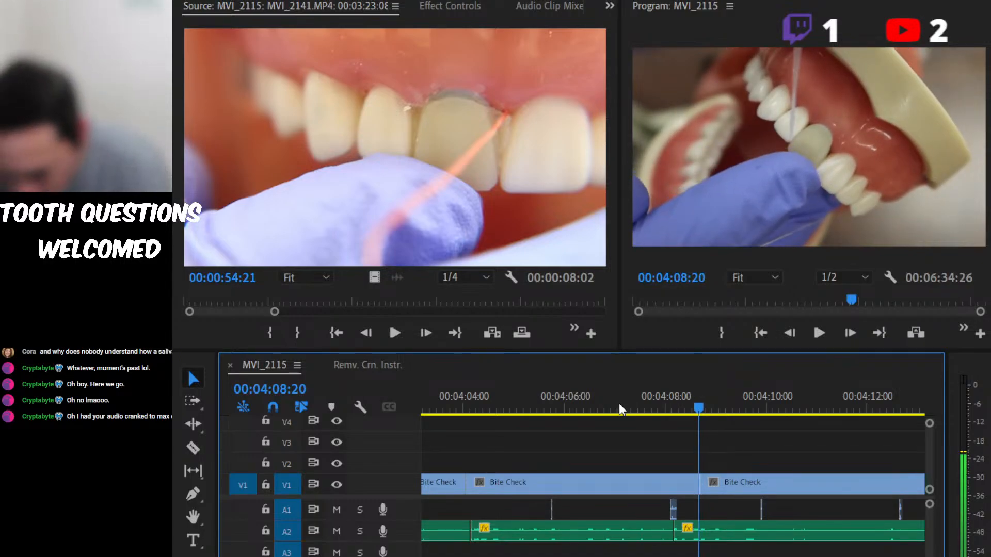
left_click(706, 533)
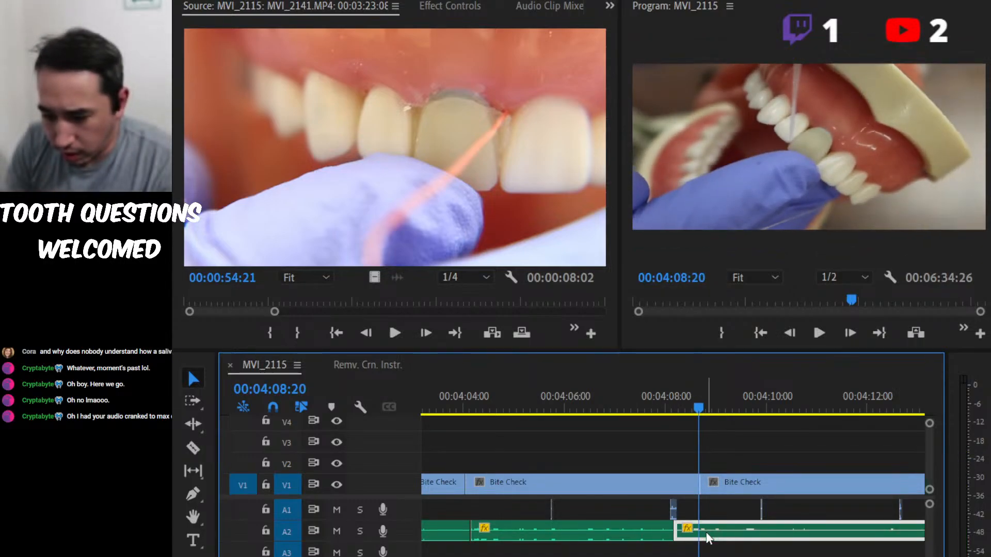
key("ctrl+k")
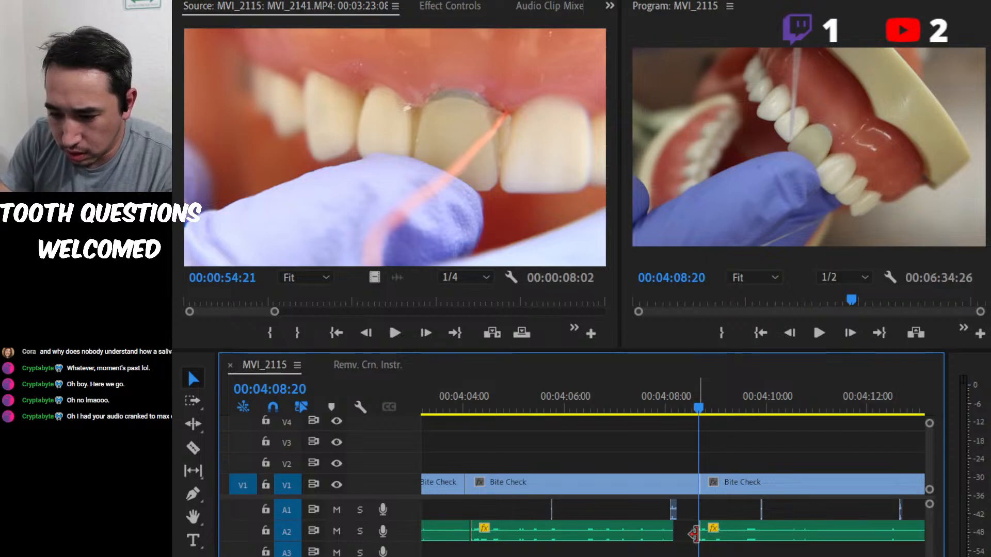
Try closing the A2 gap by moving the following audio back against the previous clip, play the result, and undo the move.
left_click_drag(744, 534, 722, 532)
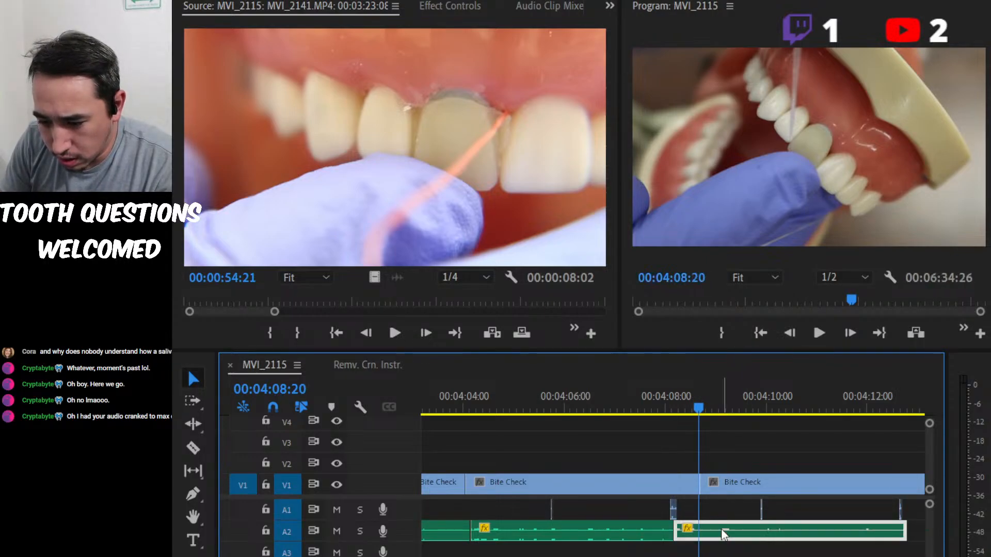
key("space")
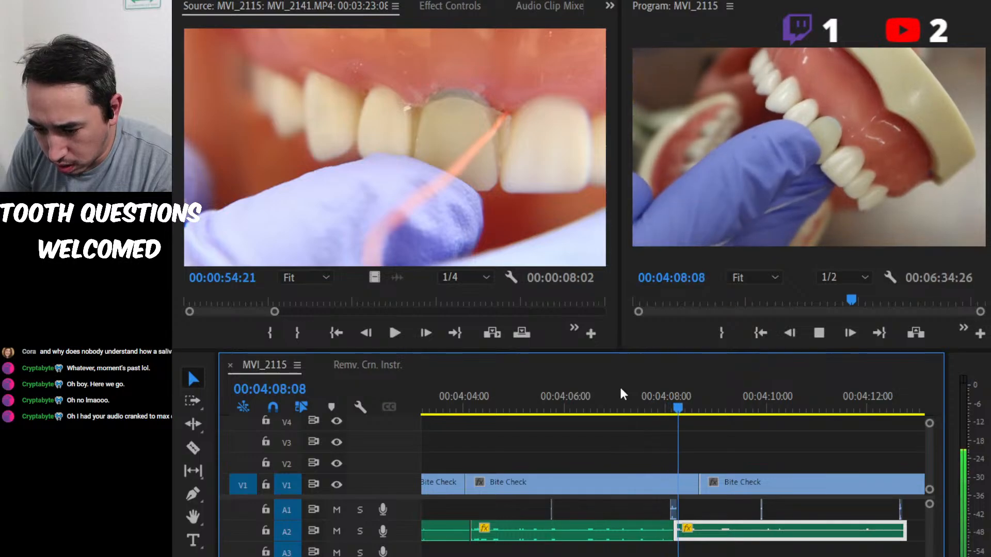
key("space")
key("ctrl+z")
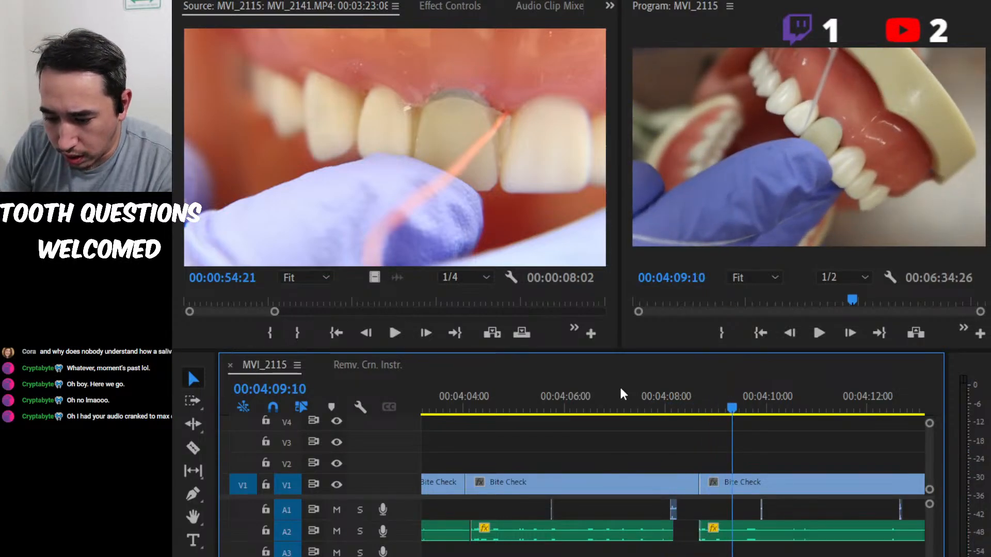
Restore the short A2 piece before 00:04:08:20 and delete the voice-over clip that follows the cut.
key("equal")
key("equal")
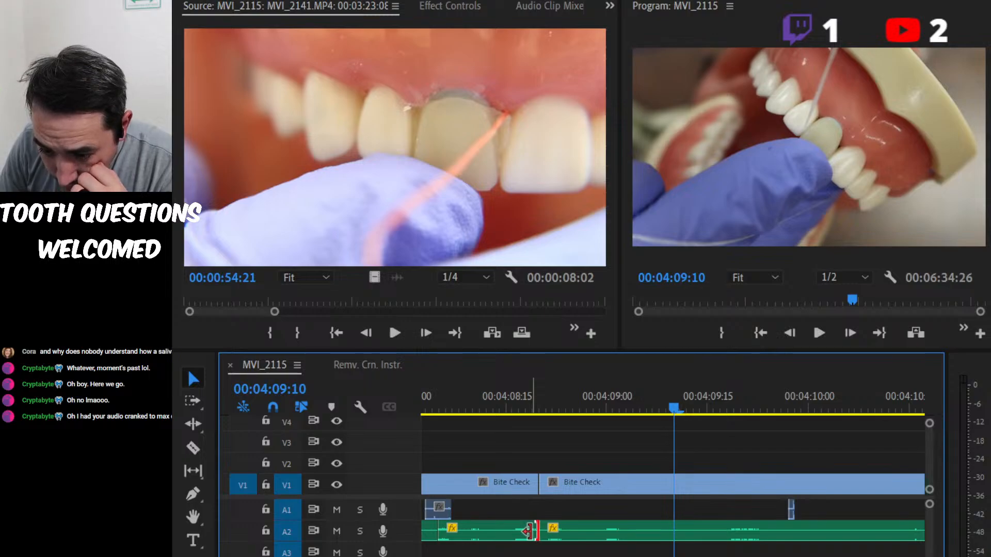
left_click(506, 392)
left_click(570, 527)
key("Delete")
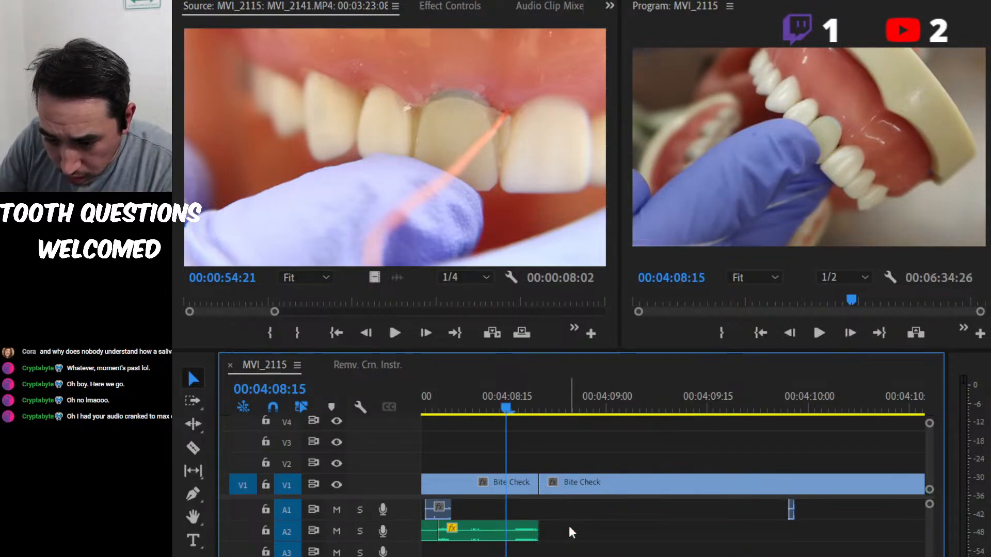
Play the Bite Check section without the following voice-over and undo the deletion of the A2 clip after the cut.
left_click(570, 527)
key("space")
key("space")
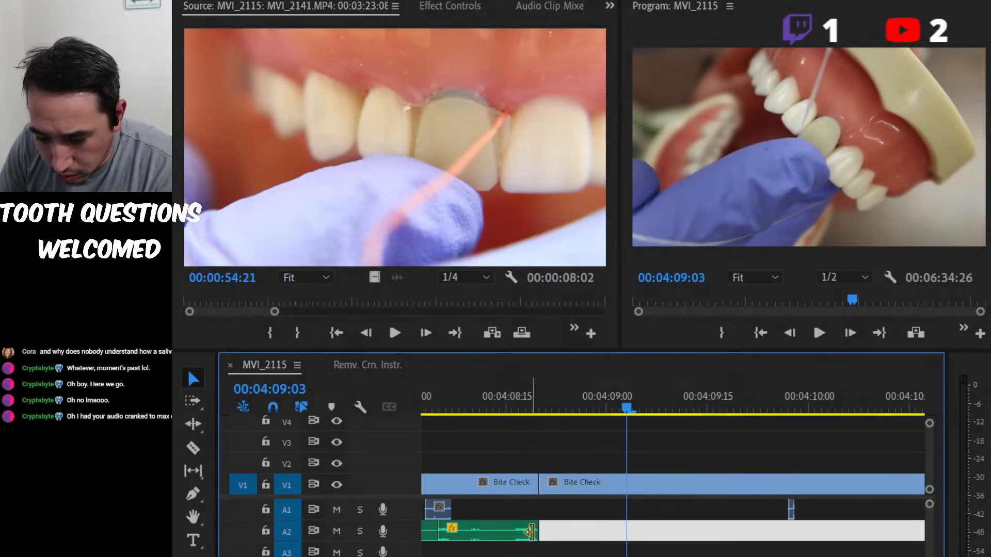
key("ctrl+z")
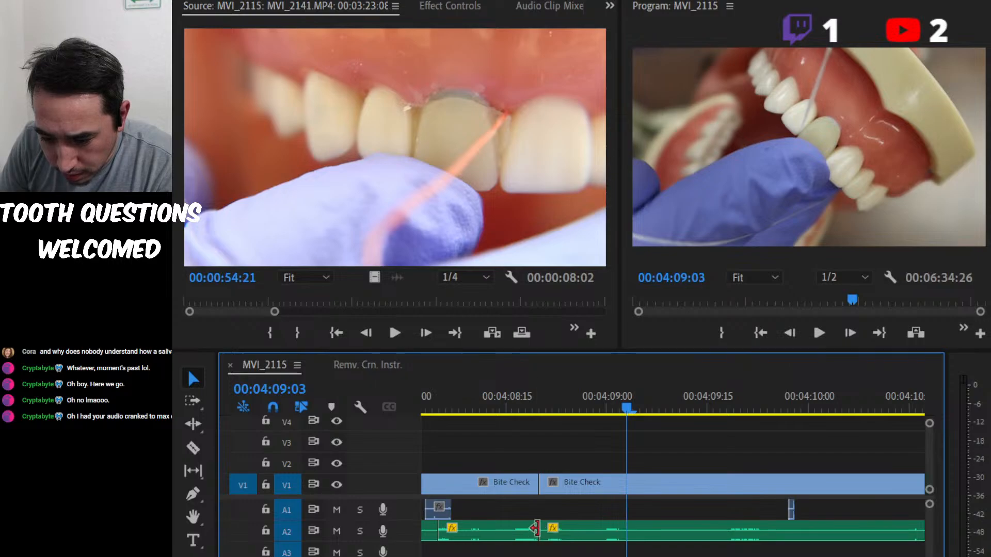
Delete the short A2 piece ending at 00:04:08:20, move the following voice-over clip slightly earlier, and listen from 00:04:08:17.
left_click(521, 537)
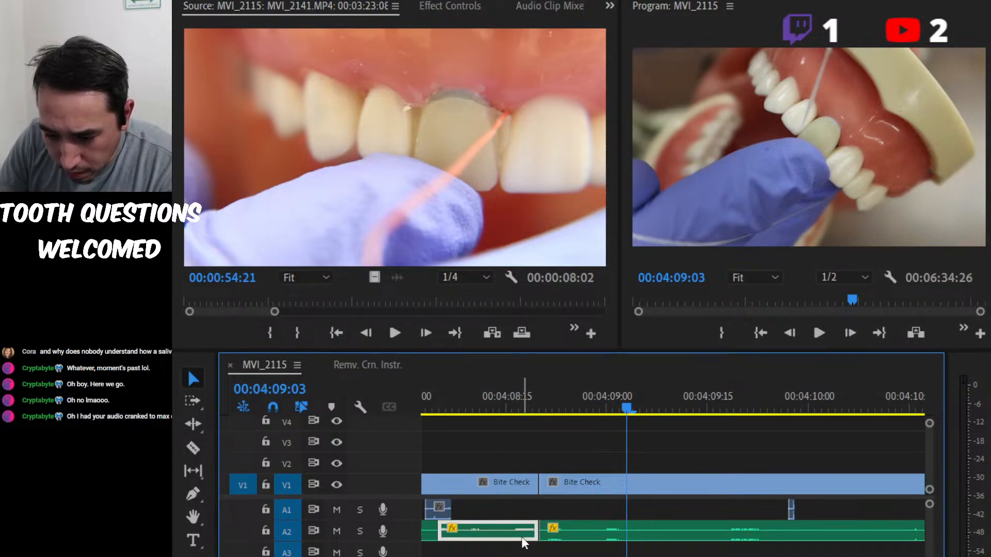
key("Delete")
left_click_drag(546, 534, 533, 535)
left_click(522, 404)
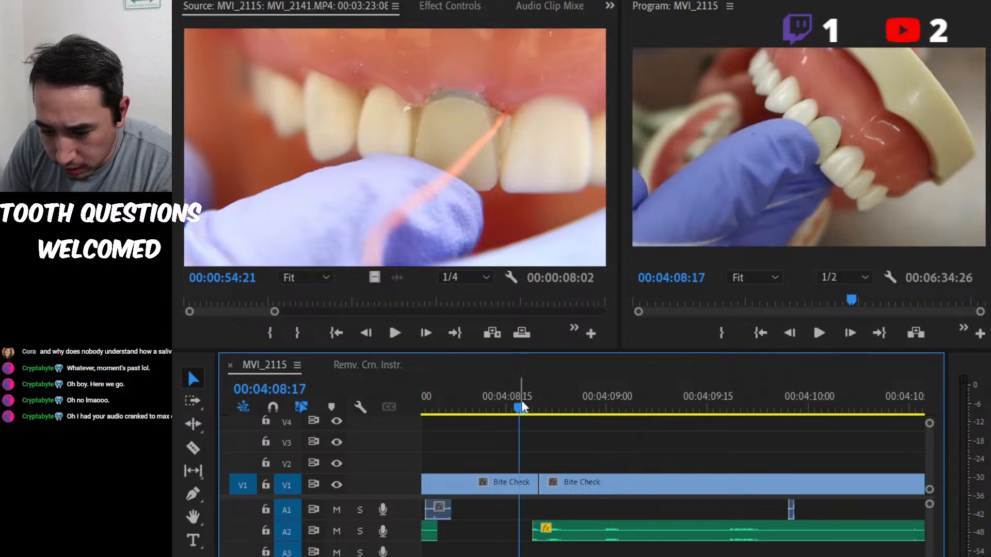
key("space")
key("space")
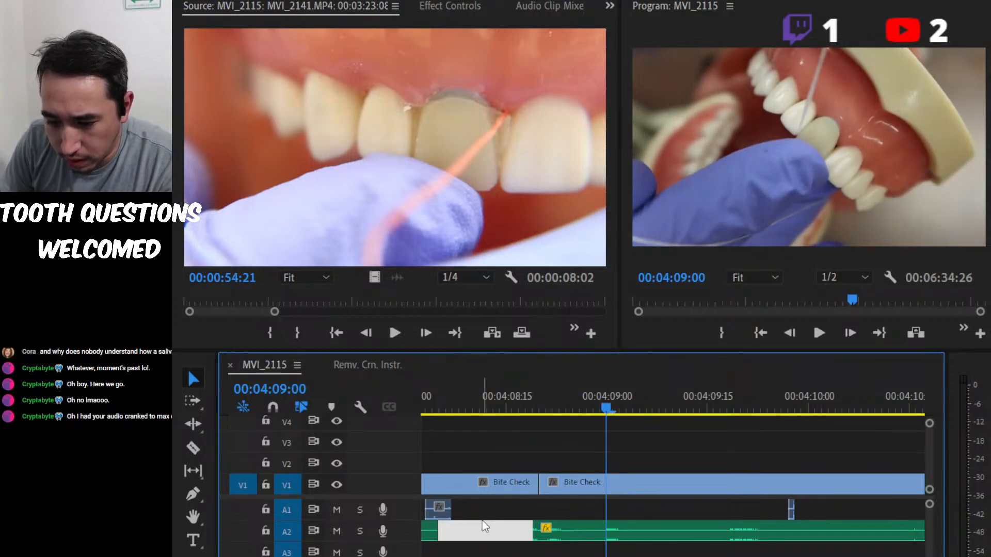
Close the A2 gap by moving the following voice-over clip against the previous one, and play the join from 00:04:07:06.
left_click_drag(602, 525, 519, 528)
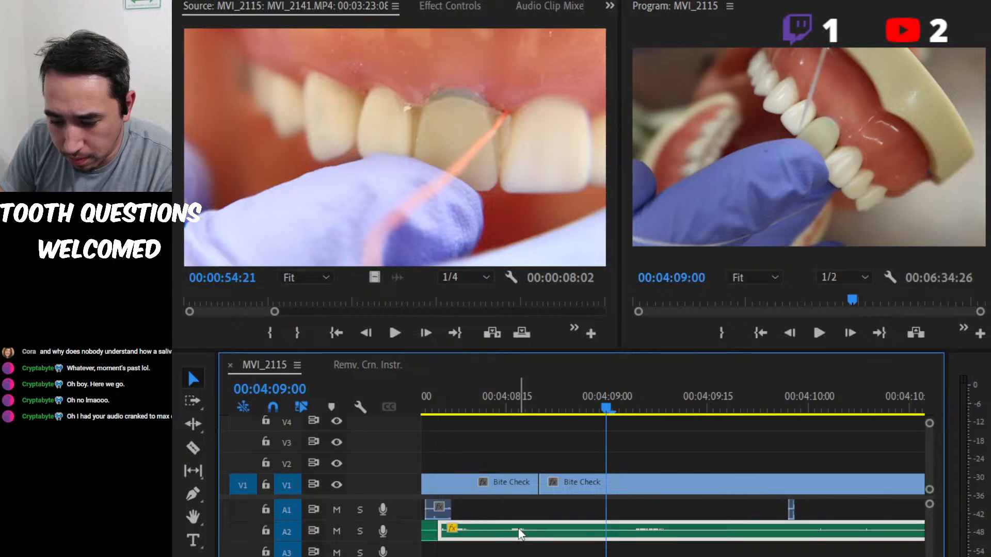
key("minus")
key("minus")
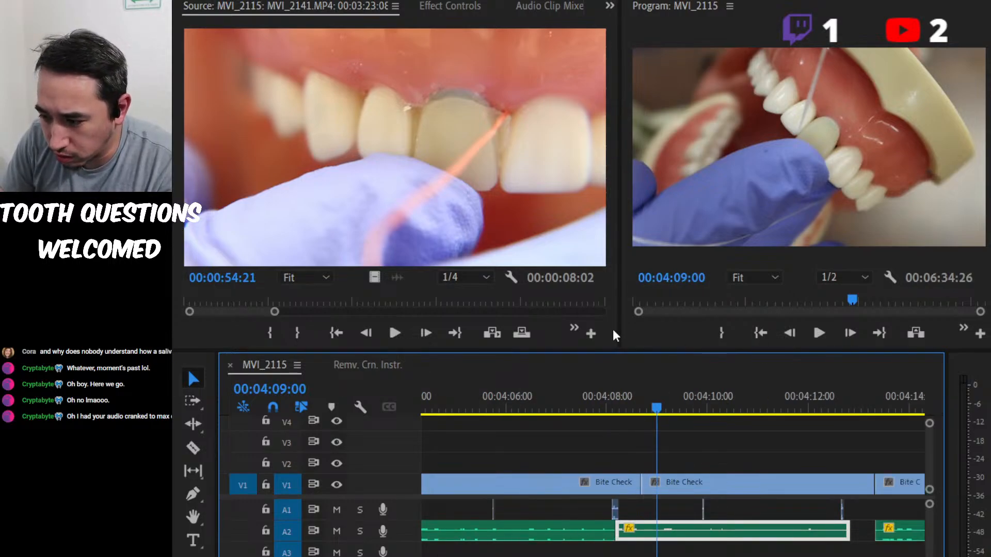
left_click(603, 399)
left_click(569, 401)
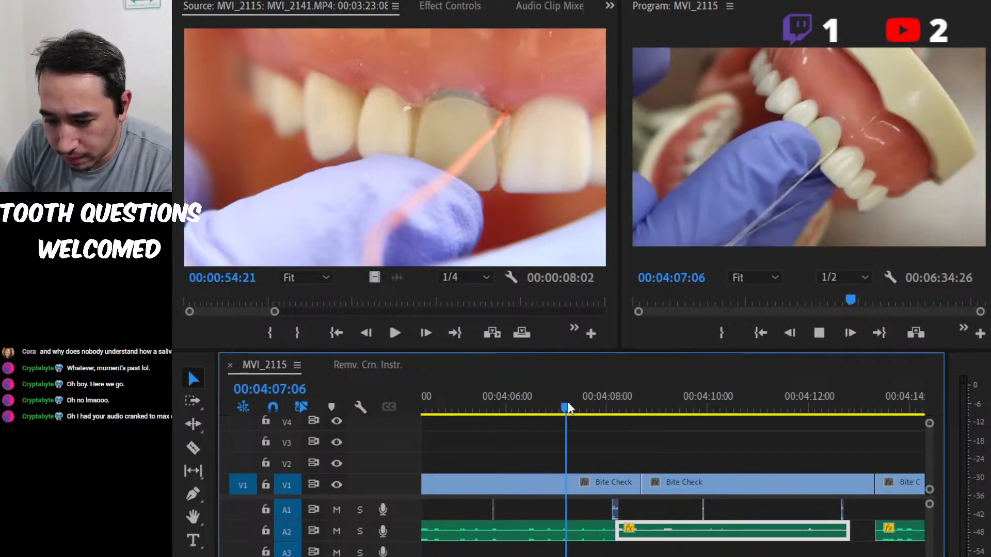
key("space")
Shift the A2 voice-over clip slightly later to leave a small pause after the previous clip, and play the result.
key("space")
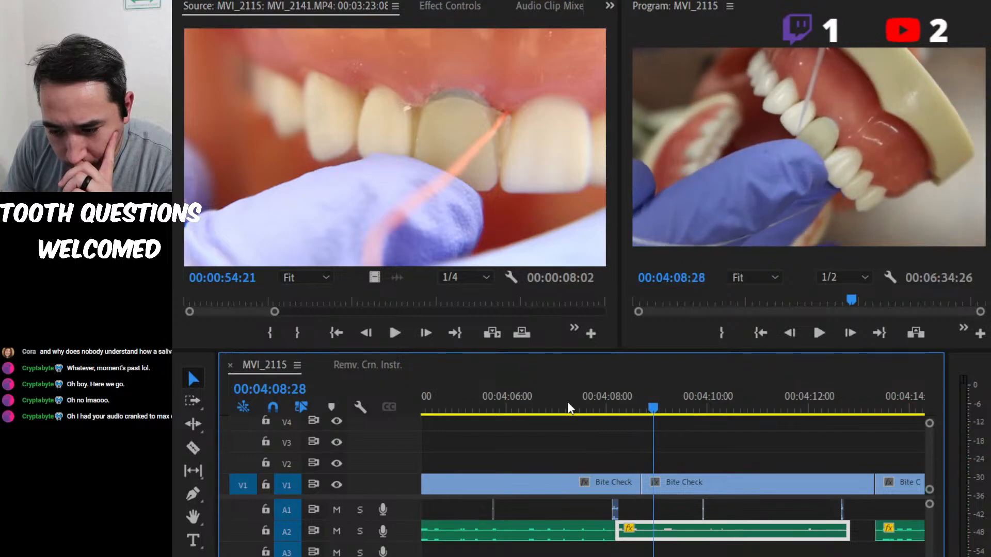
left_click_drag(692, 528, 700, 531)
key("space")
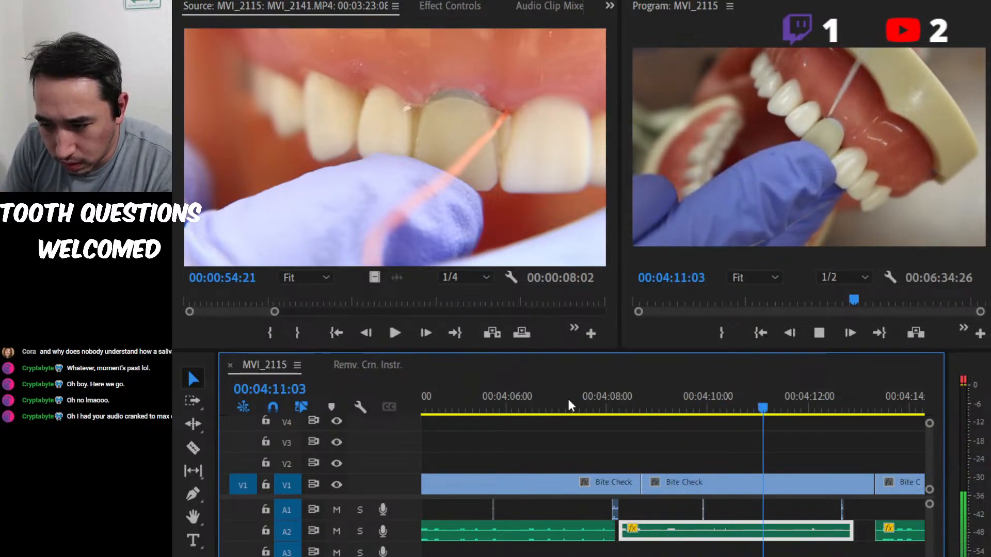
key("space")
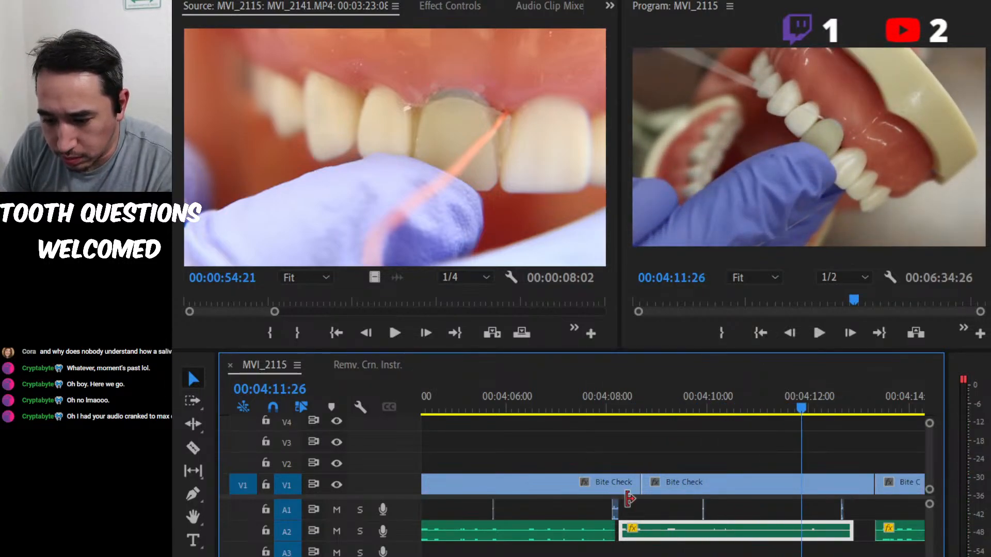
Apply the audio gain adjustment to the short A1 clip just after 00:04:08:00 and listen to that part.
left_click(615, 510)
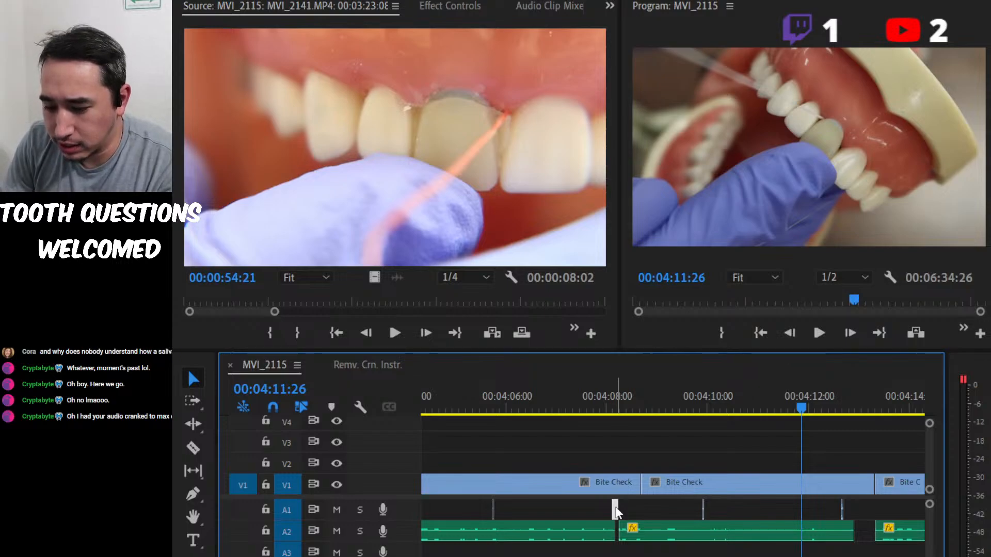
key("g")
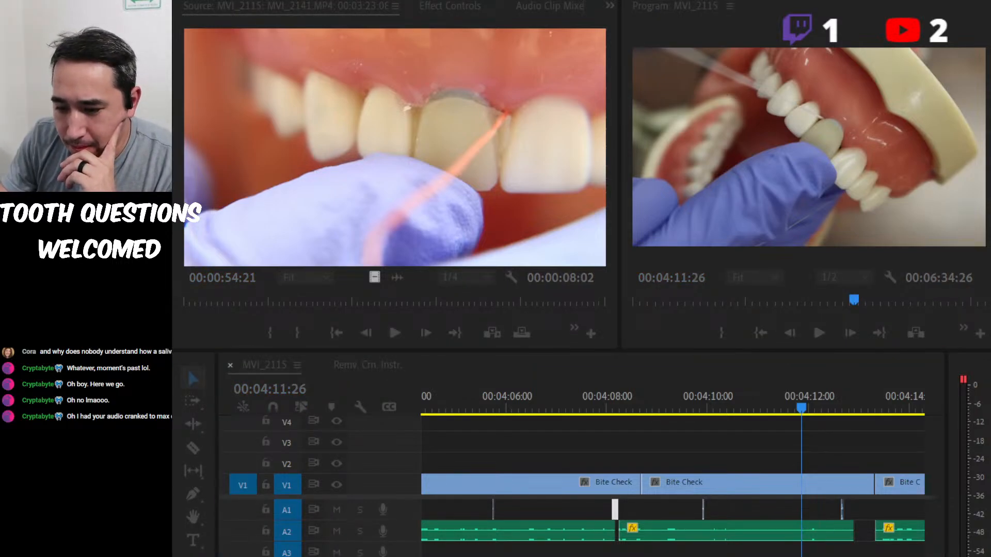
key("Return")
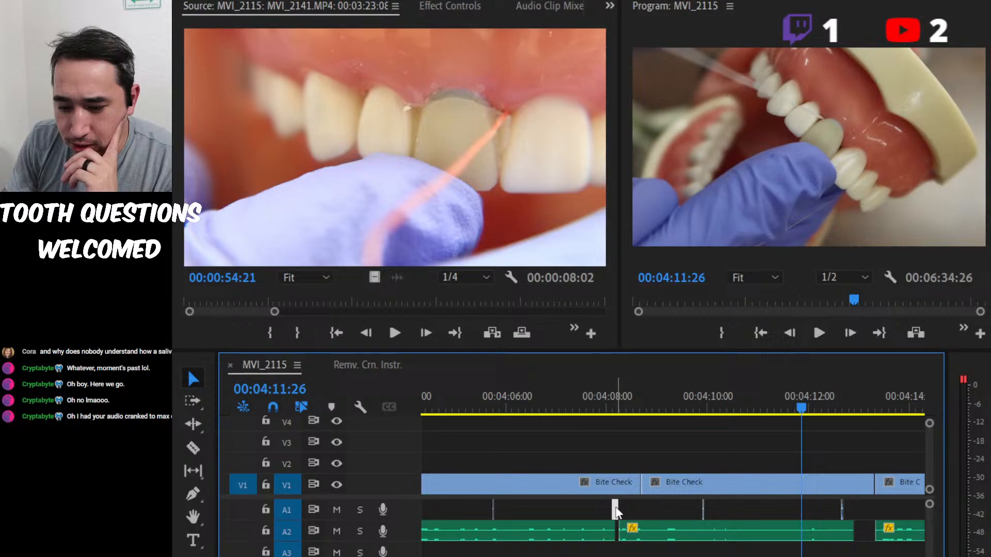
left_click(588, 407)
key("space")
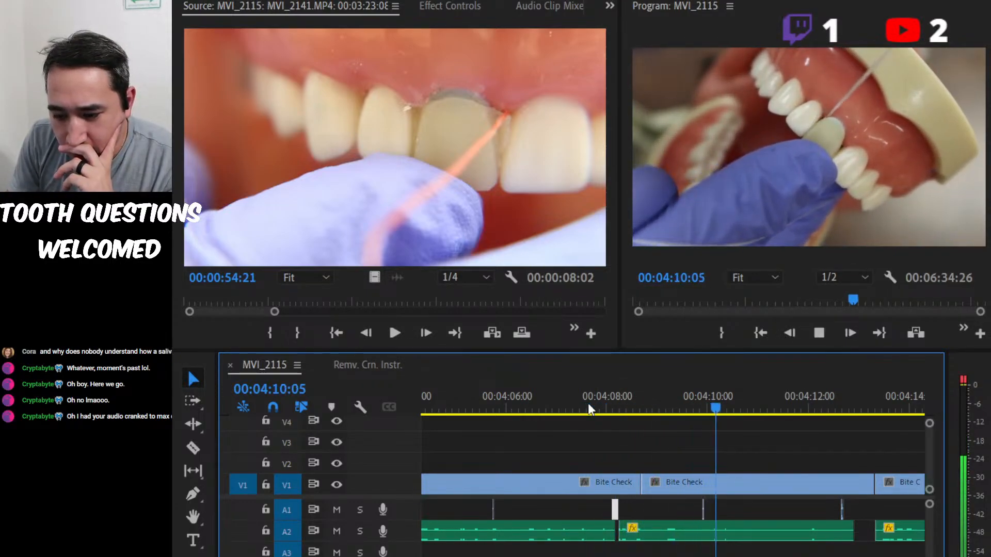
key("space")
Apply the audio gain adjustment to the short A1 clips near 00:04:10:00 and 00:04:12:20, and to the one just before 00:04:06:00.
left_click_drag(877, 513, 692, 506)
key("g")
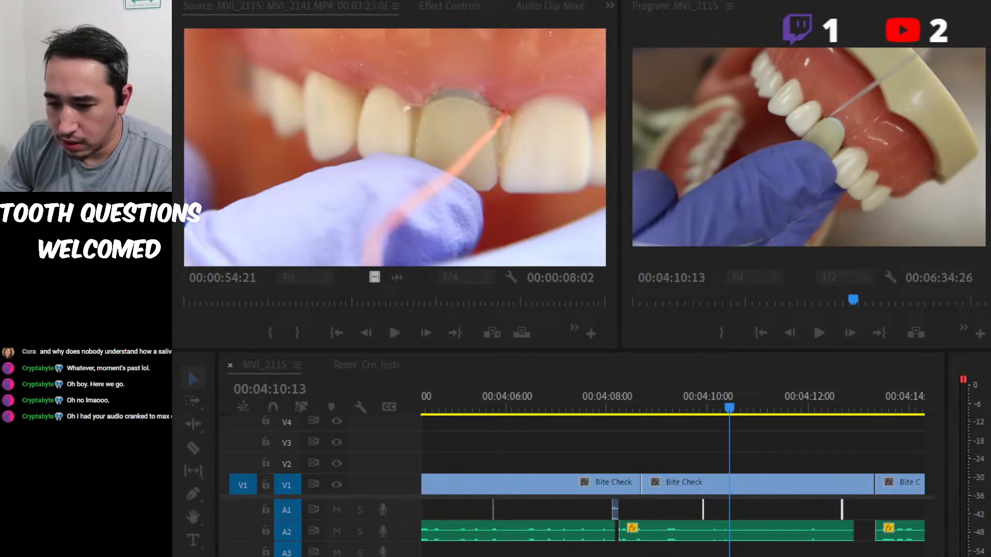
key("Return")
left_click_drag(568, 506, 490, 507)
key("g")
key("Return")
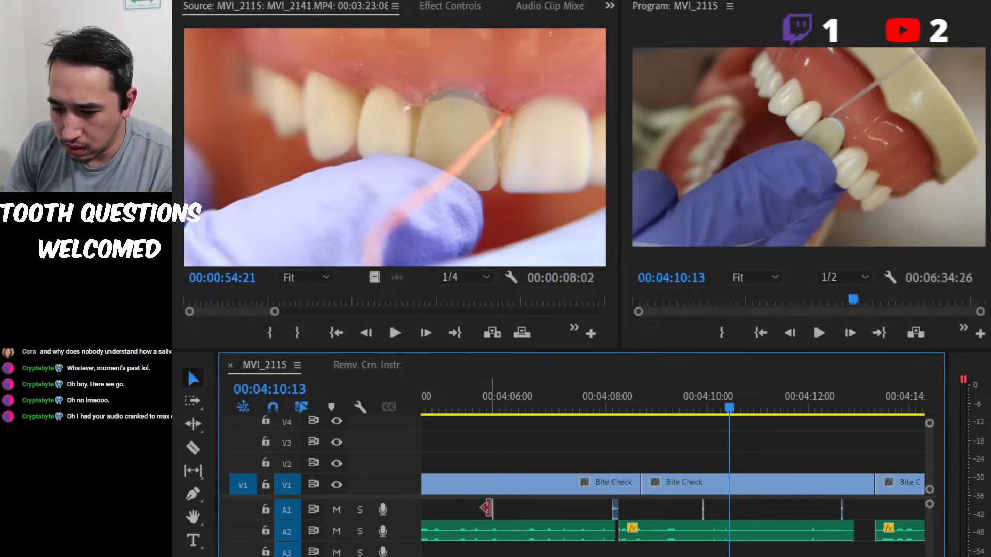
Review the audio from the Bite Check section through the cement mixing shots, stopping at 00:04:37:27.
scroll(490, 508, "down", 5)
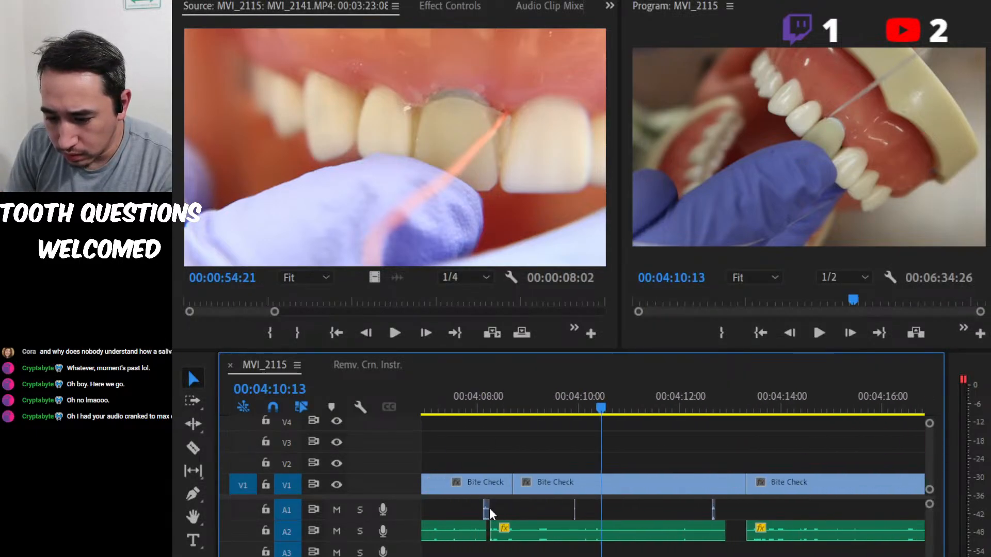
scroll(489, 508, "up", 3)
key("space")
left_click(594, 390)
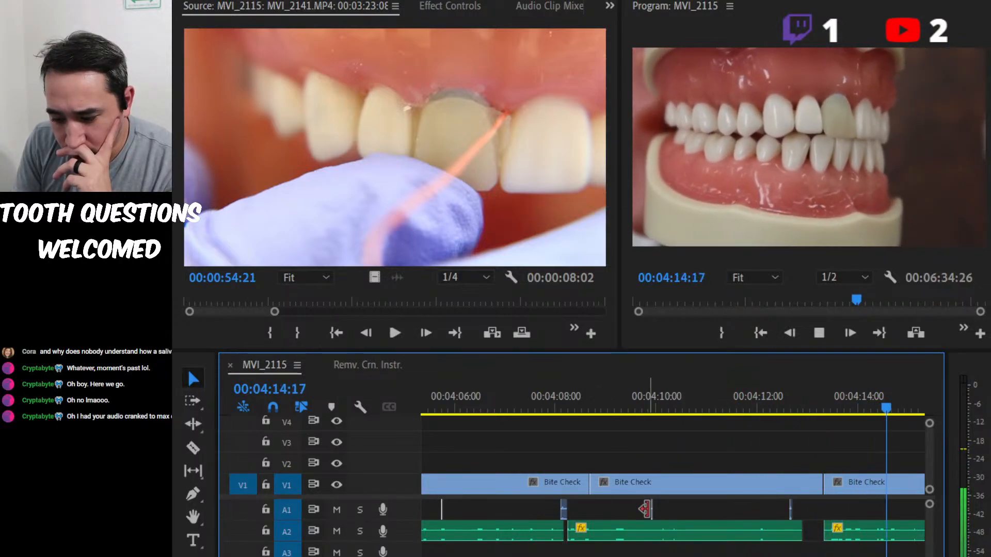
key("minus")
key("p")
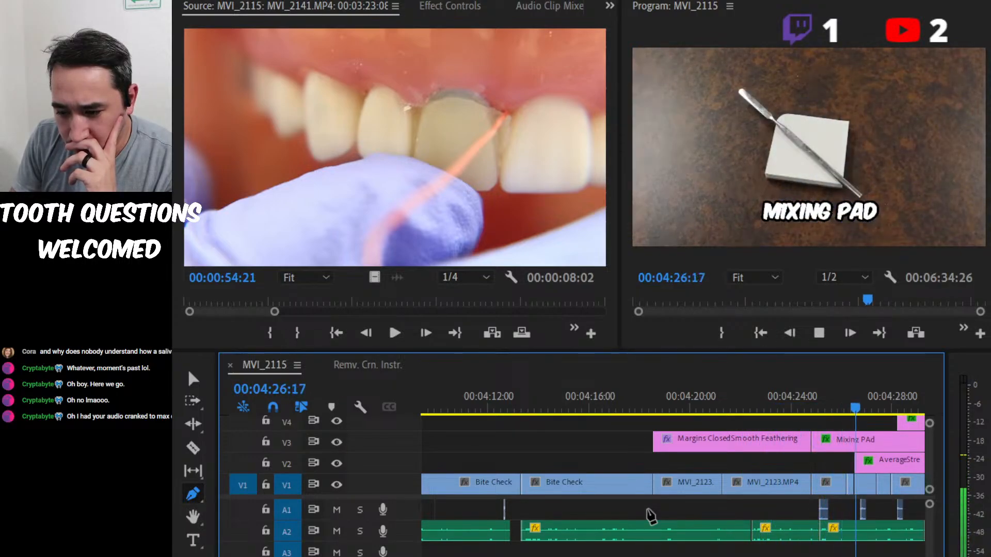
key("minus")
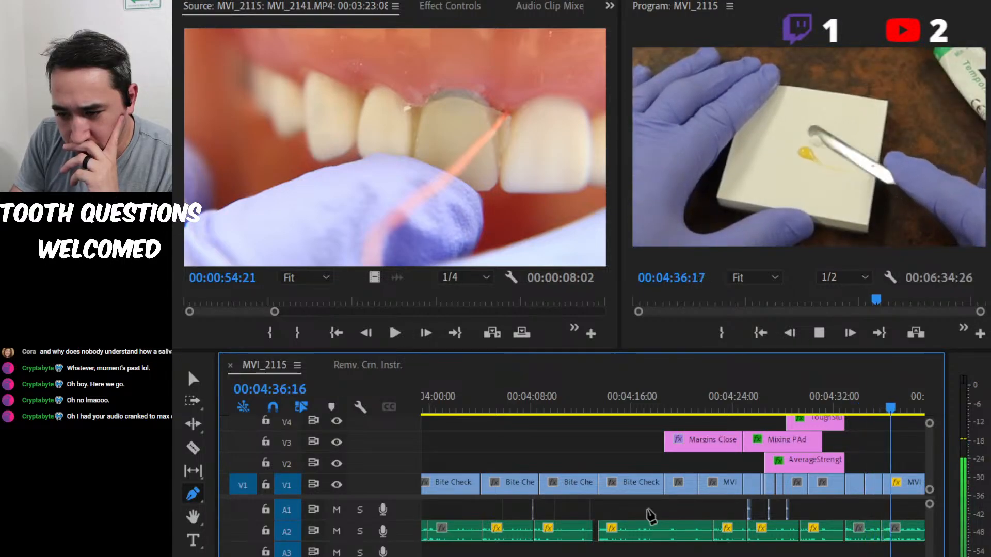
key("space")
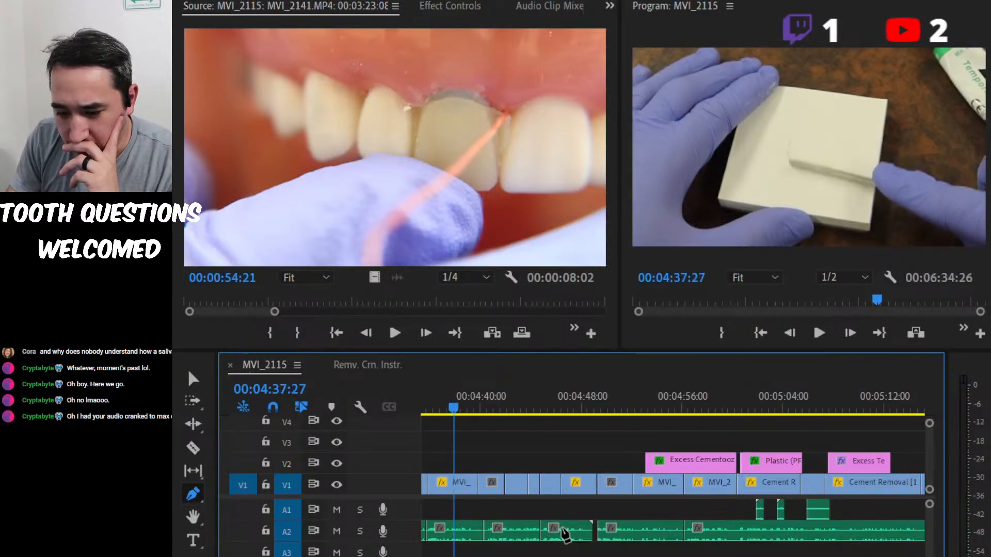
Apply the audio gain adjustment to the A2 voice-over clip at 00:04:37:27.
scroll(564, 535, "up", 3)
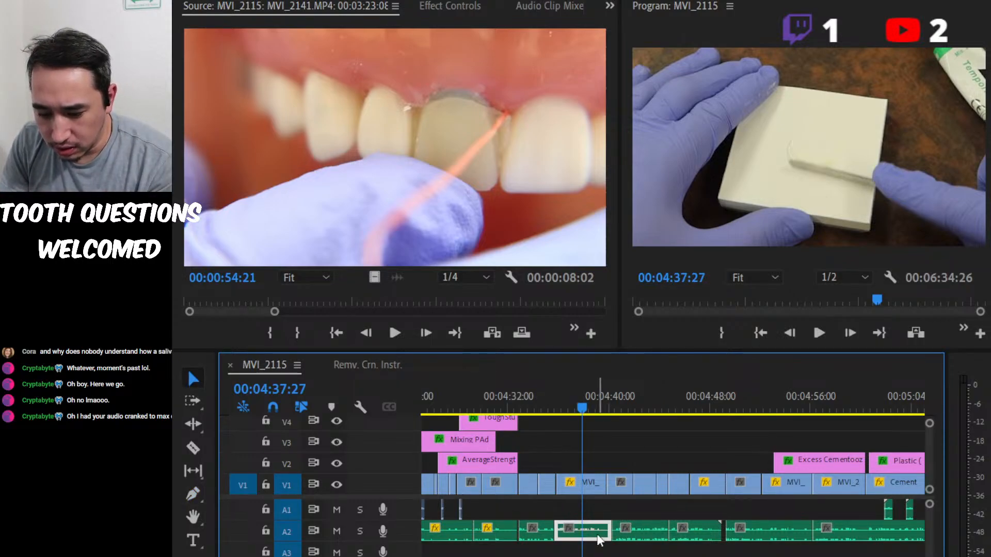
key("g")
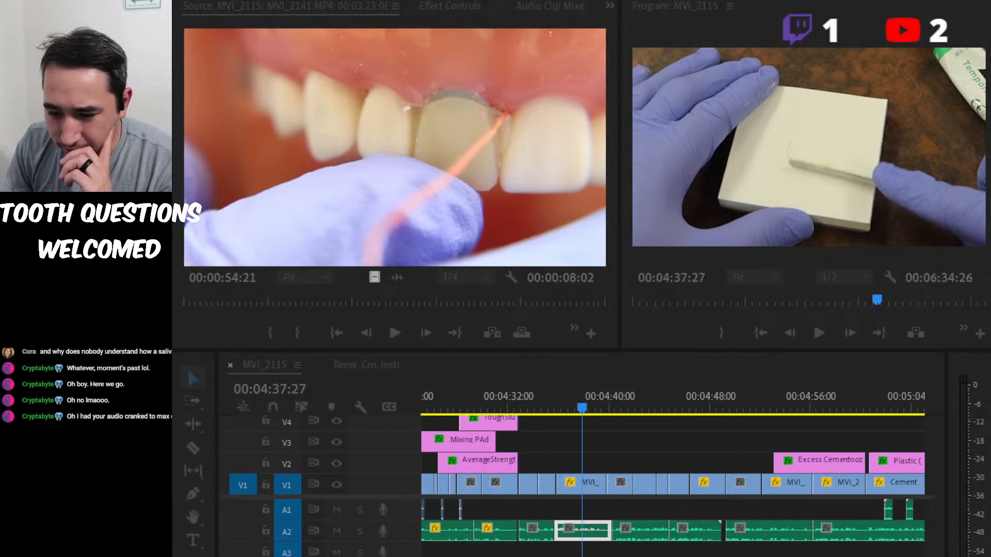
key("Return")
Play the sequence from 00:04:33:08 through the cement removal section and stop at 00:05:44:22 in the Relines section.
left_click(525, 398)
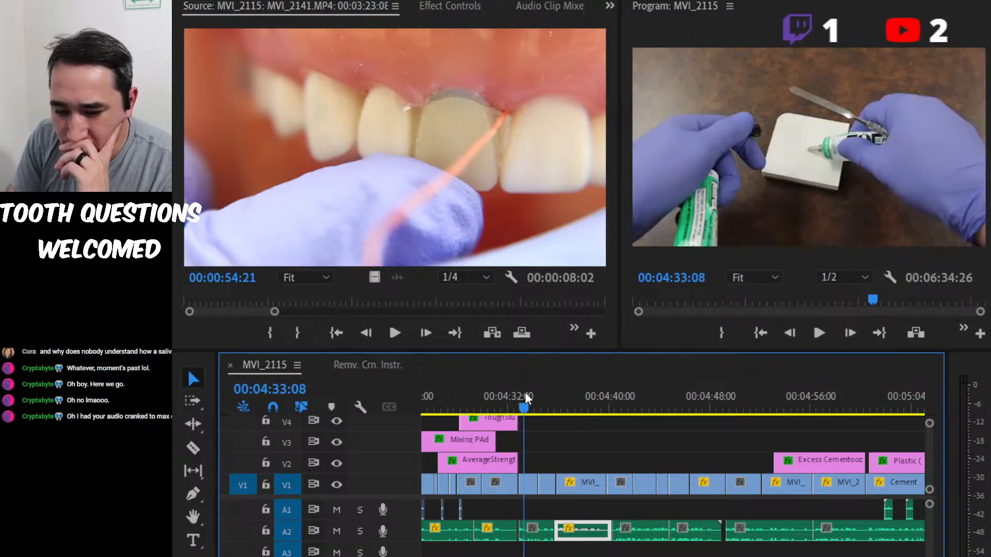
key("space")
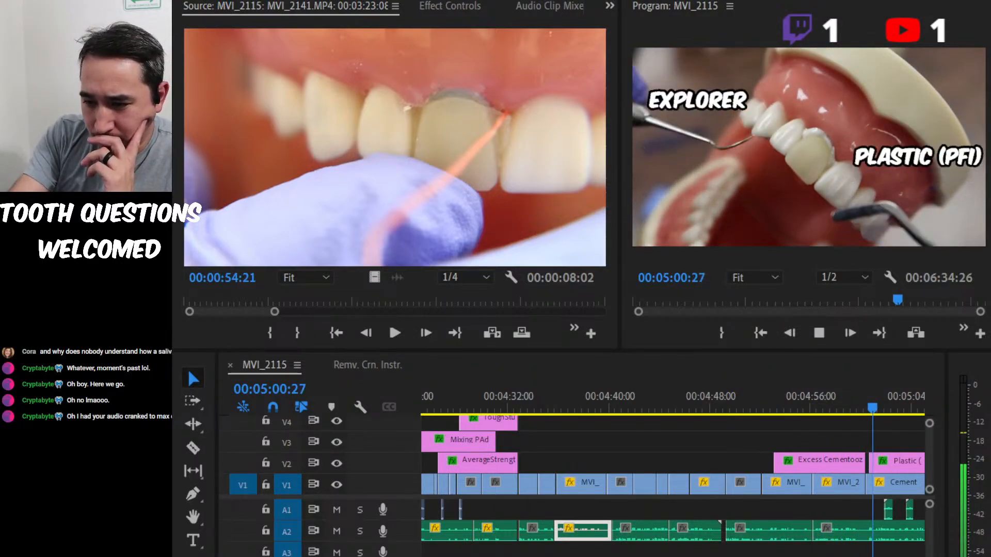
key("alt+Tab")
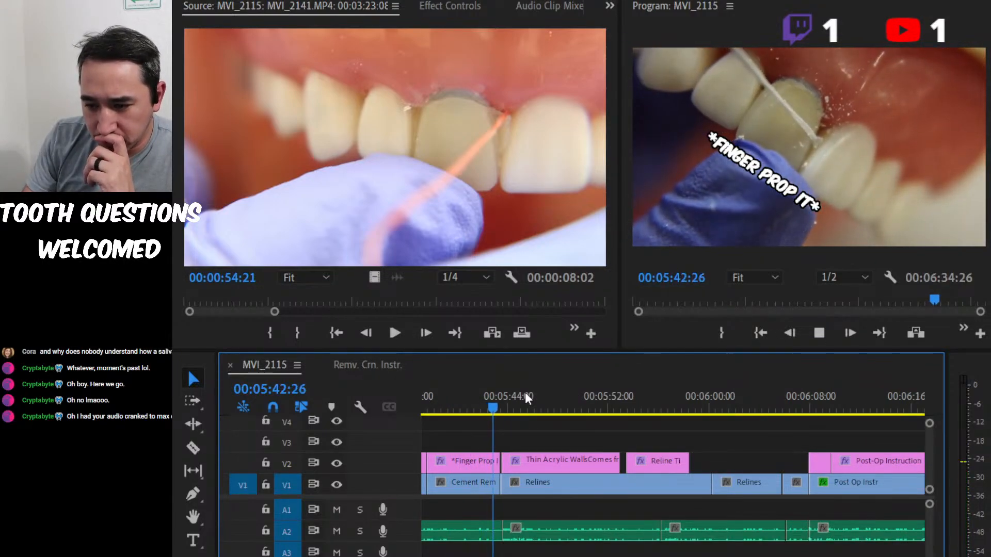
key("space")
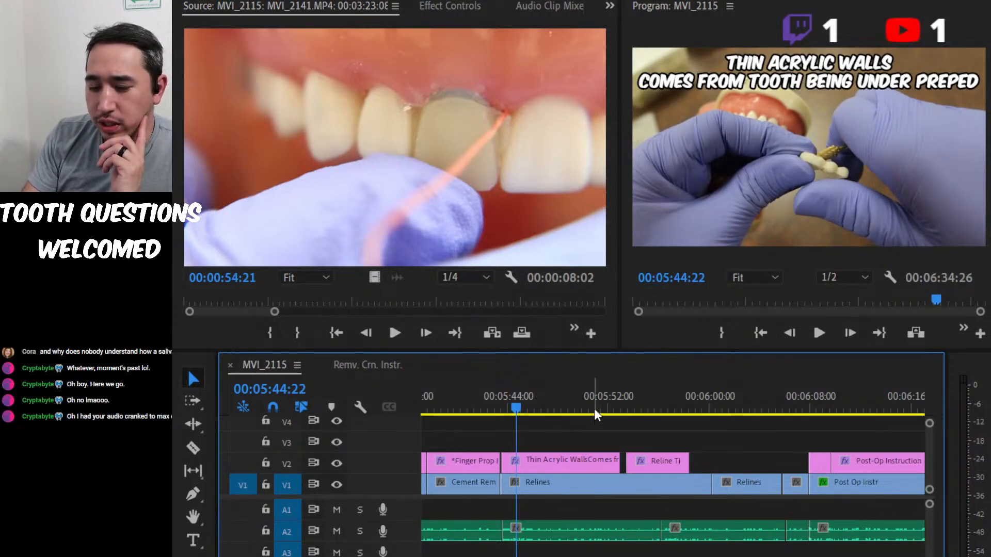
Scrub through the Relines footage to 00:06:06:08 and change the label color of the two V1 clips before Post Op Instr to orange.
left_click_drag(595, 400, 769, 388)
left_click_drag(760, 507, 648, 490)
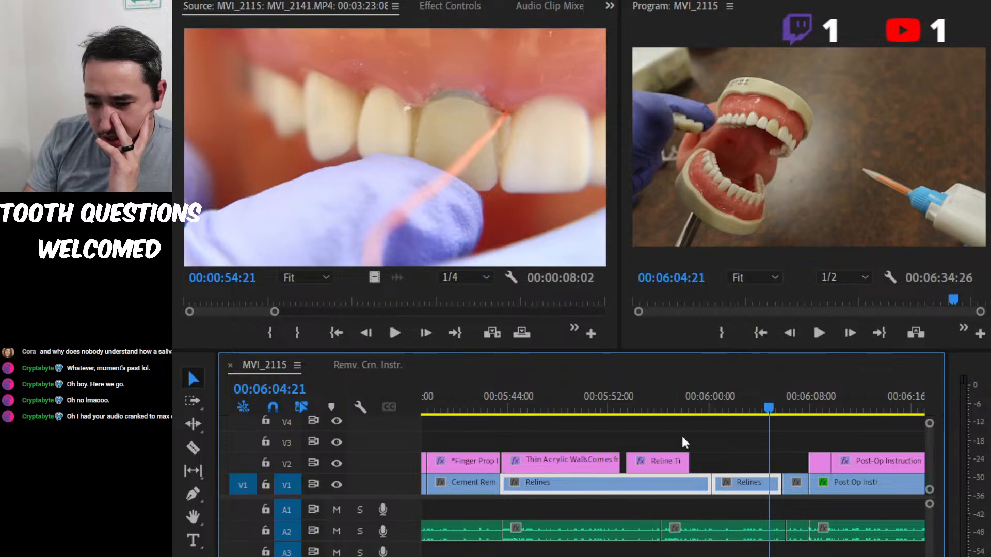
left_click(663, 422)
left_click_drag(663, 412, 789, 418)
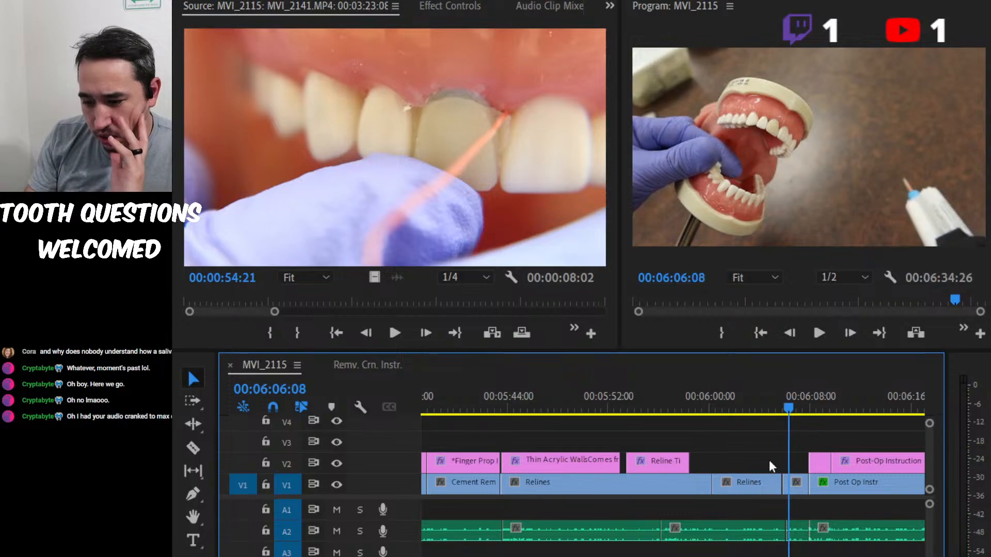
left_click_drag(756, 508, 785, 494)
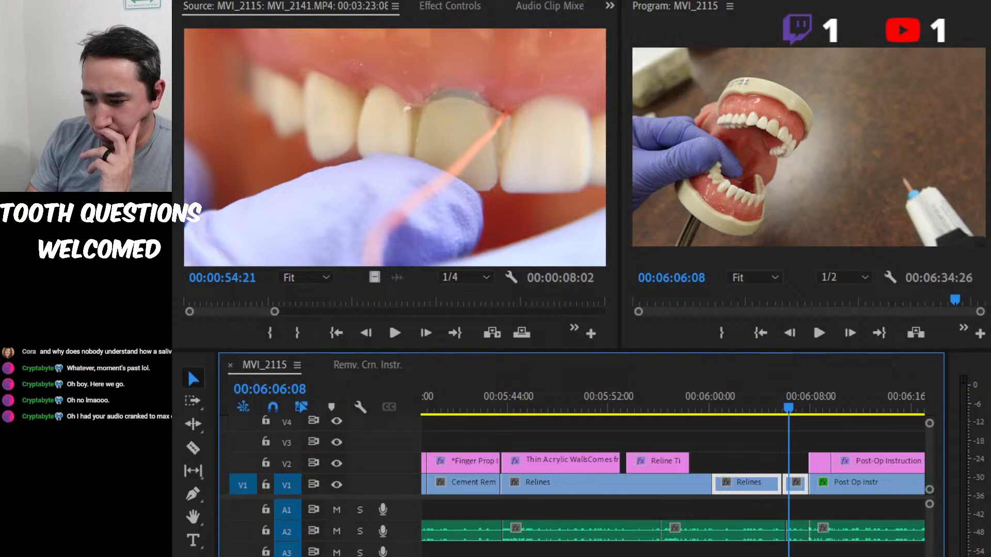
left_click(903, 466)
left_click(782, 462)
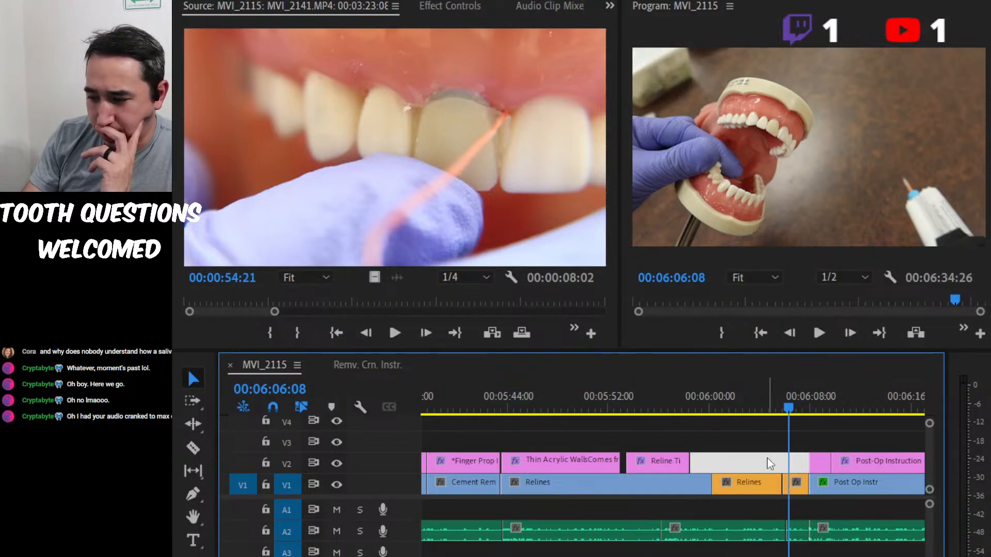
scroll(769, 514, "down", 3)
scroll(770, 515, "down", 1)
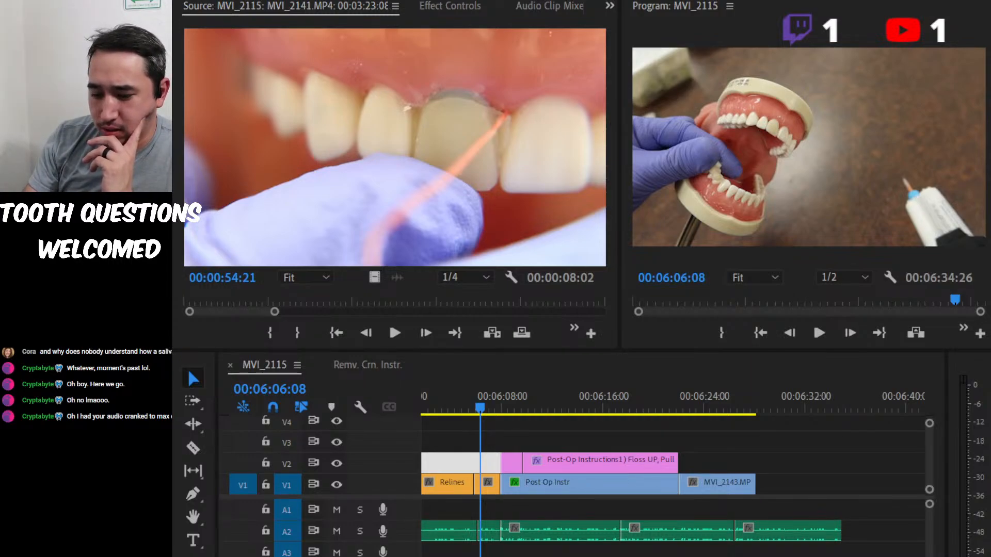
key("alt+Tab")
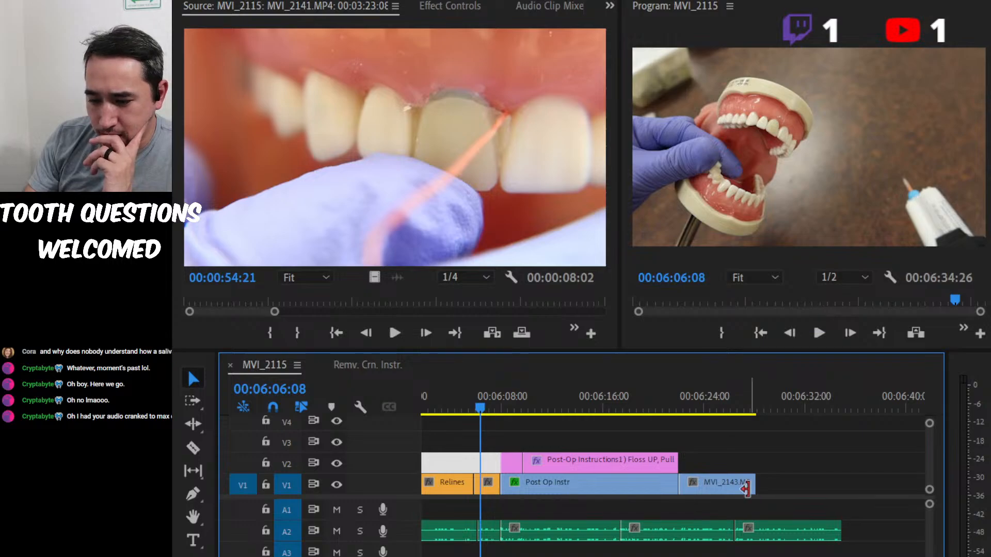
key("minus")
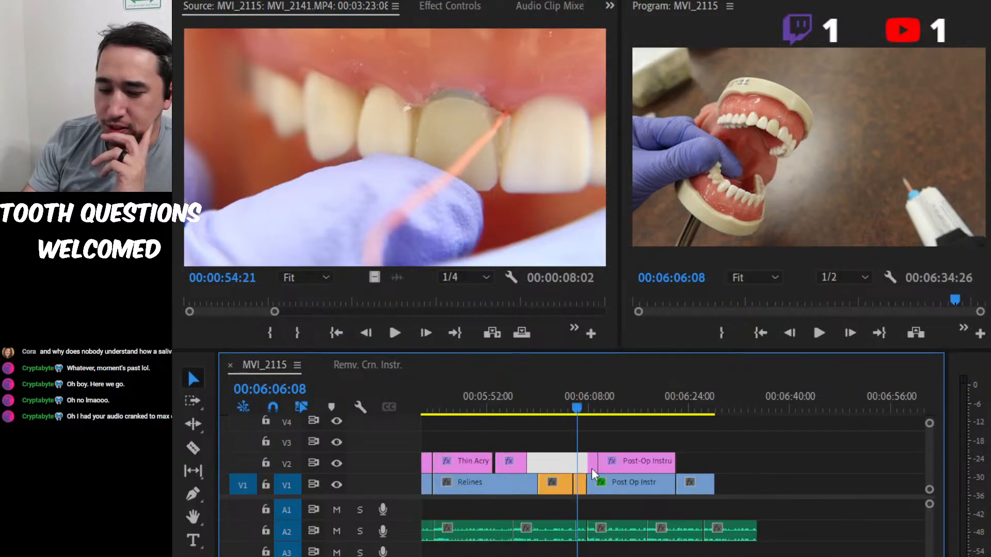
Play the Post Op Instr section and select the Post-Op Instructions title clip on V2, stopping at 00:06:13:02.
left_click_drag(575, 386, 593, 386)
key("space")
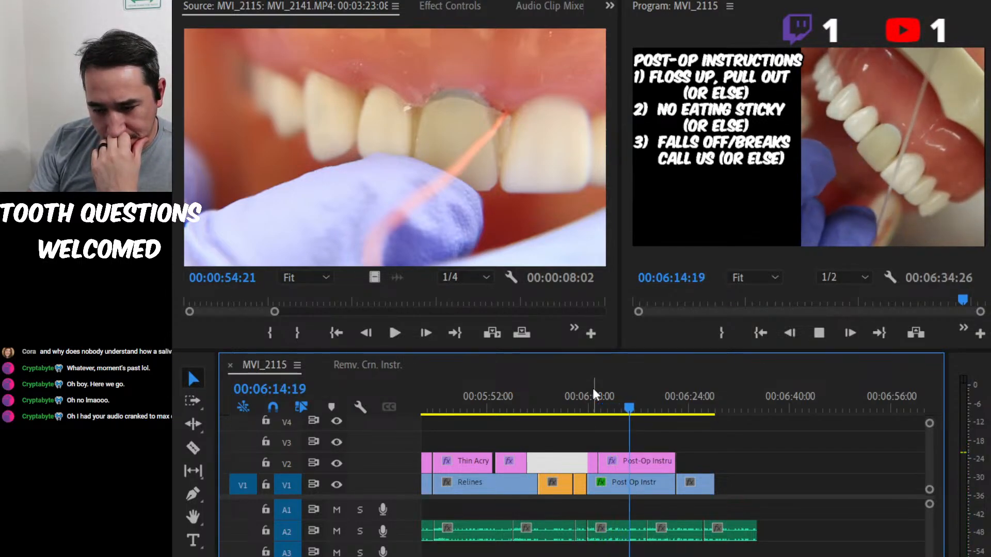
key("space")
left_click(652, 463)
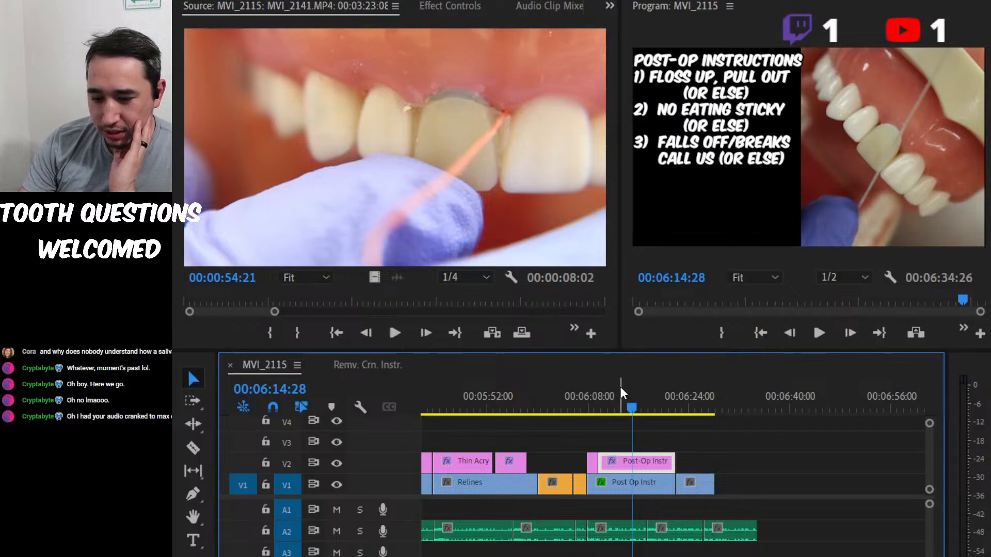
left_click_drag(627, 405, 592, 394)
key("space")
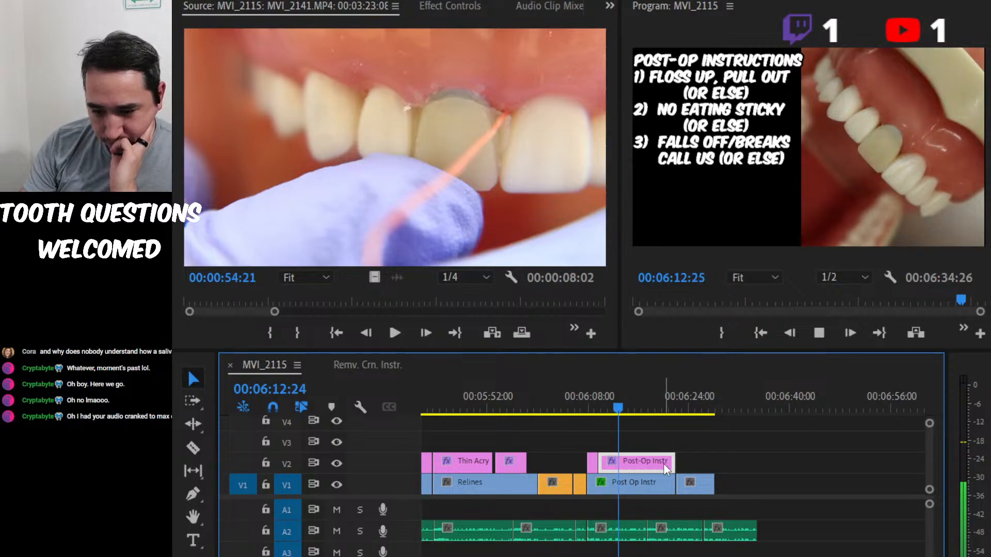
key("space")
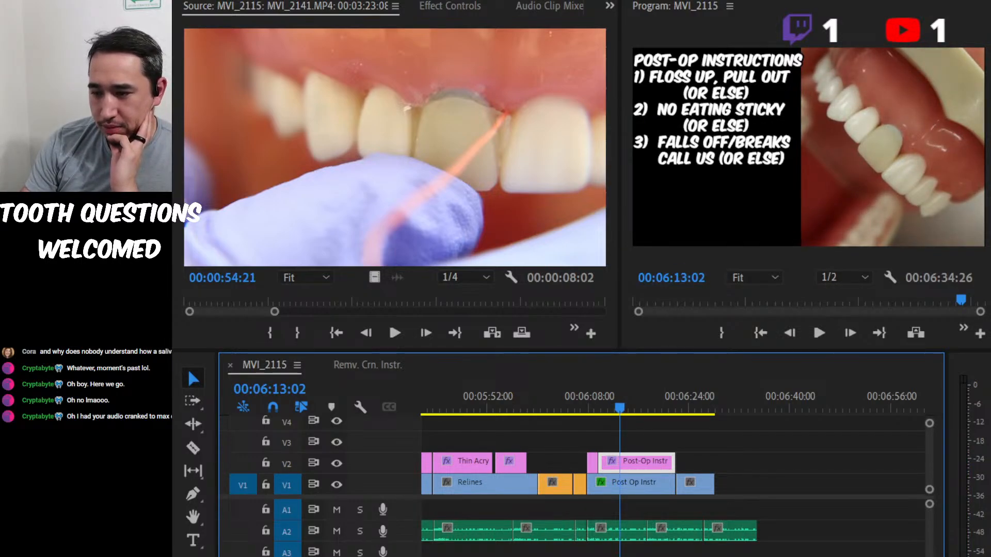
Move the post-op instructions text lower on the black panel, keeping its horizontal position.
key("ctrl+z")
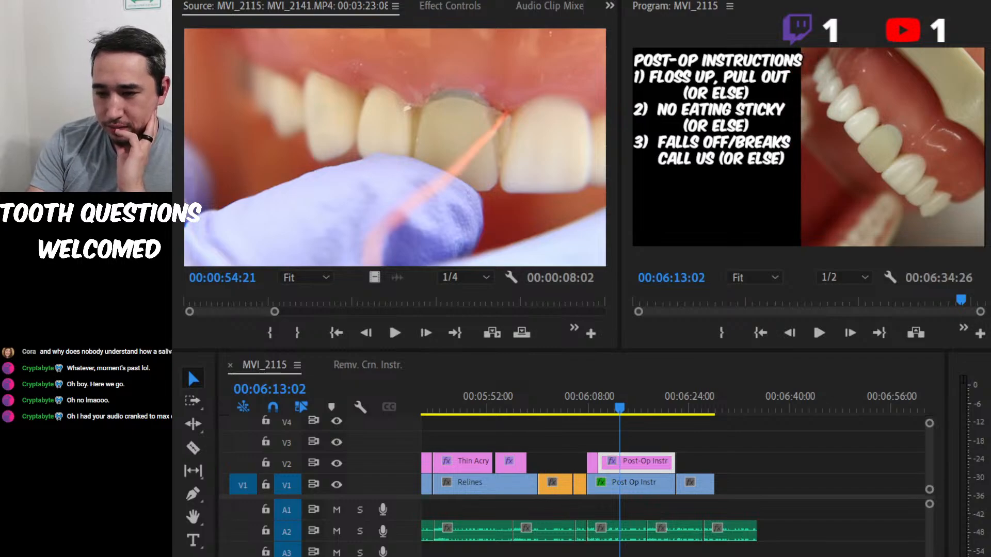
left_click_drag(718, 109, 717, 148)
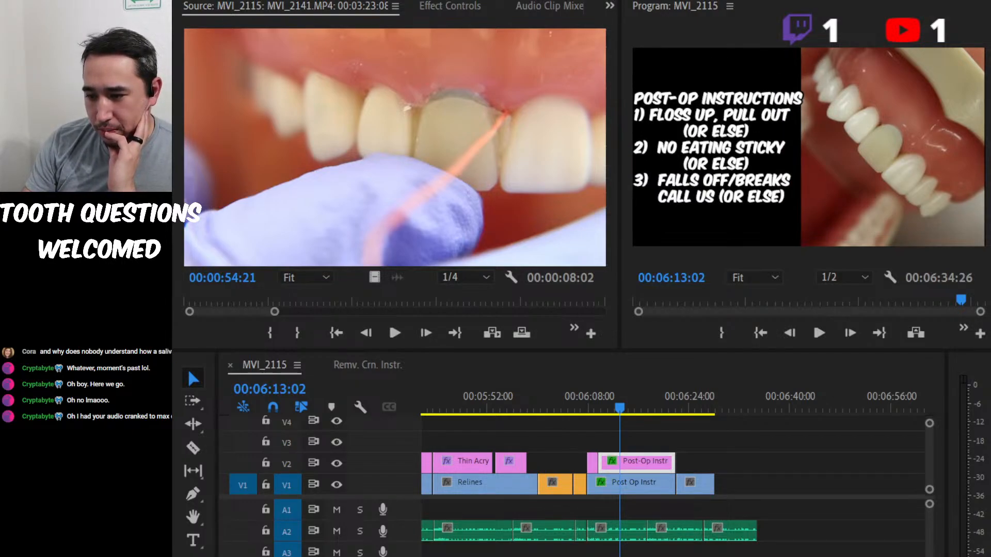
left_click_drag(634, 87, 641, 91)
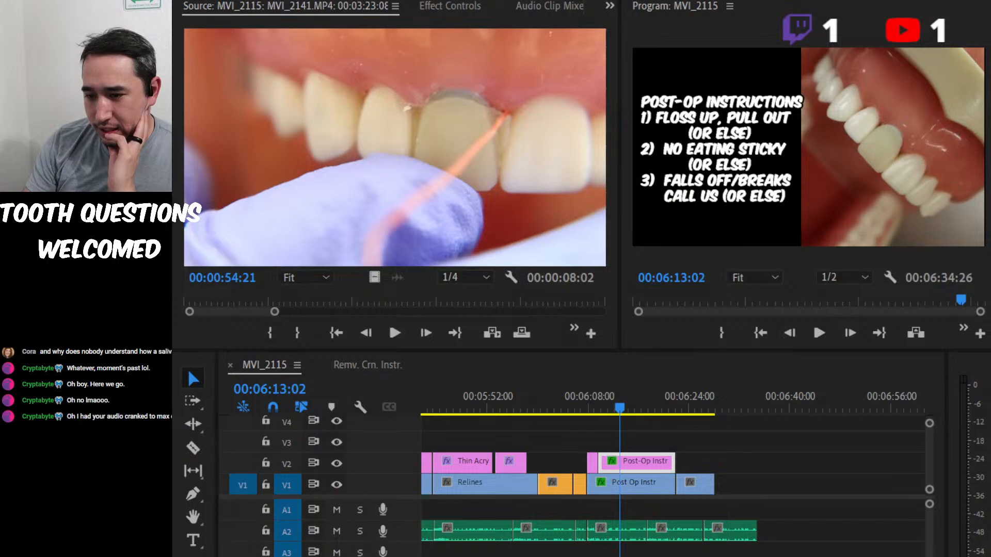
key("ctrl+z")
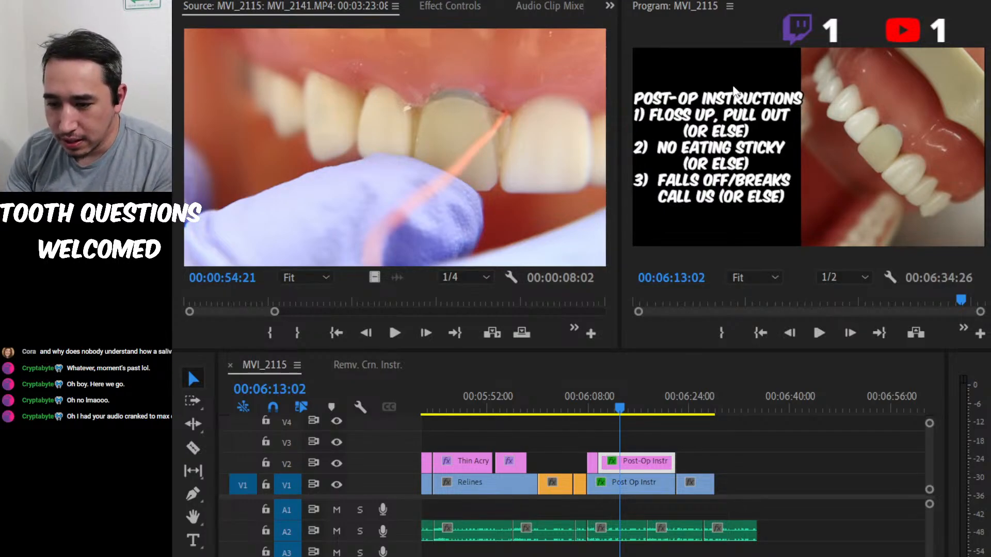
Change the title's heading to POST-OP INSTRUCTION and shift the text slightly right within the black panel.
left_click(741, 116)
double_click(772, 103)
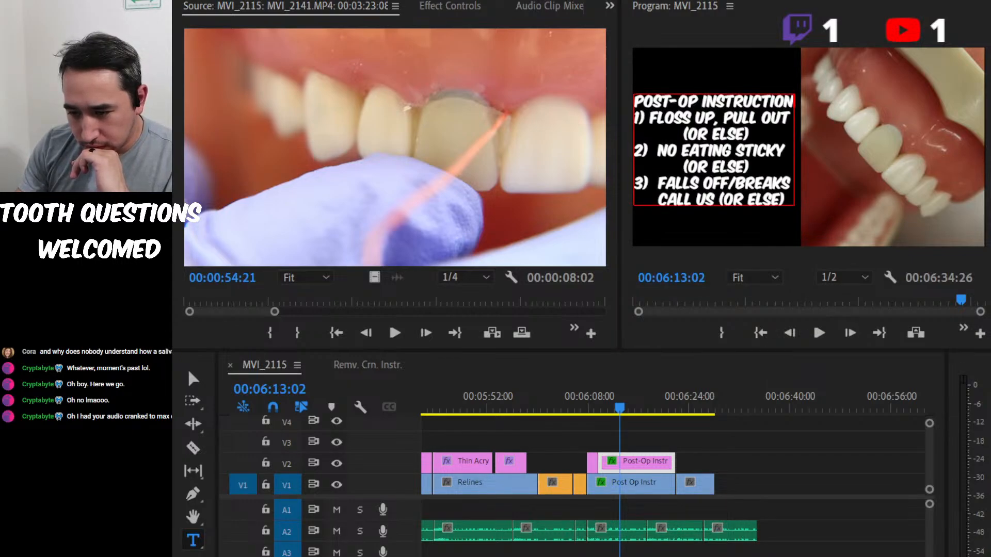
key("ctrl+z")
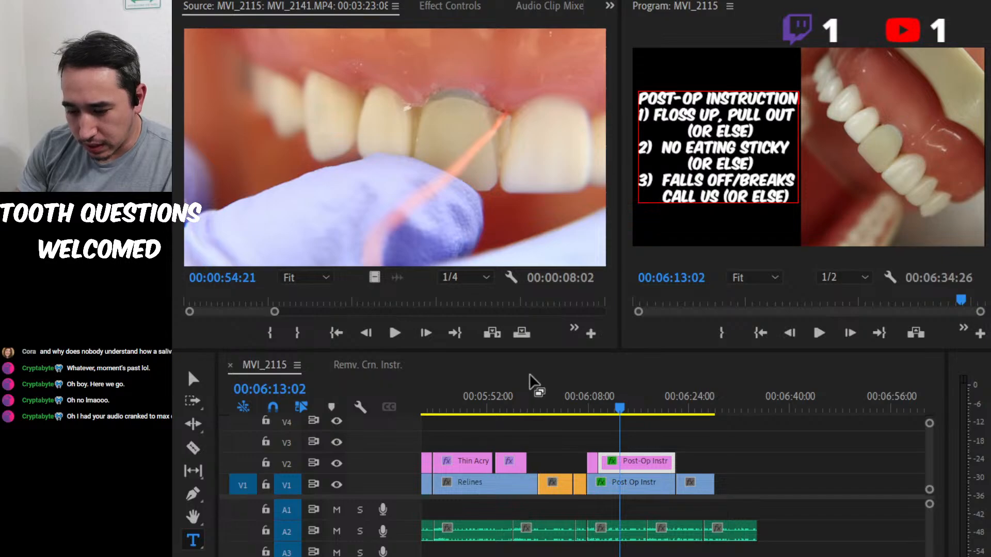
Play the post-op section through to the sequence's end, and review the opening voice-over after Bite Check, stopping at 00:00:18:09.
left_click_drag(614, 410, 567, 398)
key("space")
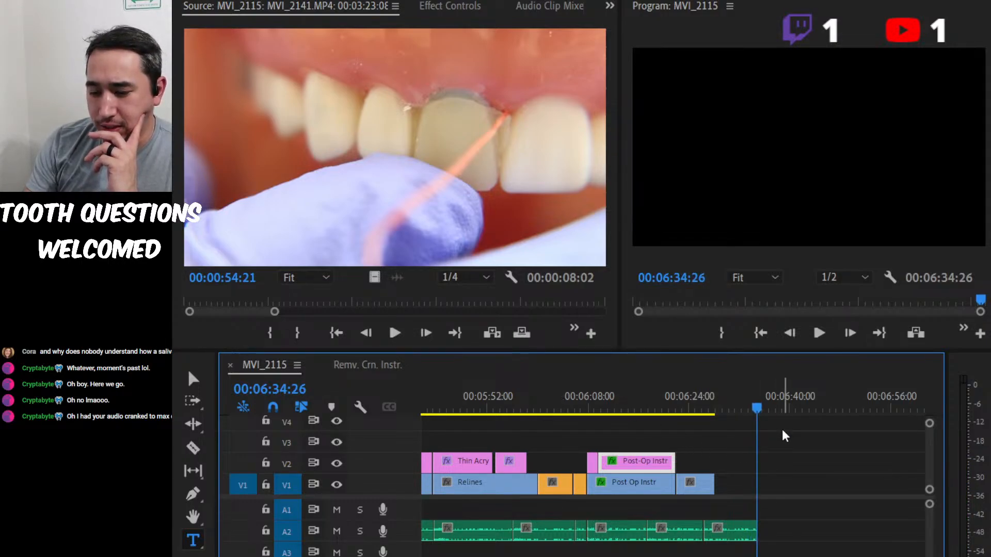
scroll(784, 436, "up", 15)
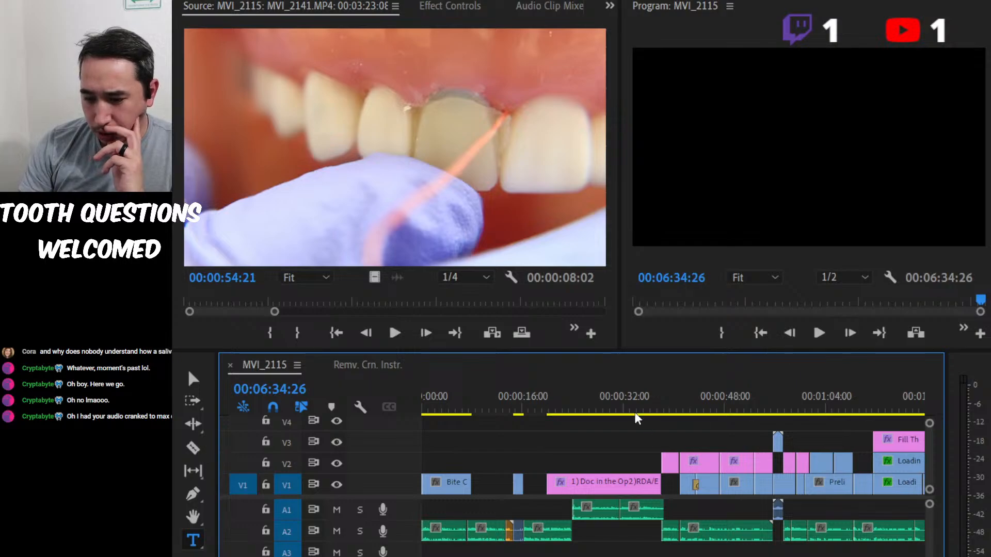
left_click_drag(638, 417, 459, 402)
key("space")
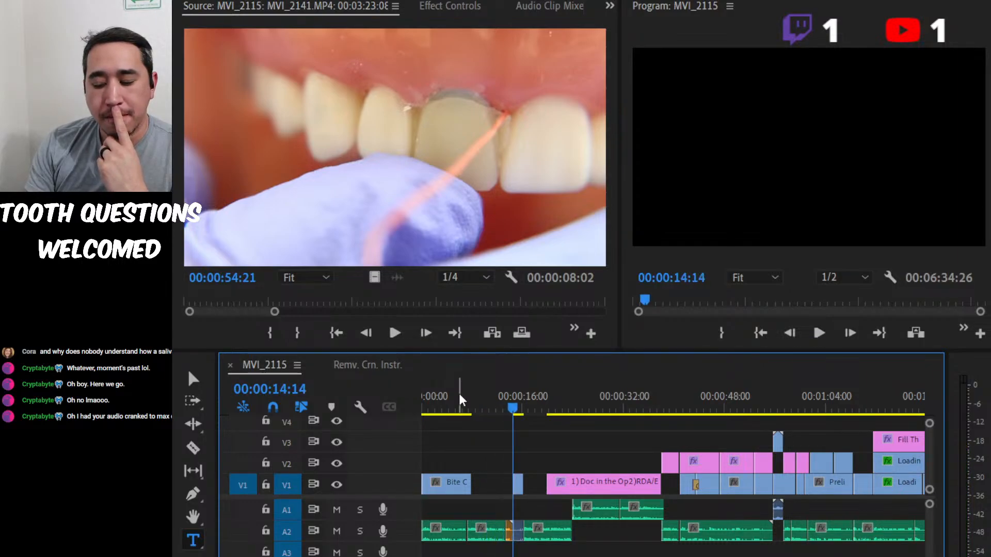
key("equal")
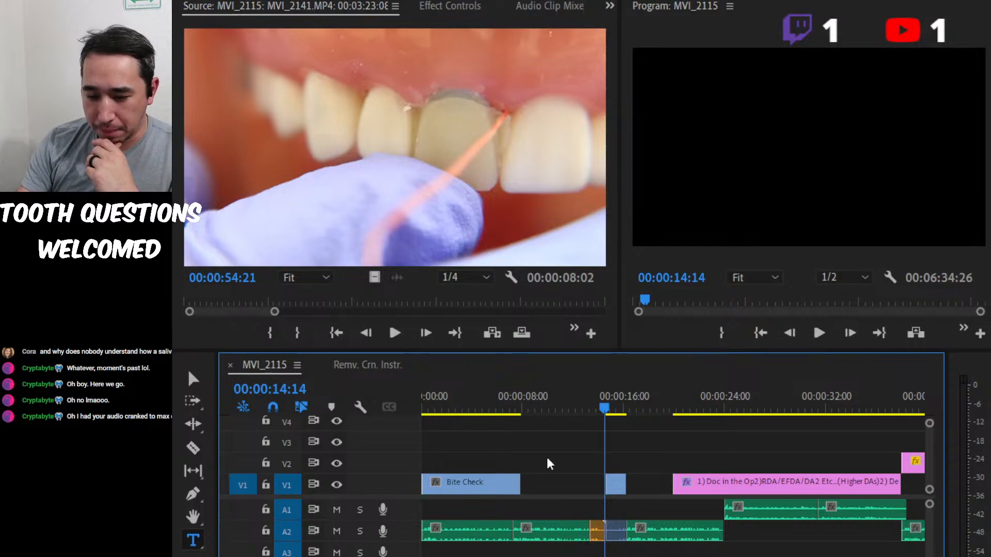
left_click_drag(563, 406, 492, 402)
key("space")
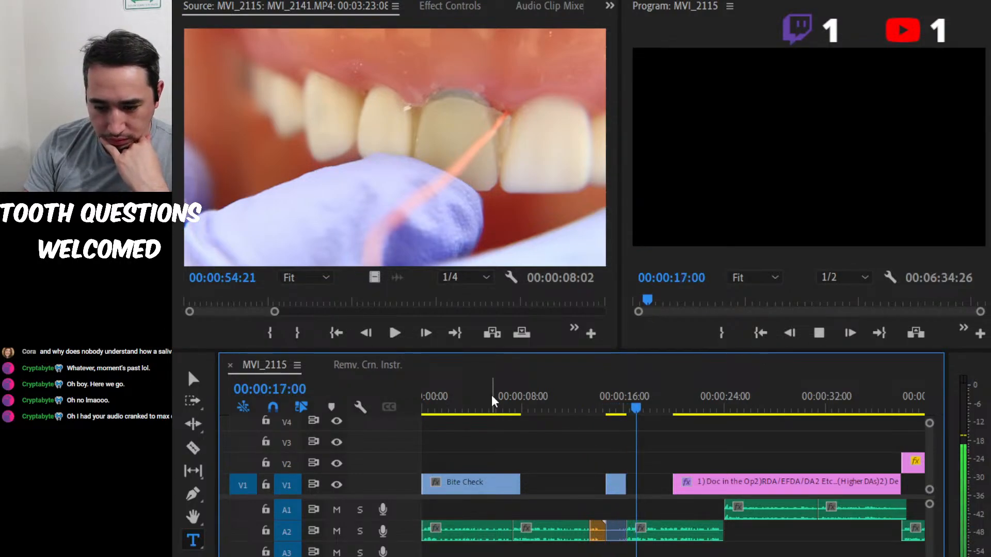
key("space")
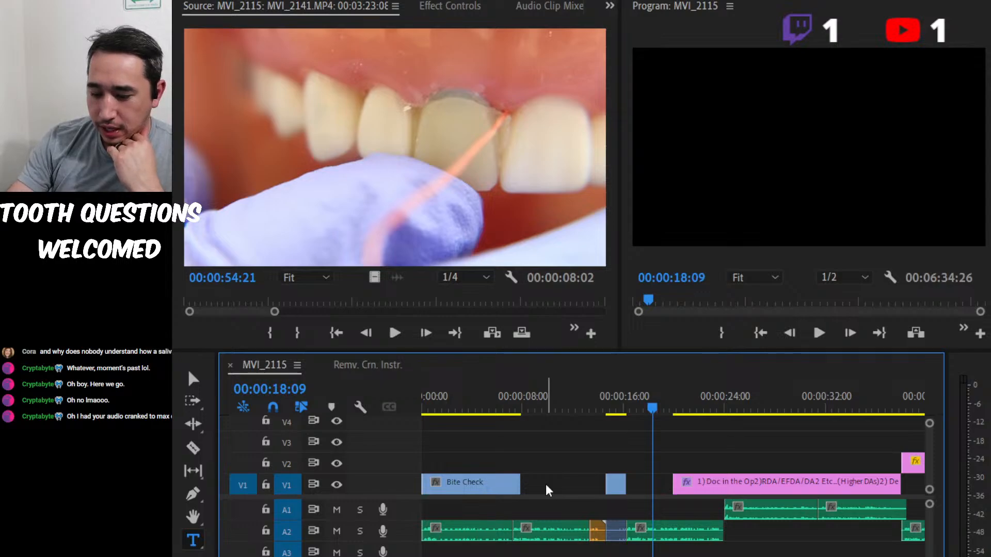
Ripple trim about 17 frames off the end of the orange A2 clip just before MVI_2091.MP4.
key("equal")
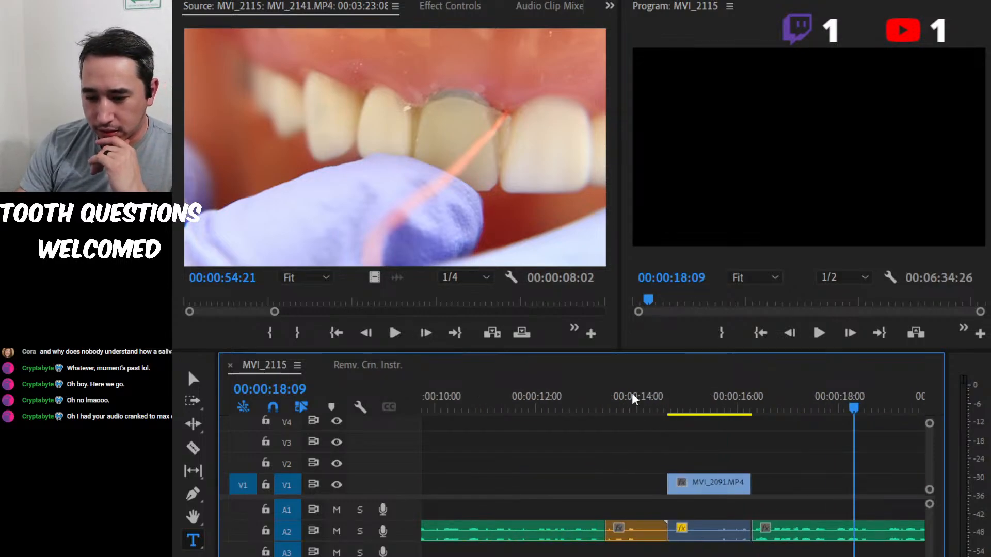
left_click(616, 405)
left_click(647, 537)
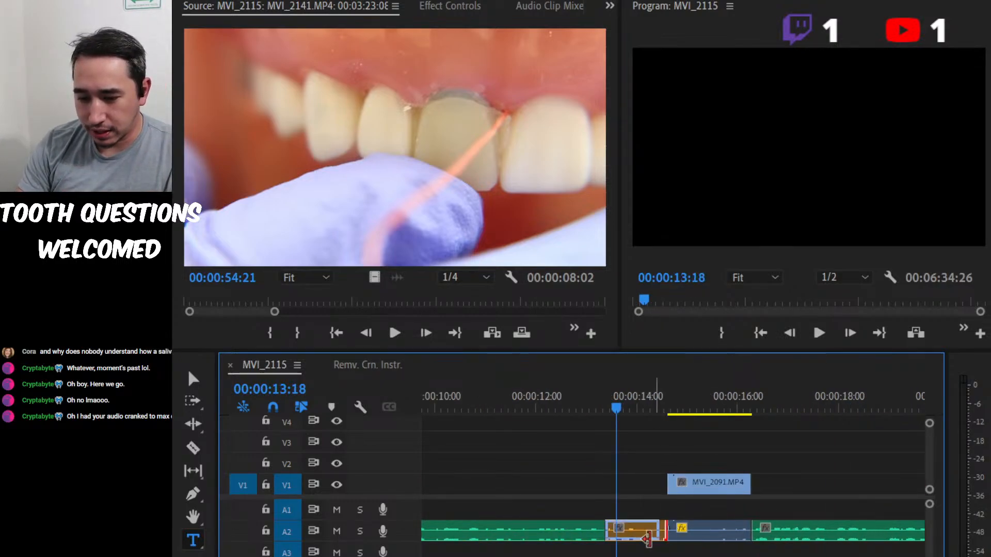
left_click_drag(647, 539, 632, 548)
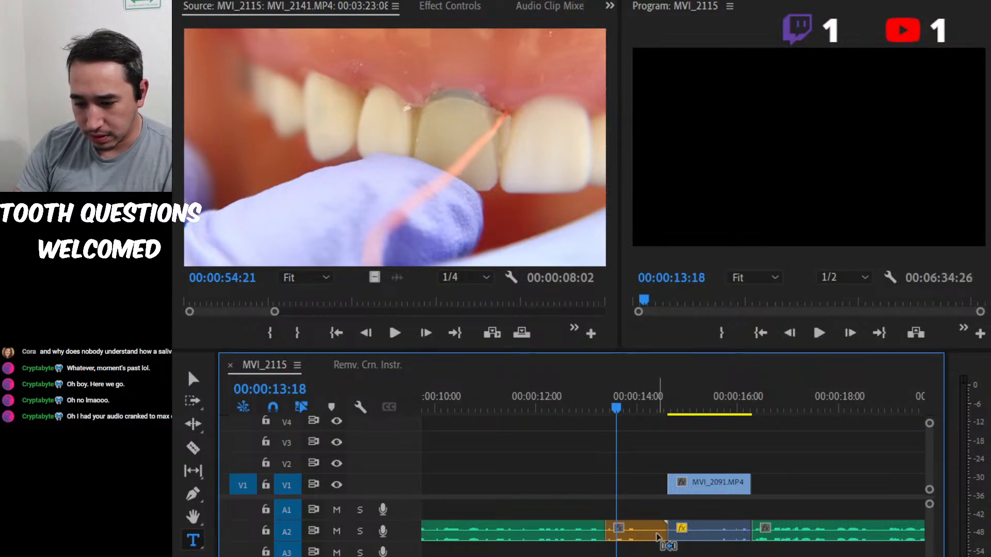
left_click_drag(664, 537, 633, 546)
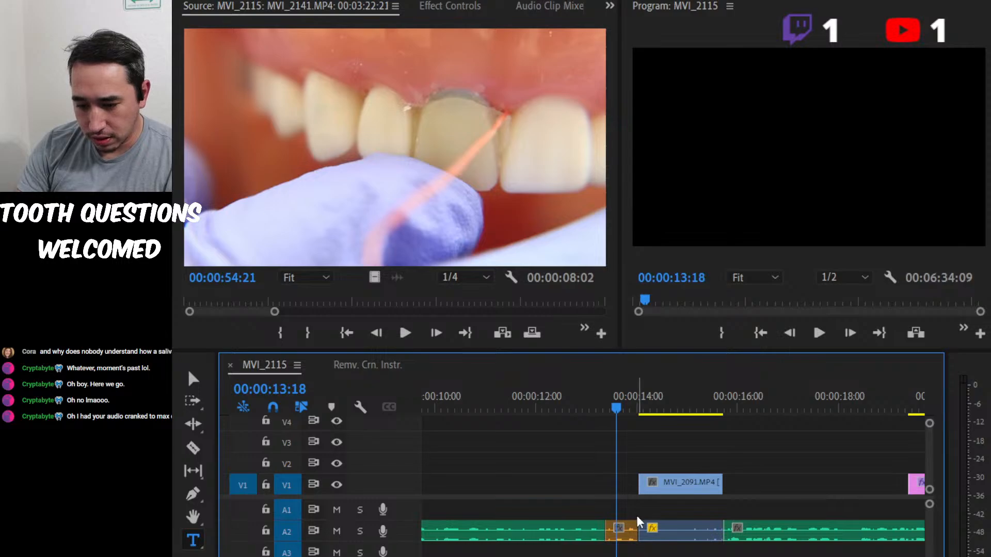
Ripple trim about 14 frames off the start of MVI_2091.MP4 and play the cut from 00:00:12:02.
left_click_drag(627, 397, 664, 395)
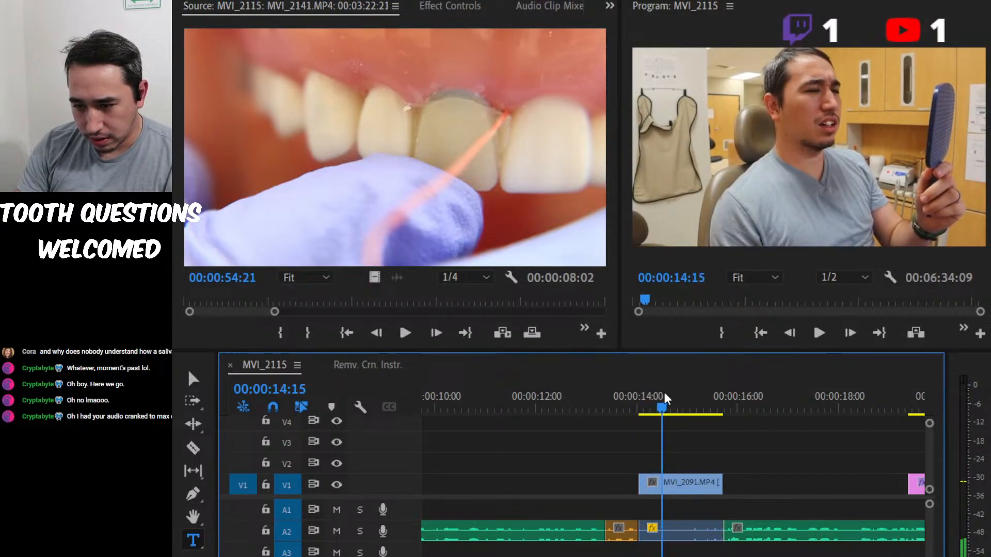
left_click(646, 539)
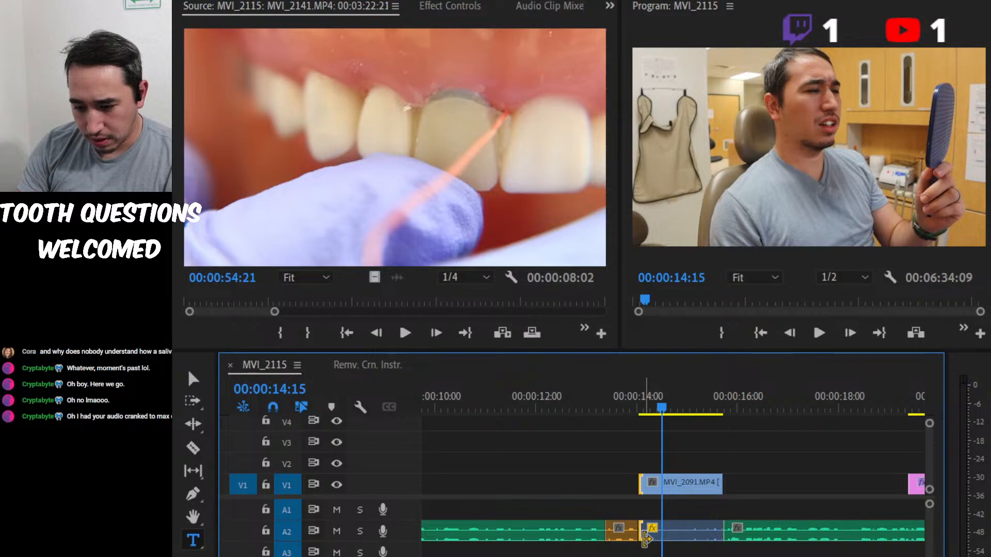
left_click_drag(647, 539, 671, 538)
left_click(540, 408)
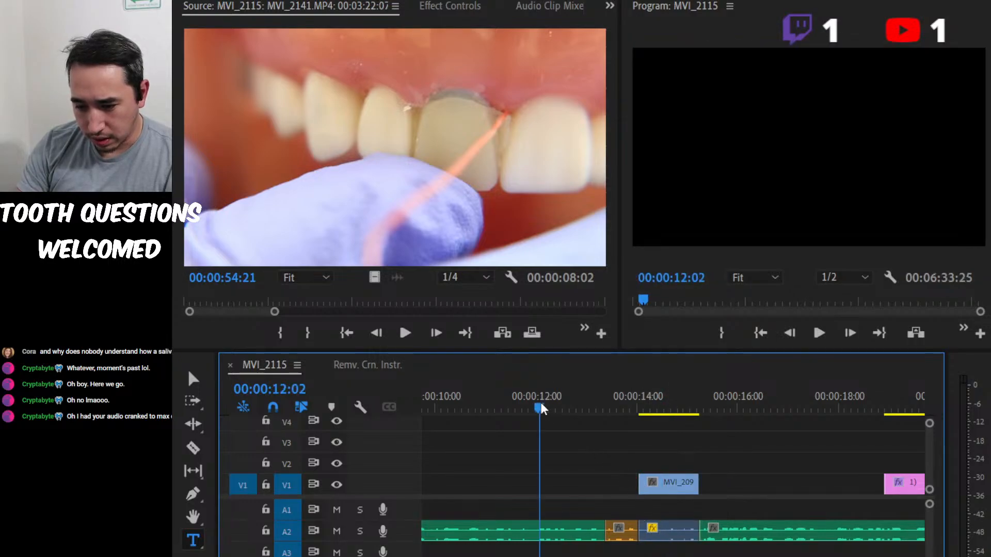
key("space")
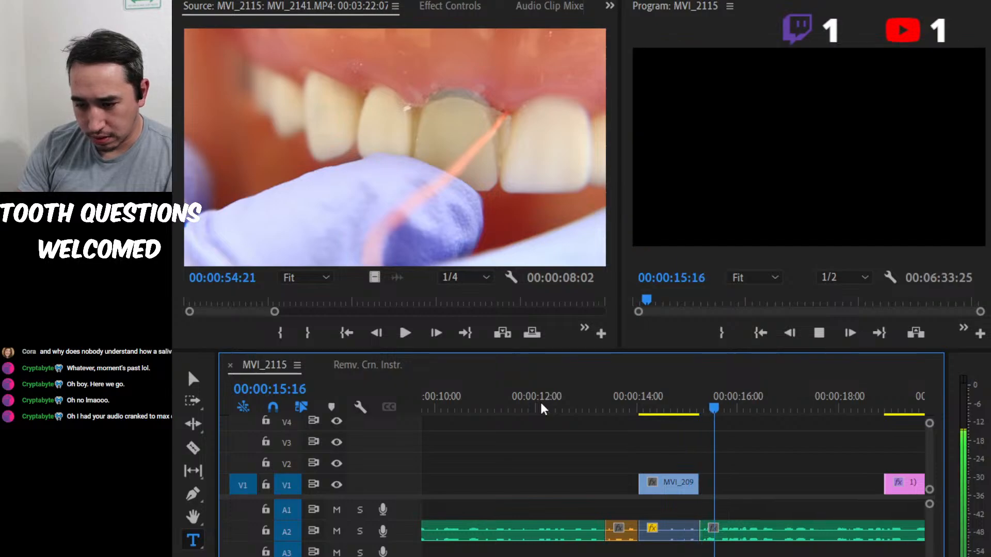
key("space")
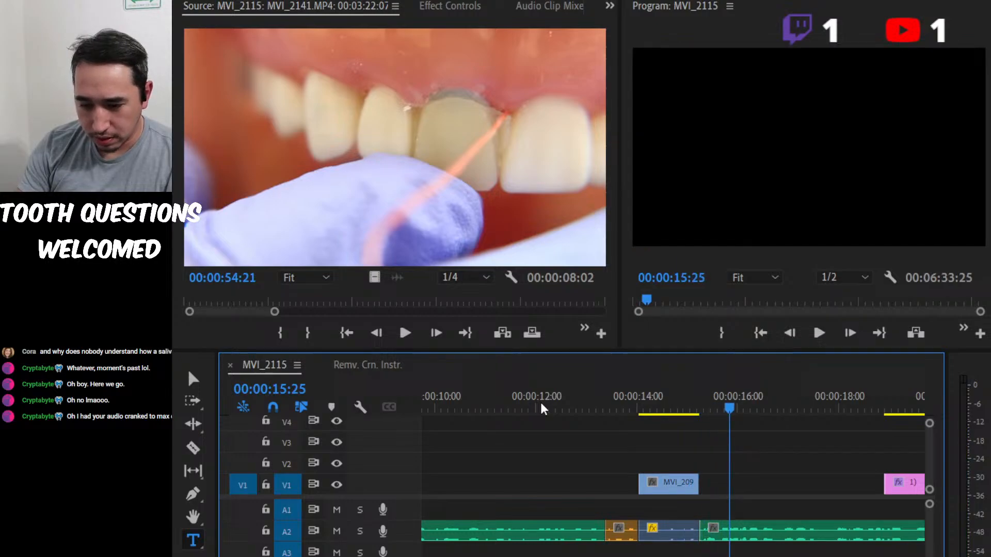
Extend only the video of MVI_2091.MP4 on V1 back to about 00:00:11:06 and play through the edit to 00:00:17:27.
left_click(652, 489)
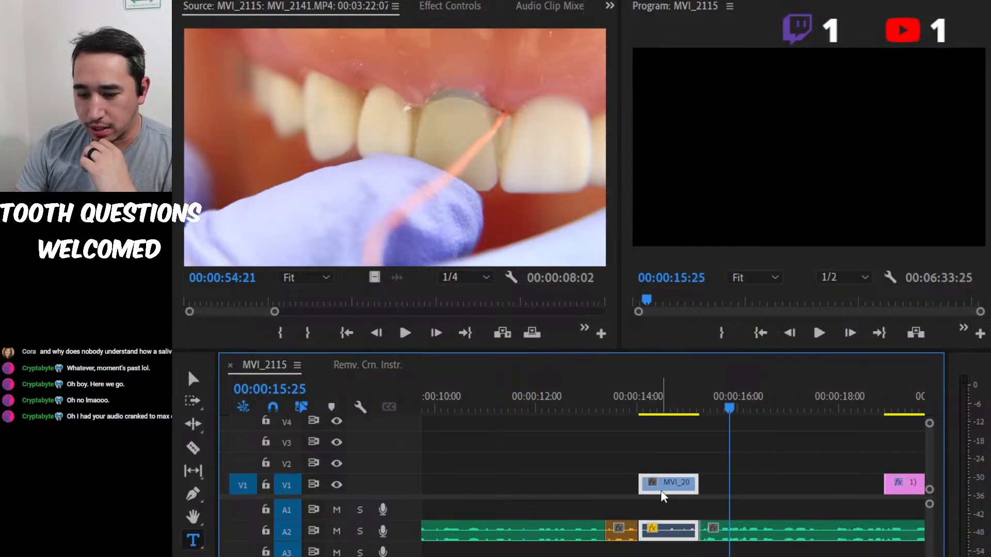
left_click(661, 491, "alt")
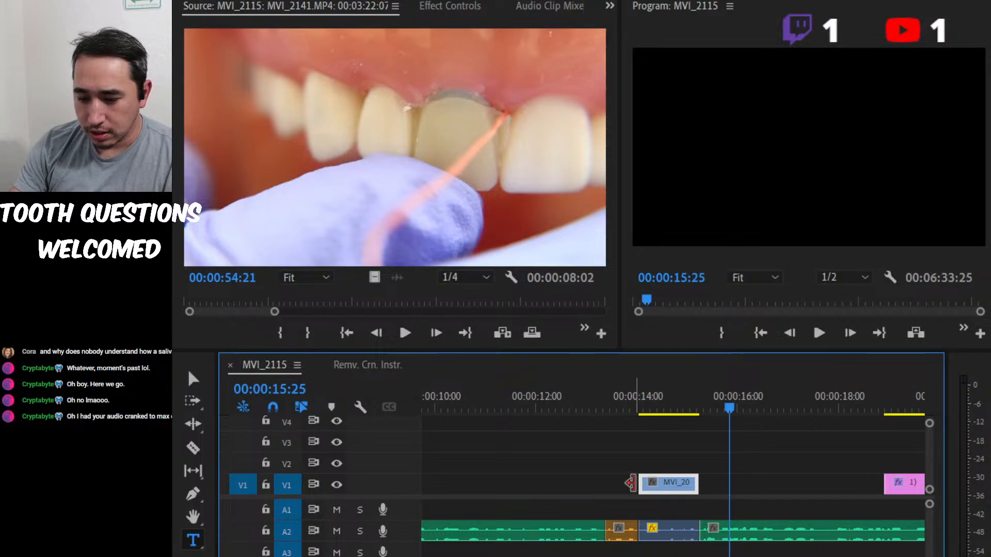
left_click_drag(631, 483, 496, 498)
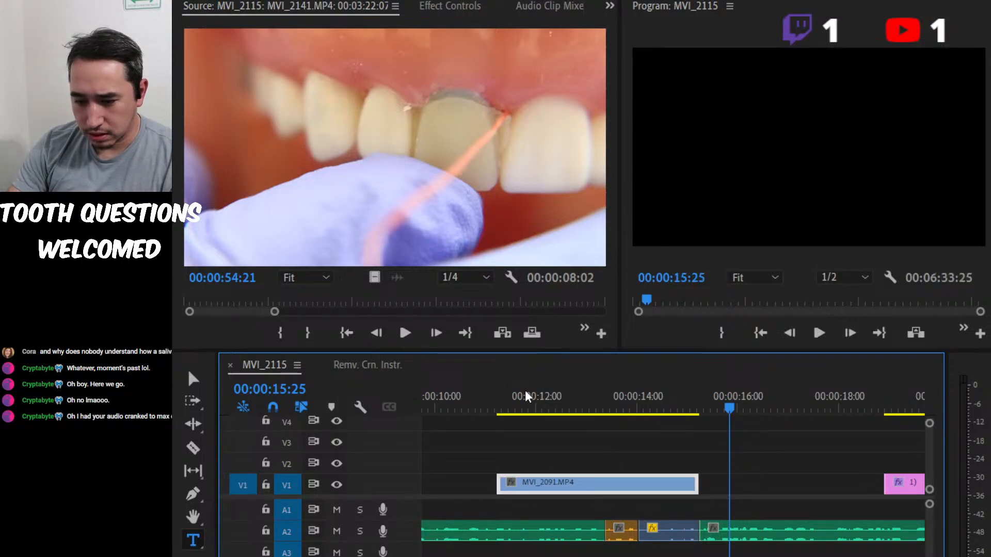
left_click(473, 409)
key("space")
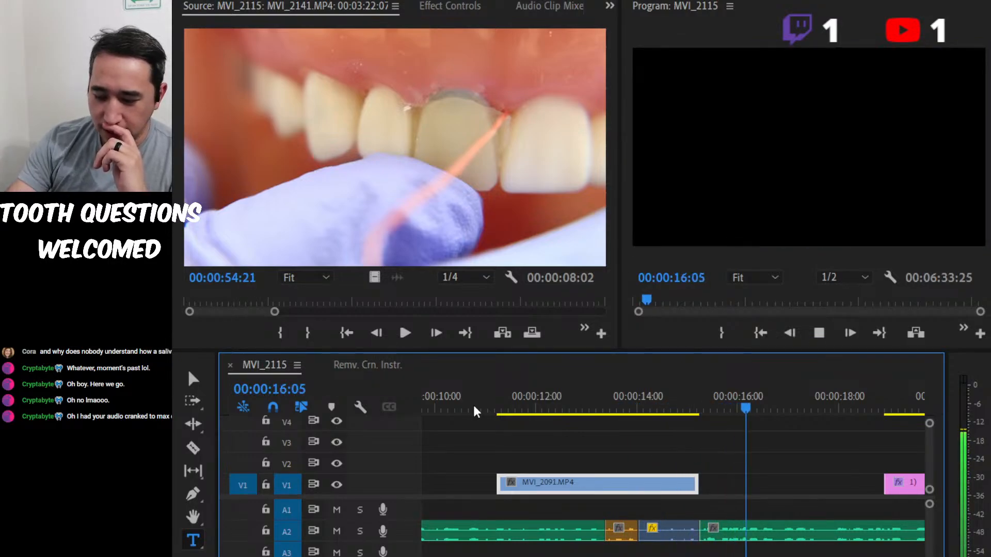
key("minus")
key("space")
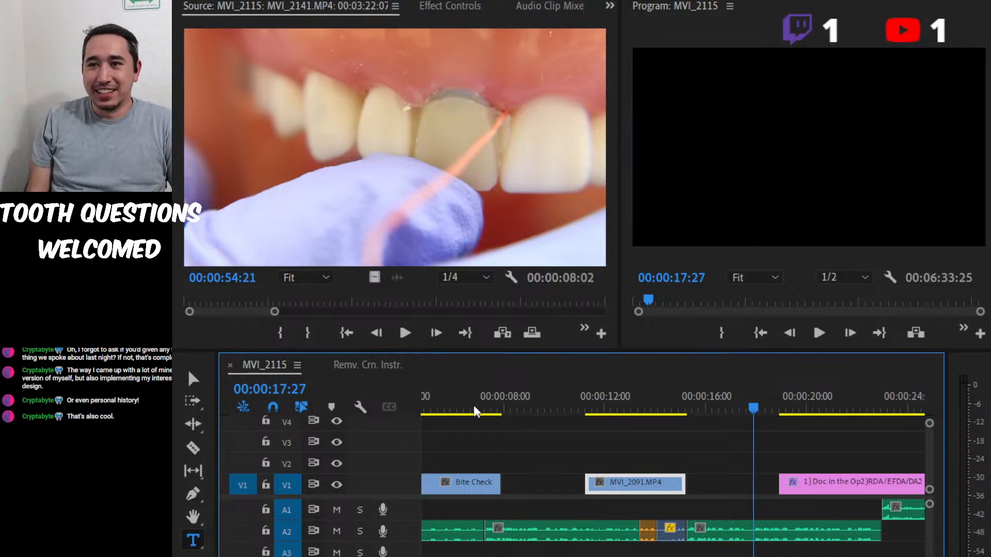
key("alt+Tab")
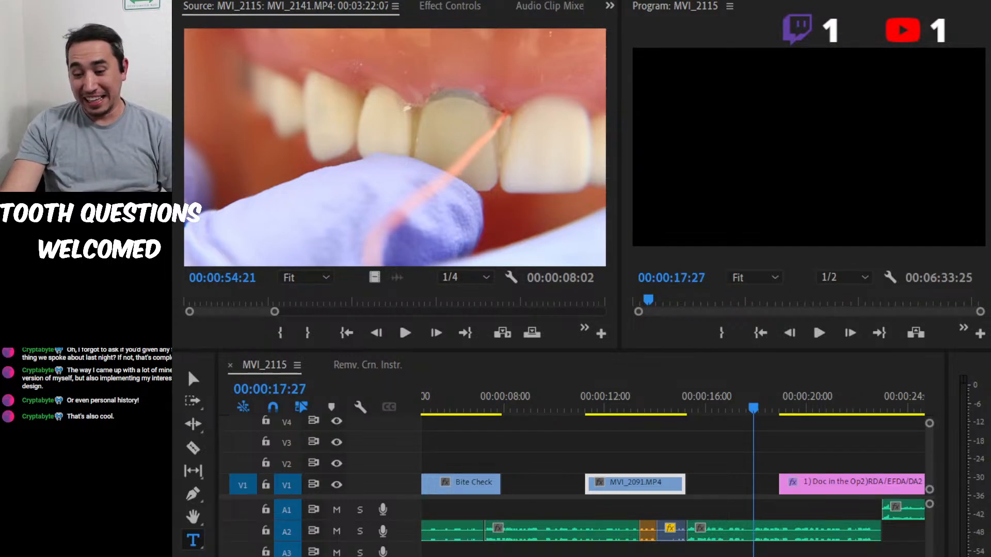
key("alt+Tab")
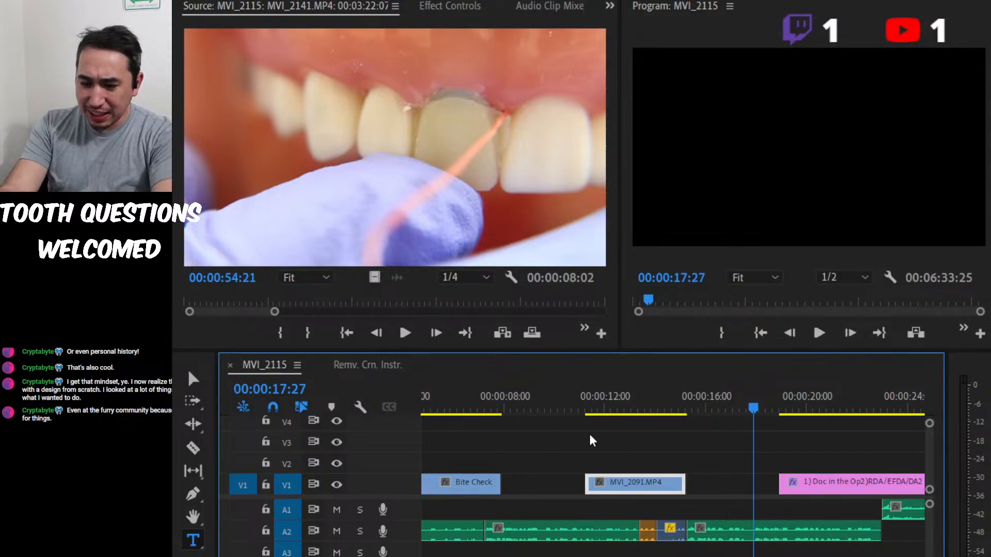
Play the sequence from 00:00:15:10 into the Order of Operation title, pause at 00:00:20:01, and resume playback from there.
left_click_drag(744, 406, 692, 392)
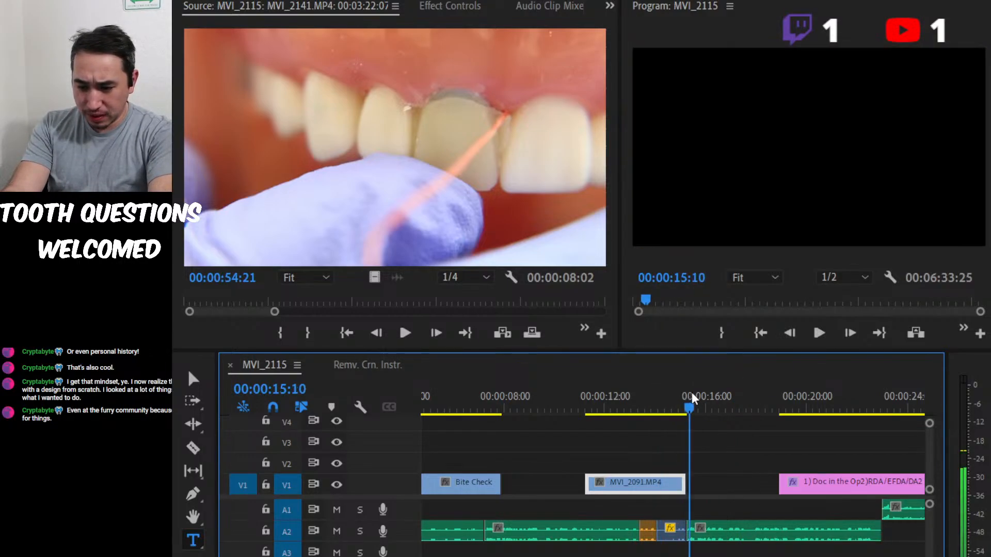
key("space")
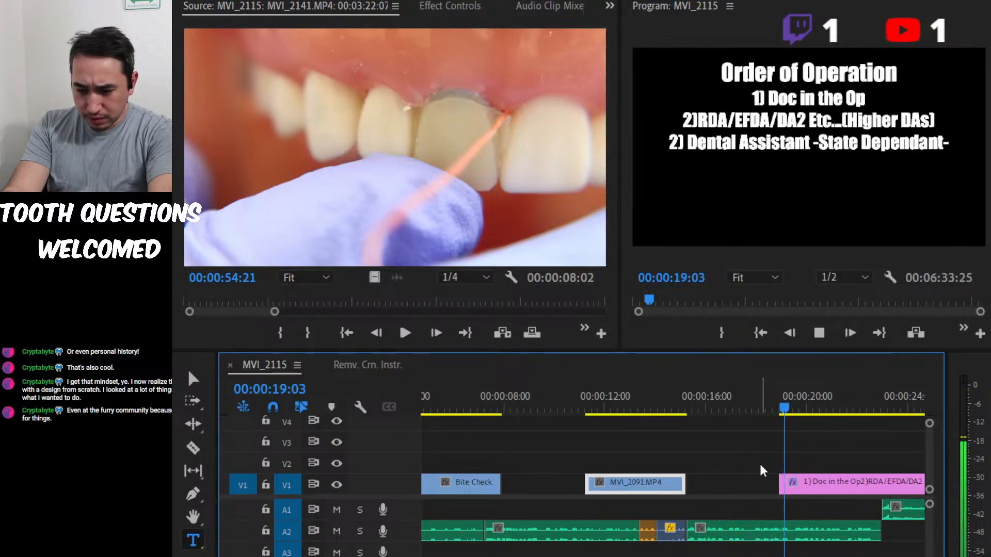
key("space")
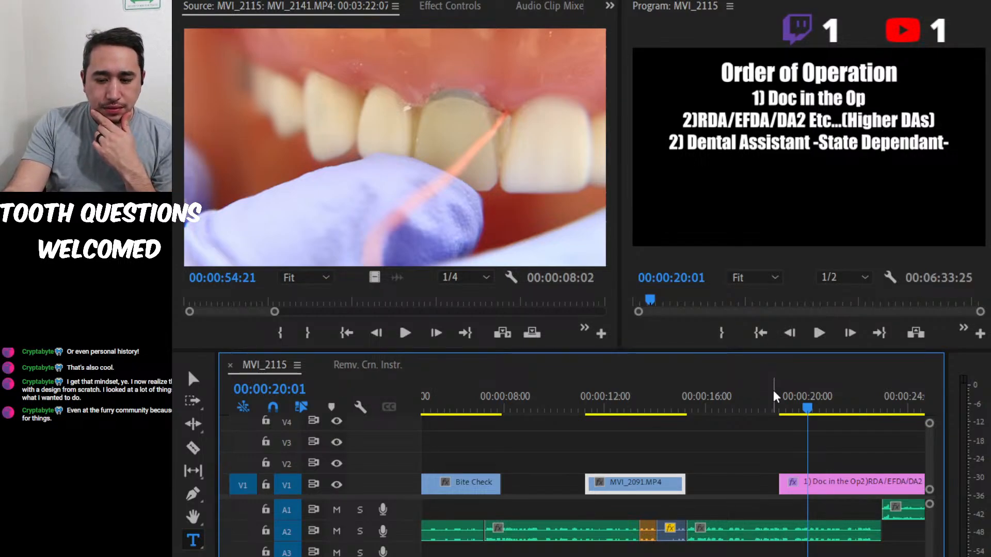
key("minus")
key("minus")
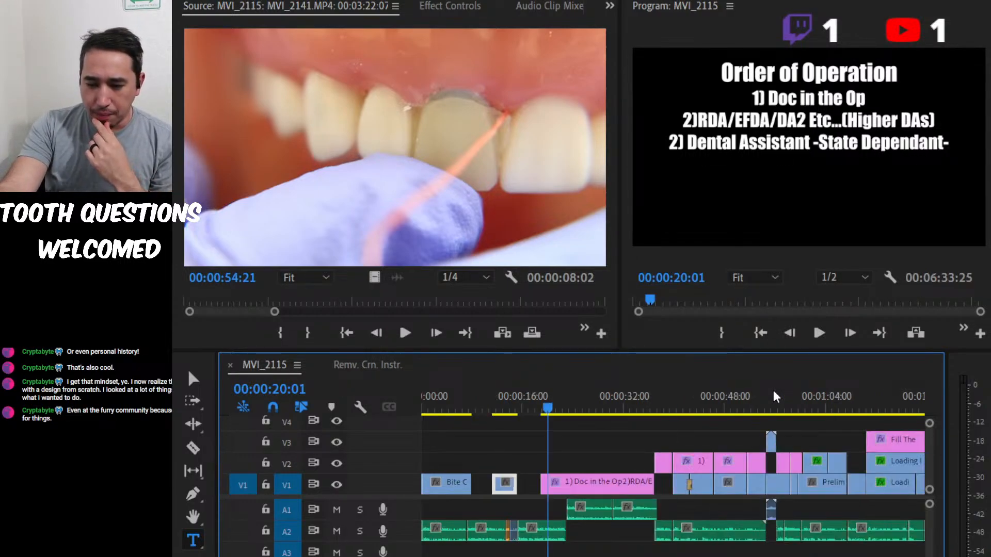
key("minus")
key("space")
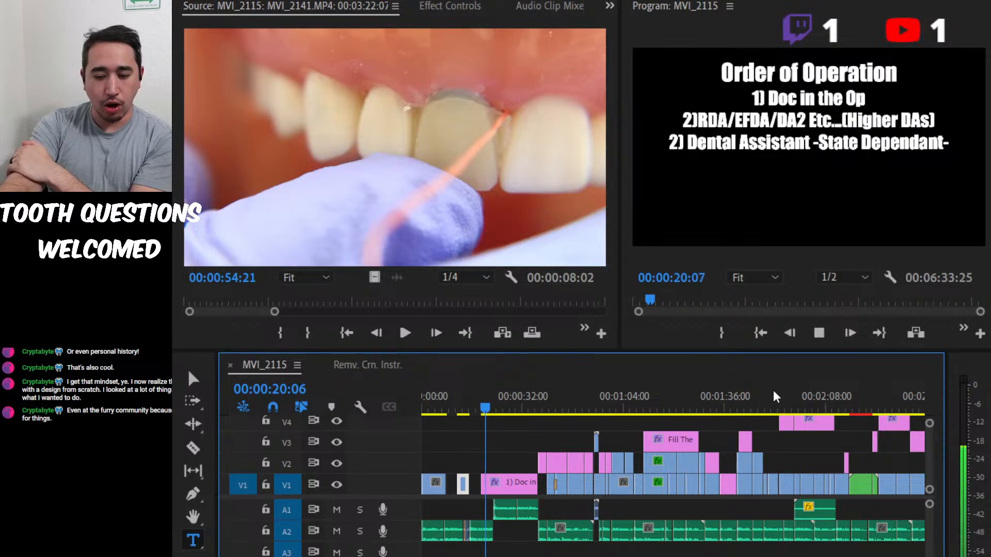
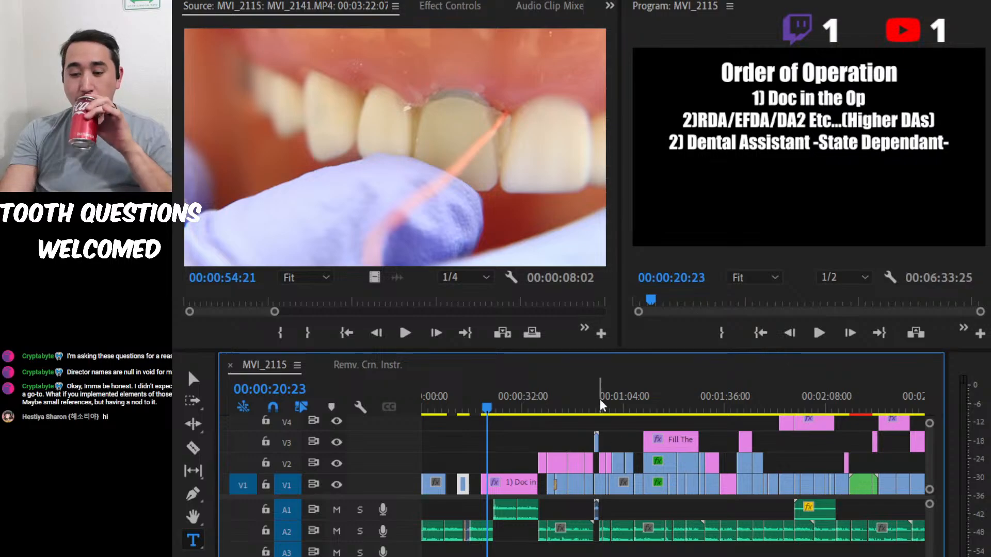
Play briefly from about 00:00:38:17 at the State Dental Assisting Requirements shot, and move the playhead to 00:00:57:17 at the Impression Removed title.
left_click(546, 390)
left_click(546, 392)
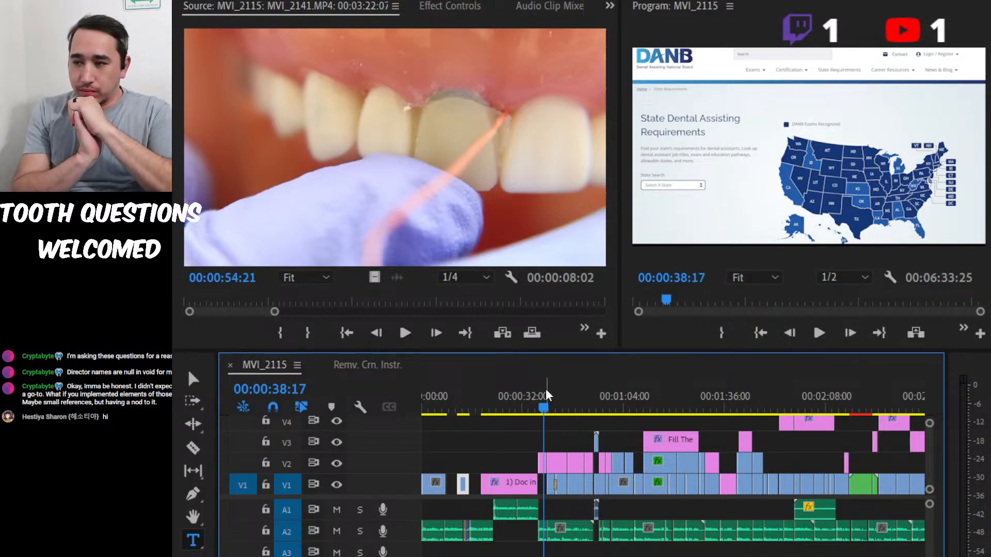
key("space")
key("space")
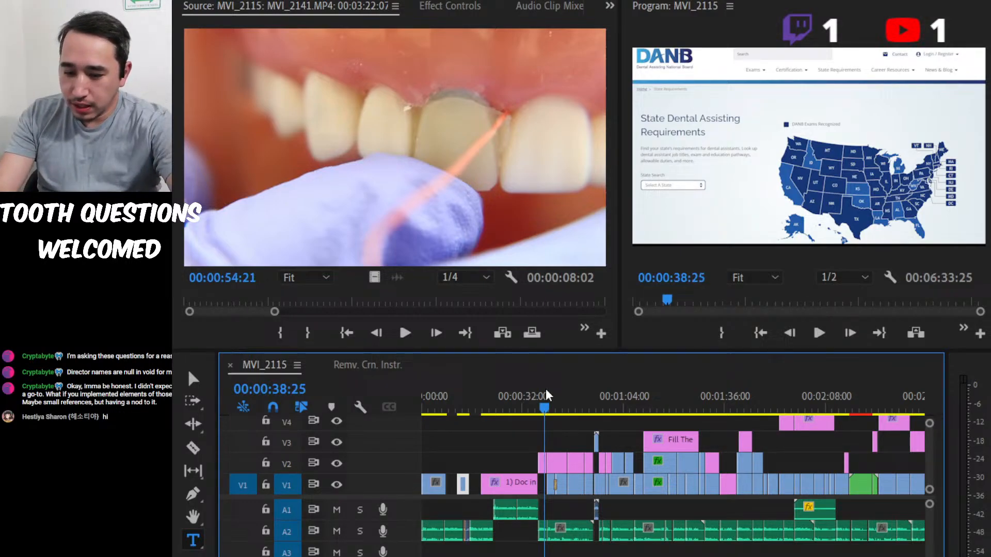
left_click(605, 407)
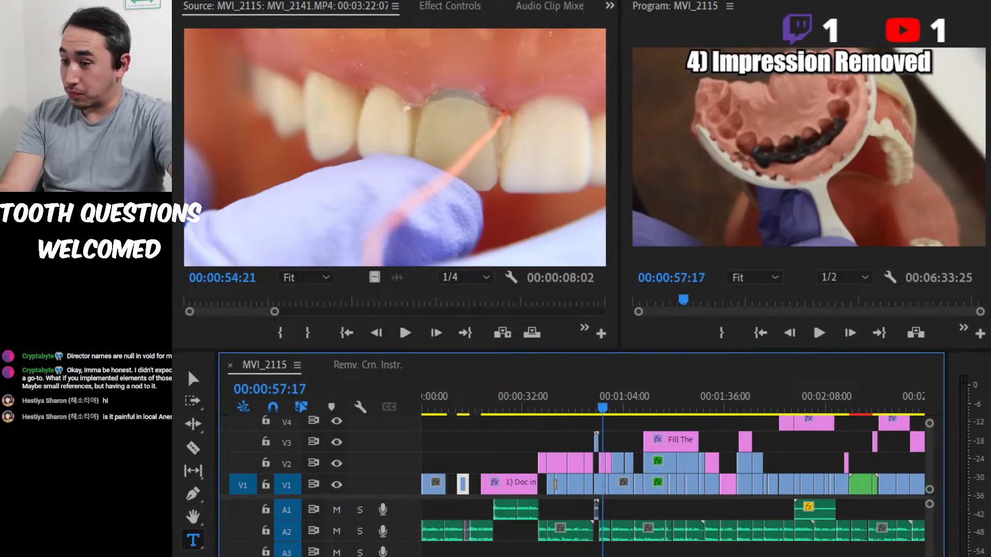